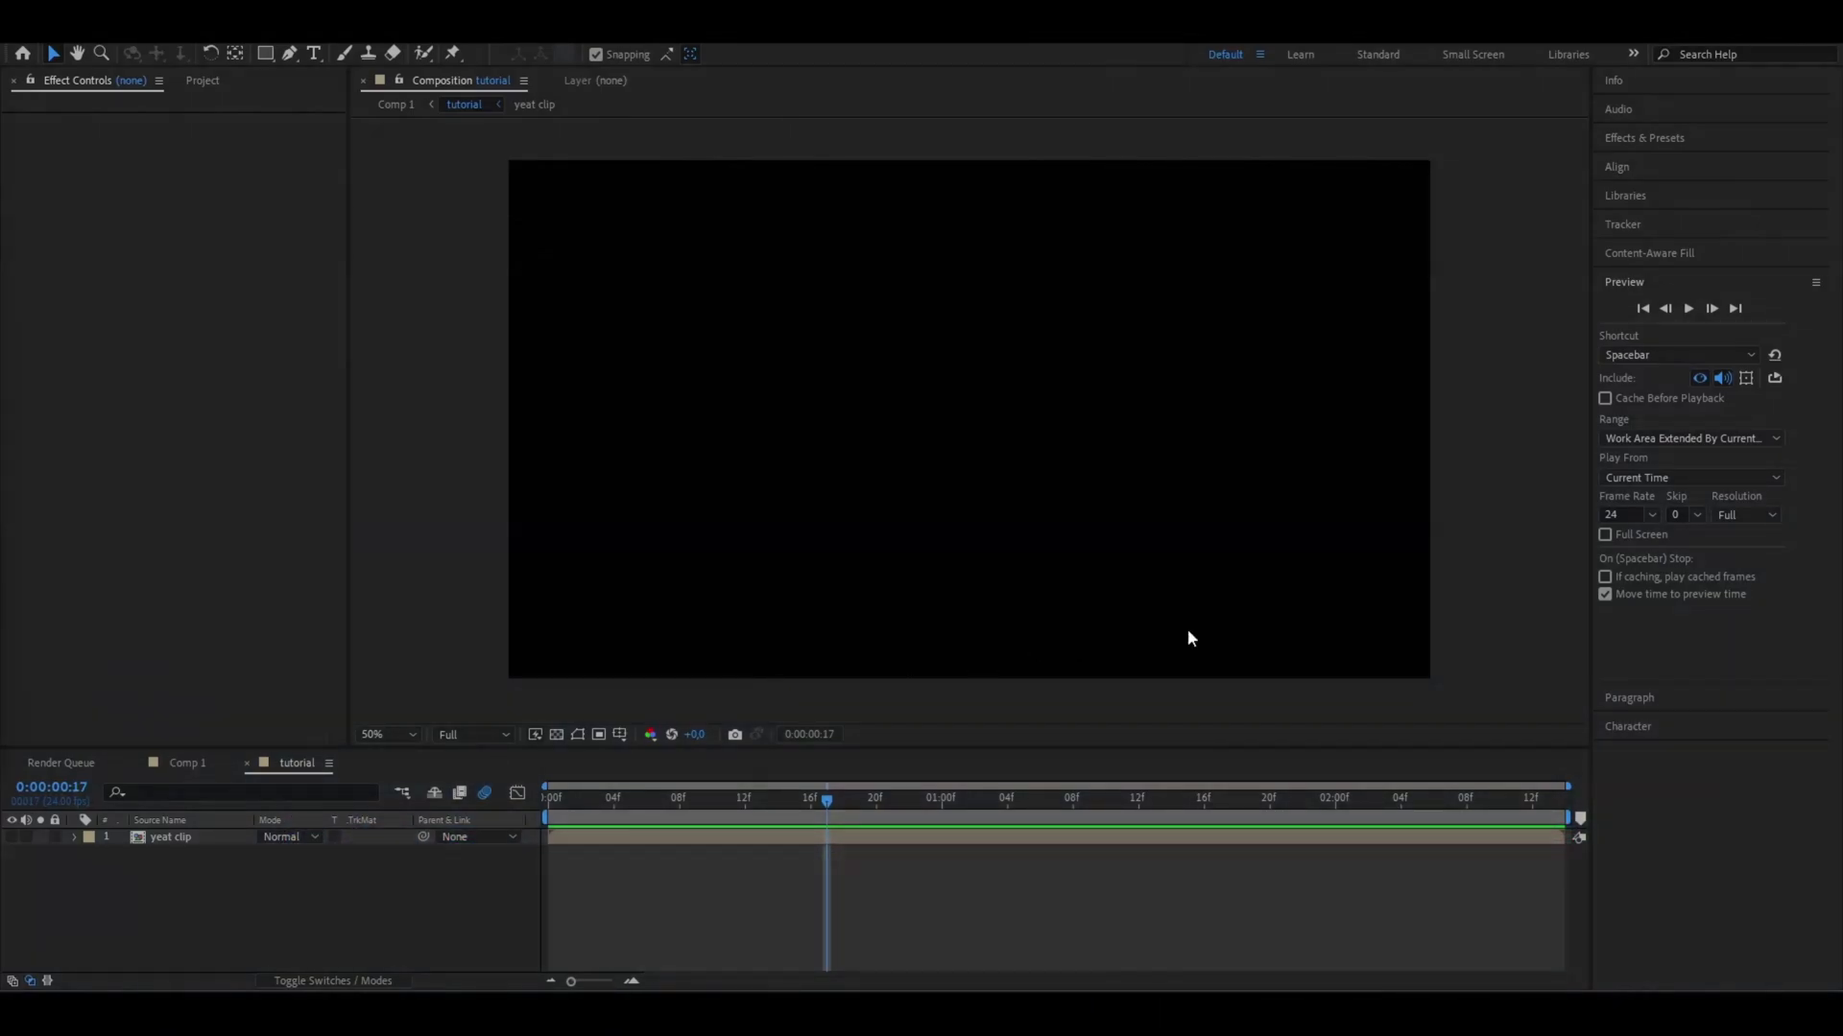
Step: Duplicate the yeat clip layer and delete Roto Brush & Refine Edge from the lower copy
left_click(11, 837)
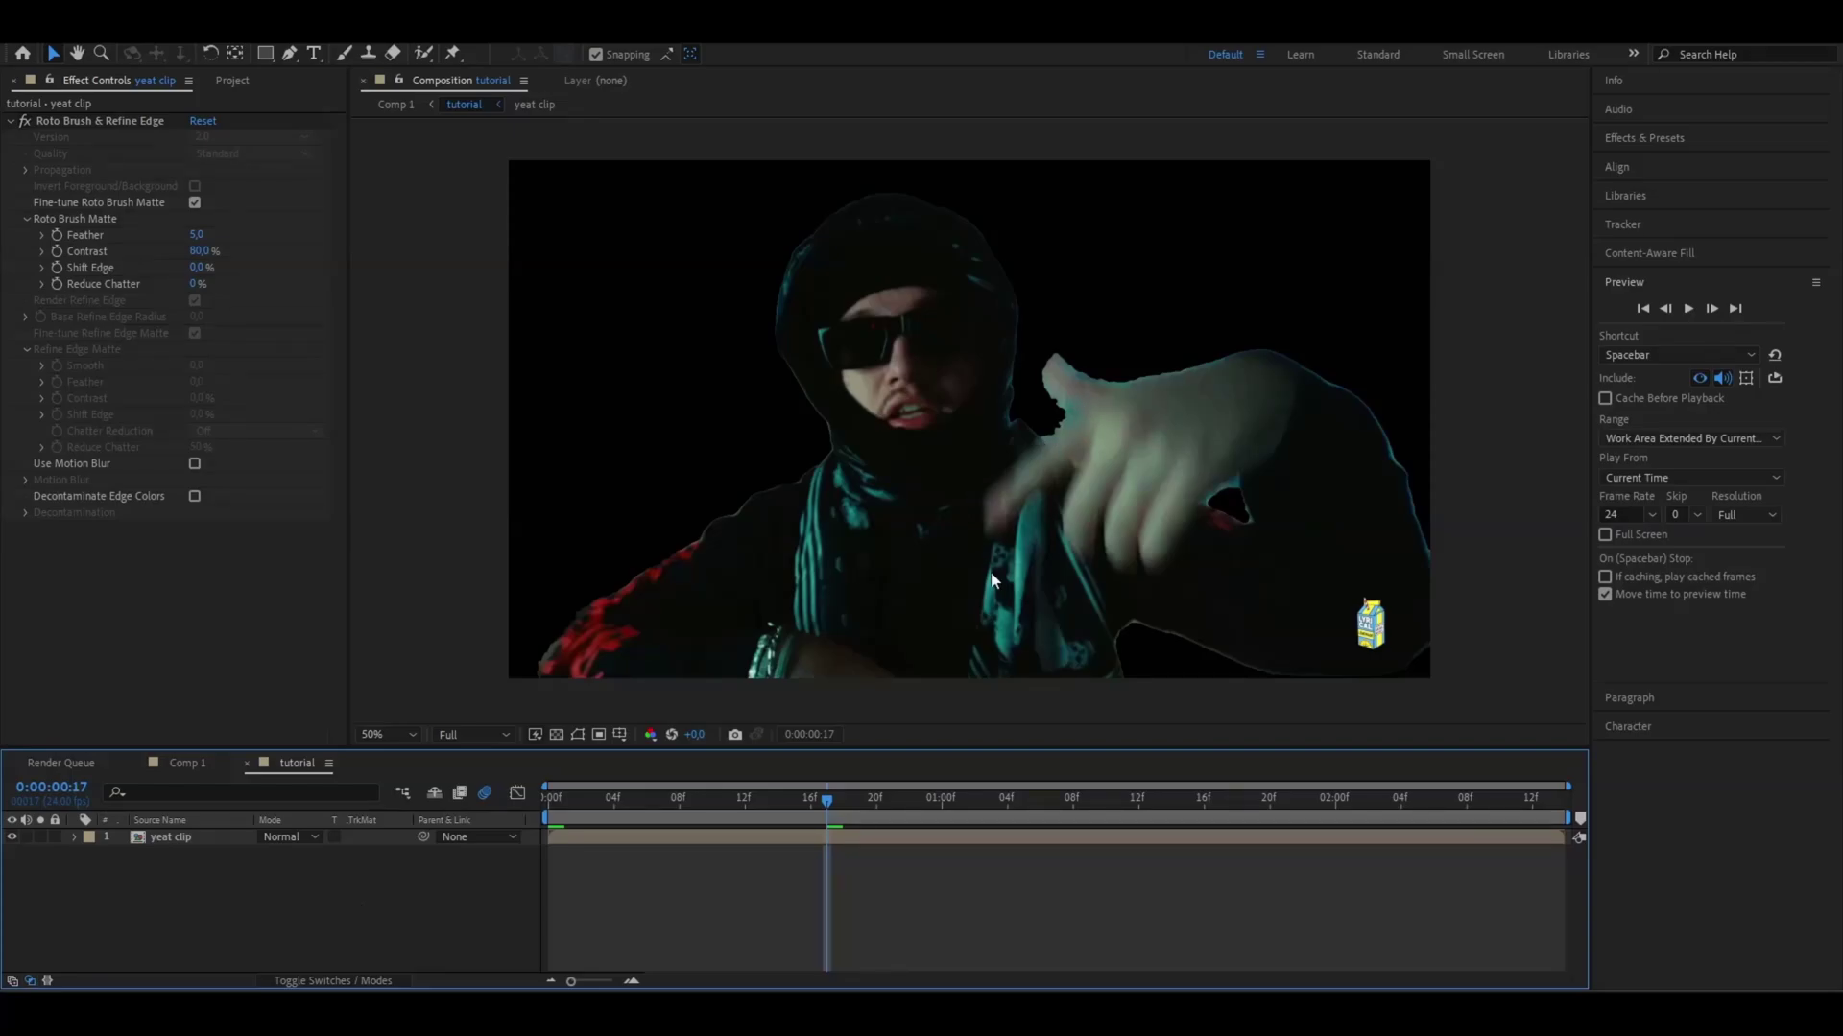
left_click_drag(826, 798, 727, 804)
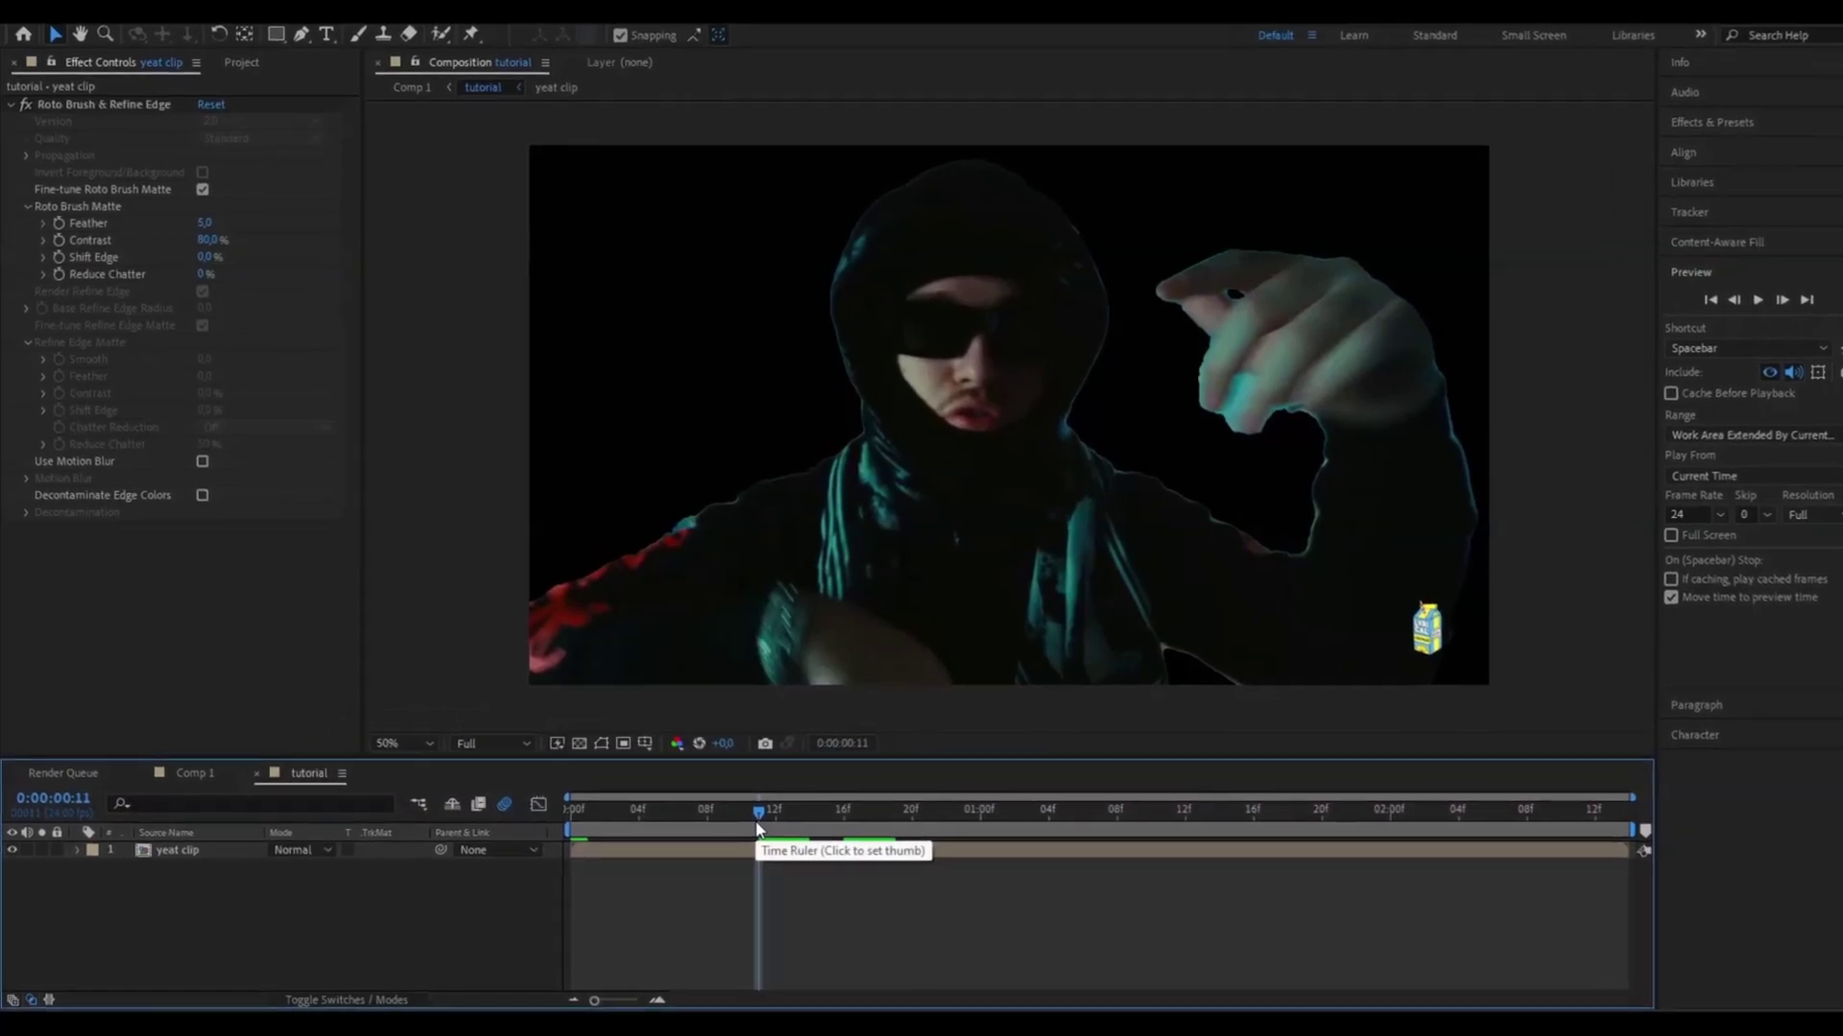
left_click(213, 868)
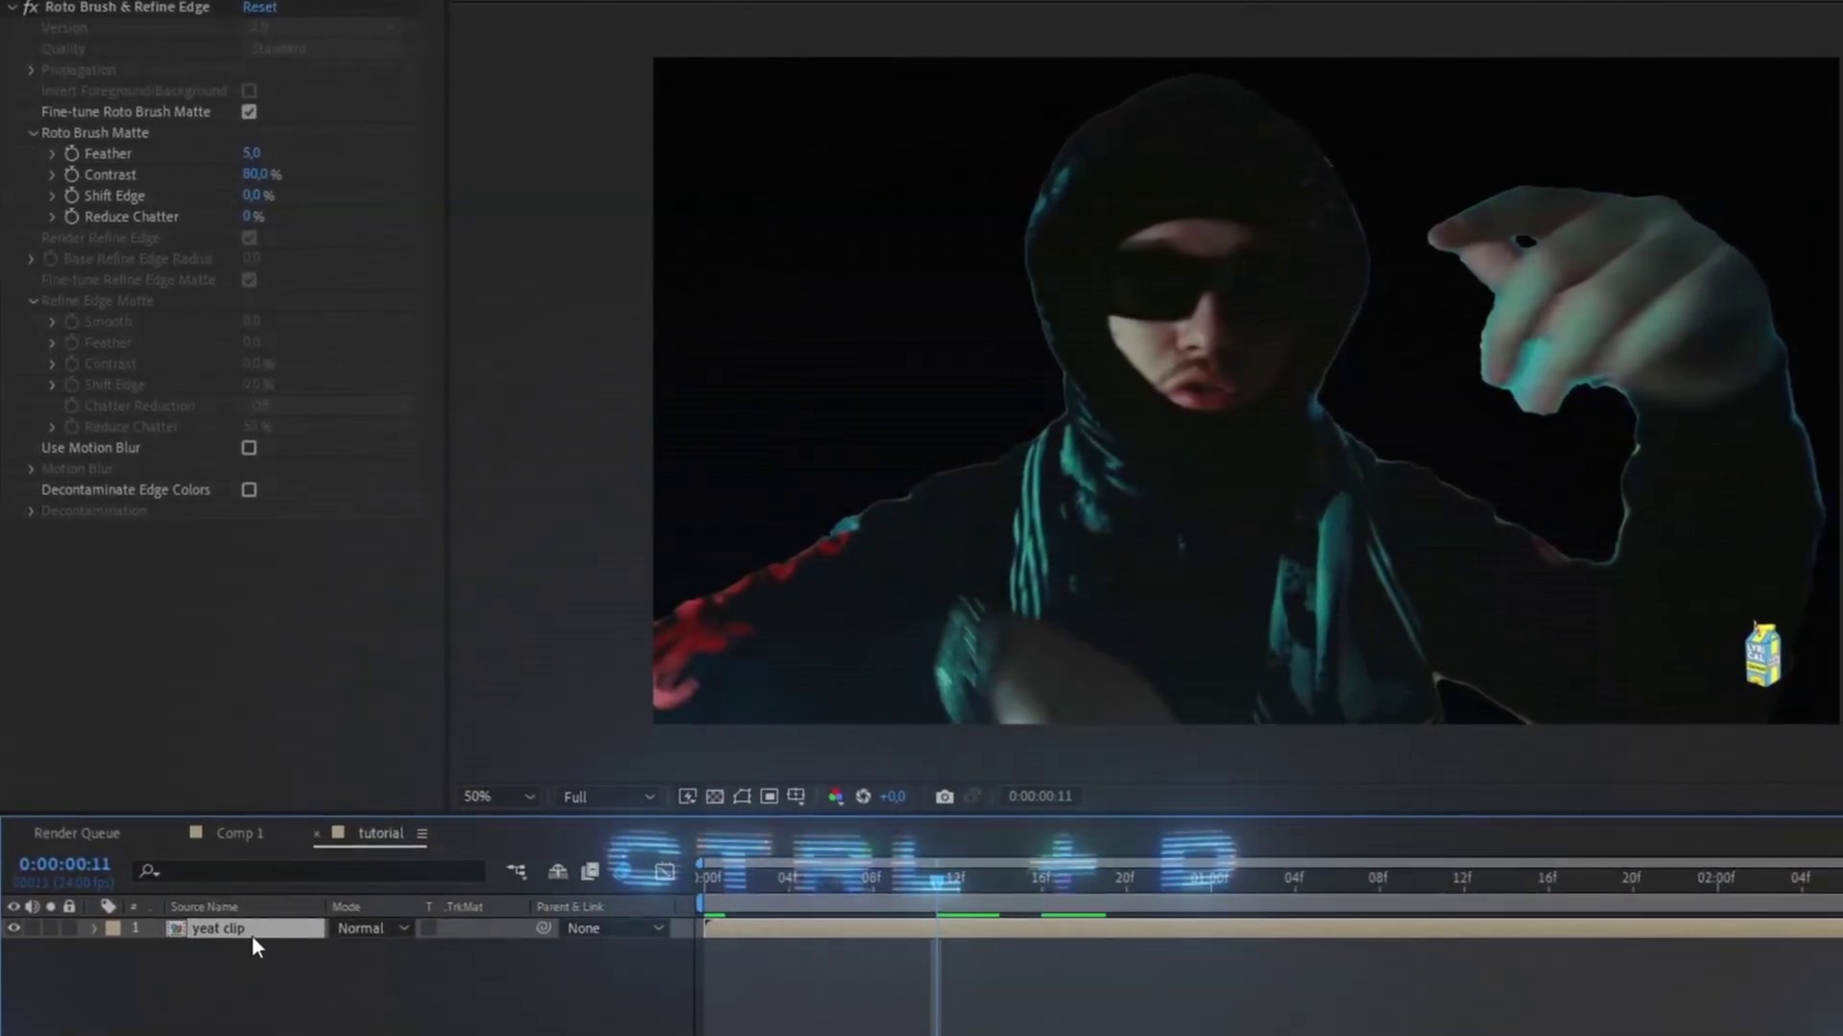
key("ctrl+d")
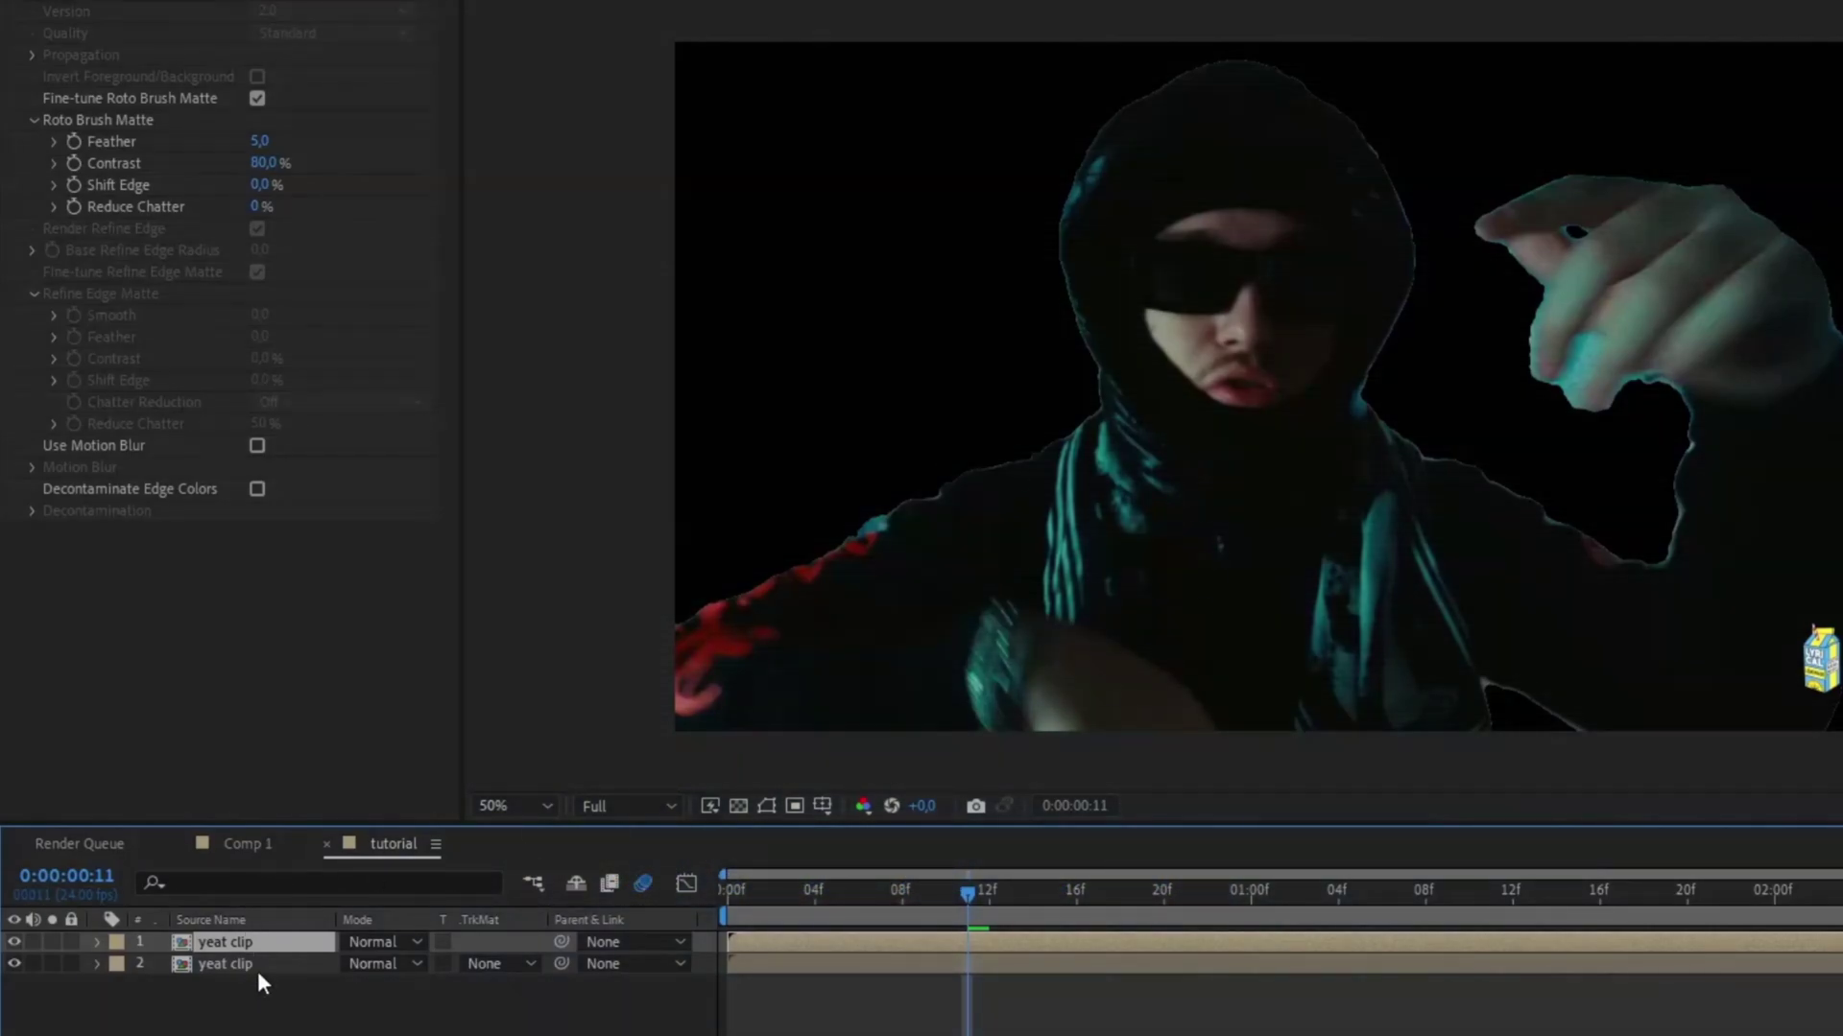
left_click(257, 968)
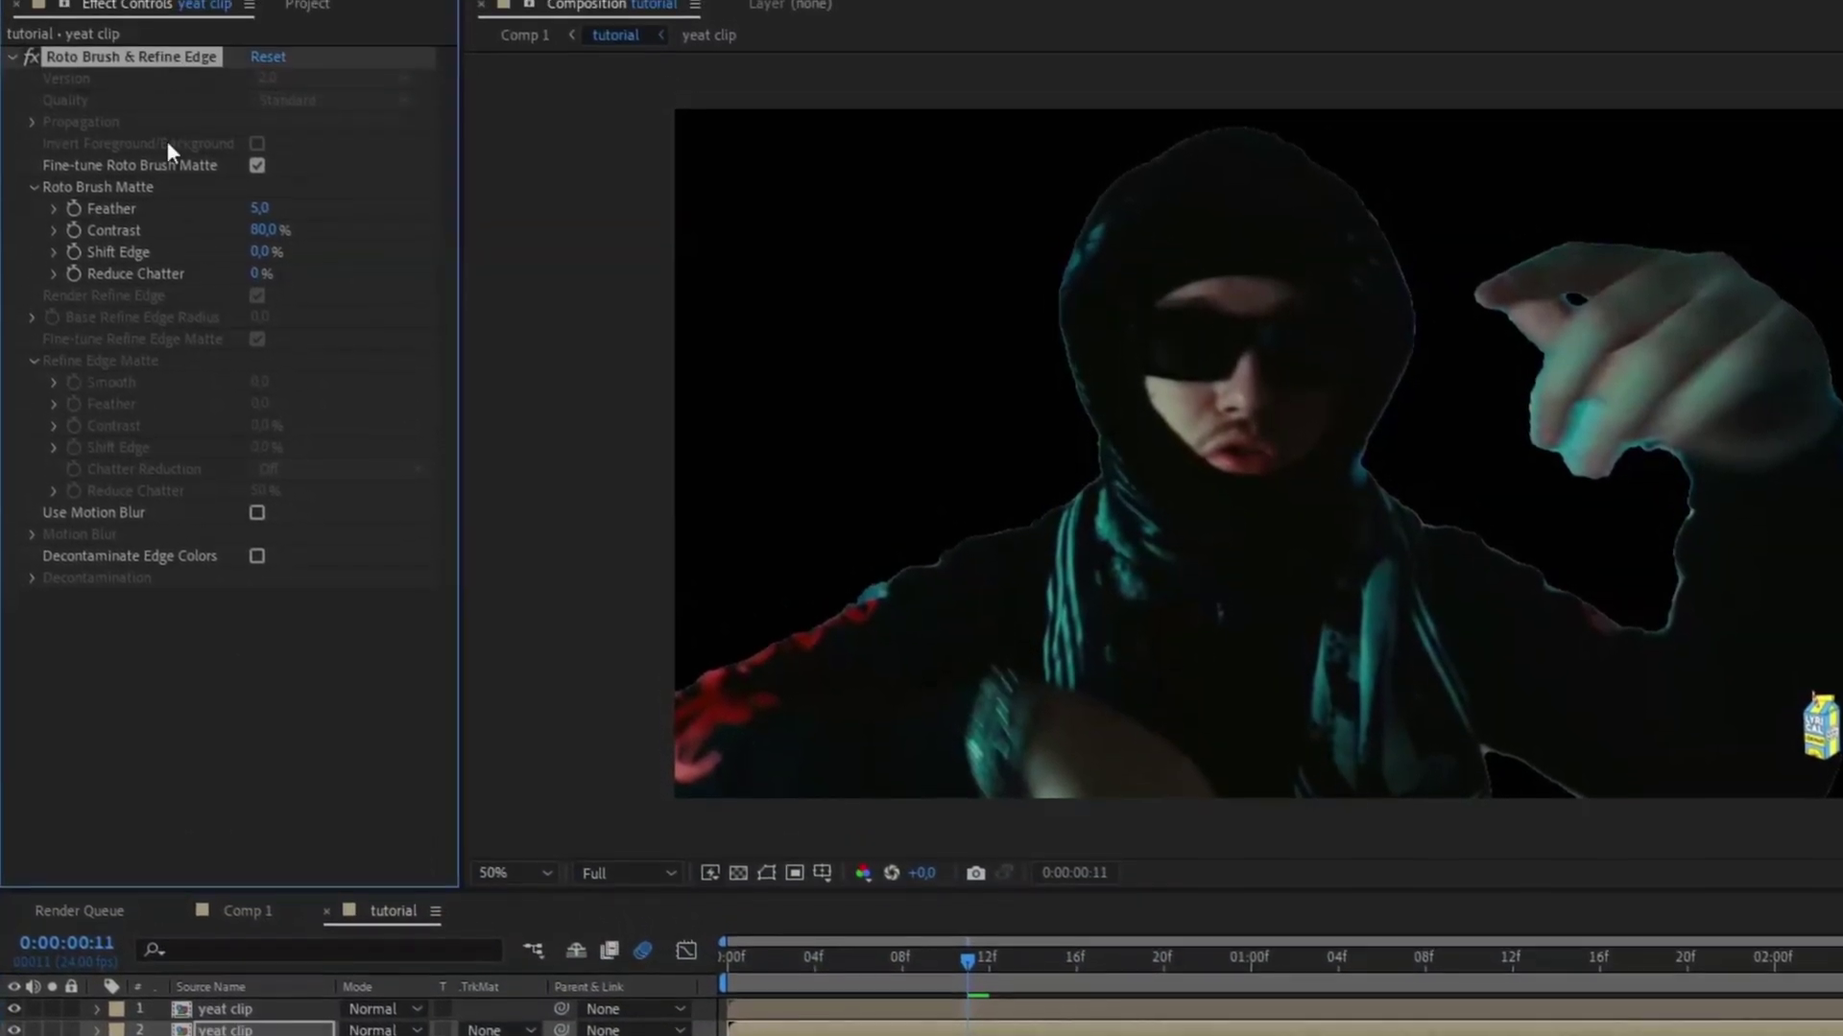
key("Delete")
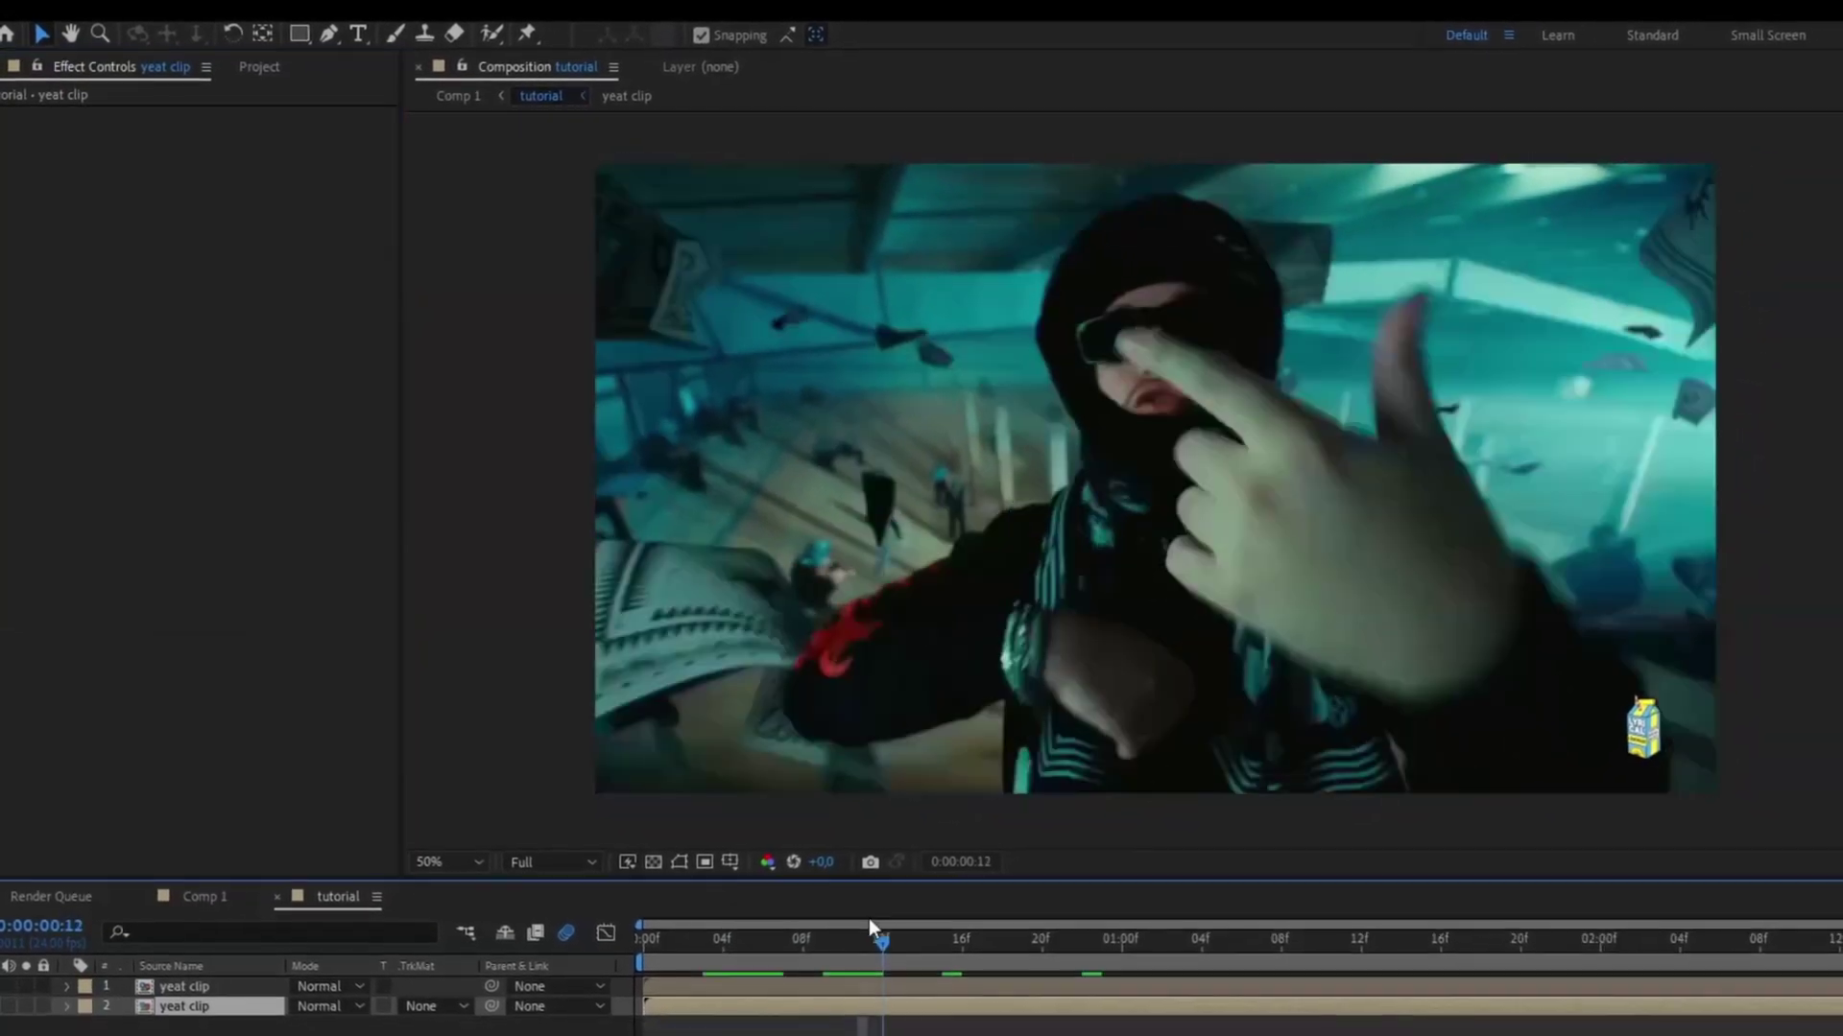
Step: Create a new adjustment layer and place it between the two yeat clip layers
left_click_drag(905, 979, 737, 975)
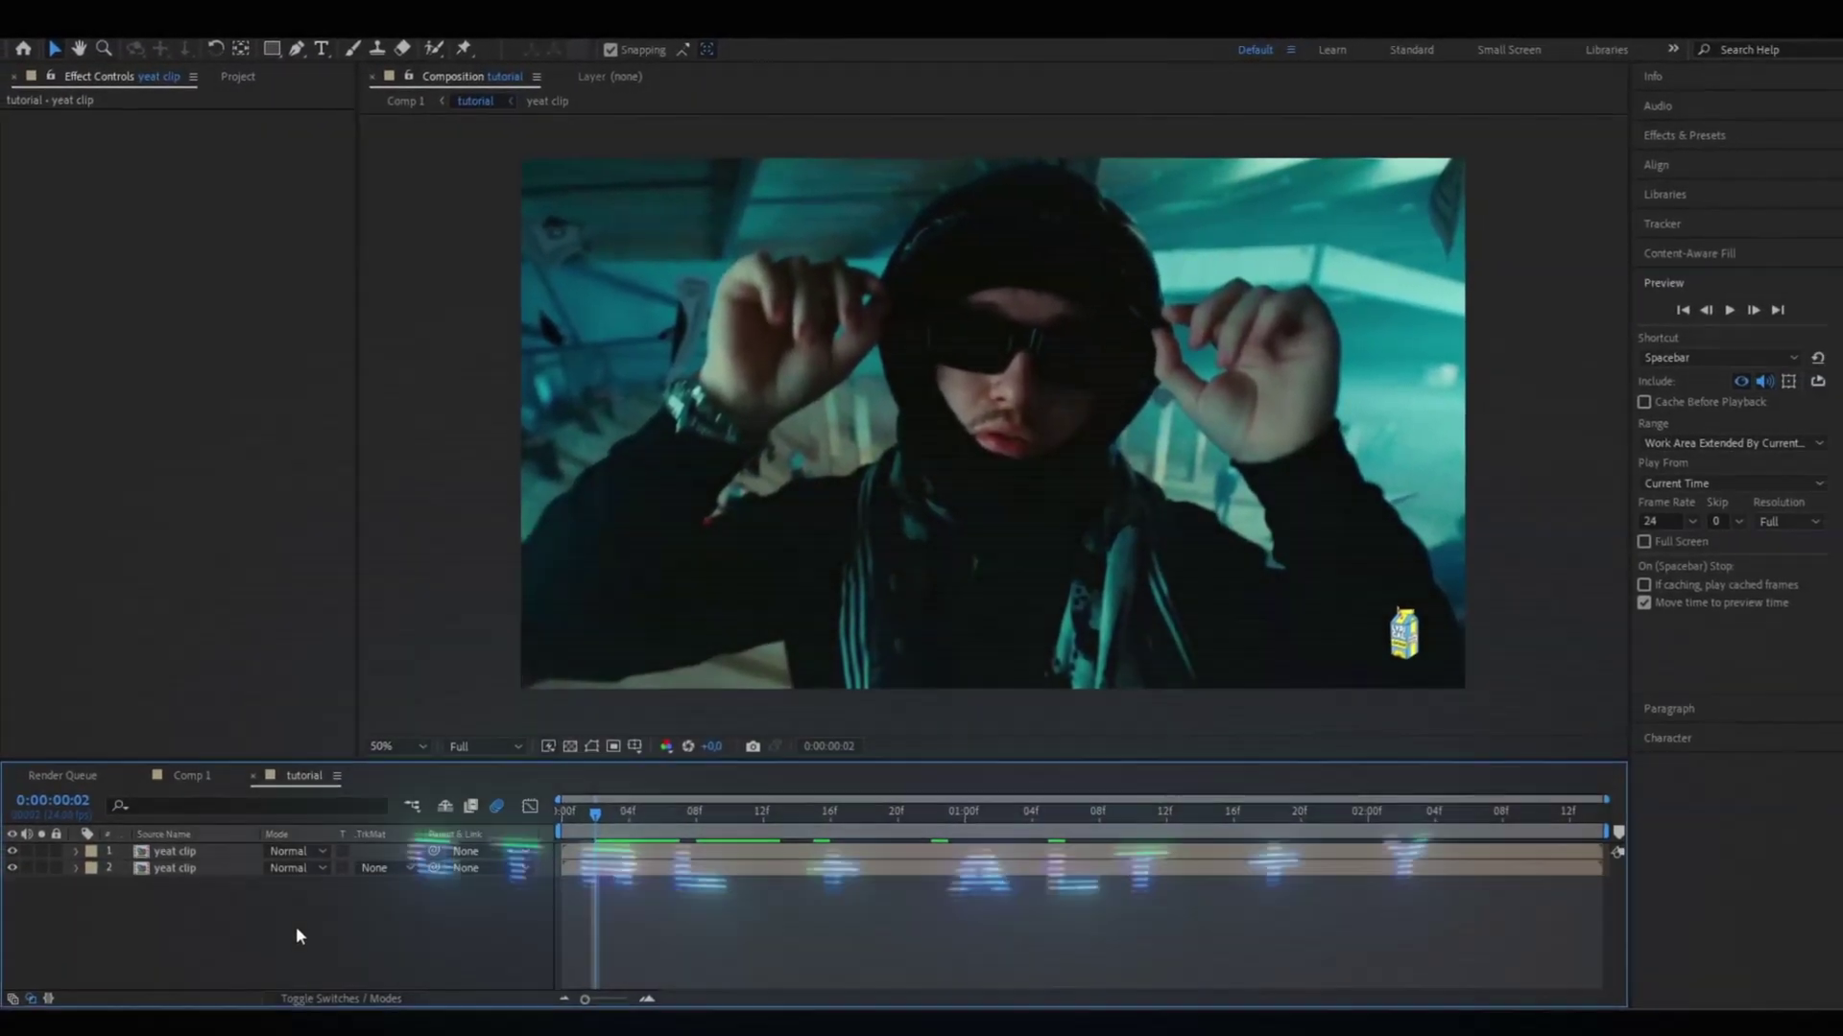
key("ctrl+alt+y")
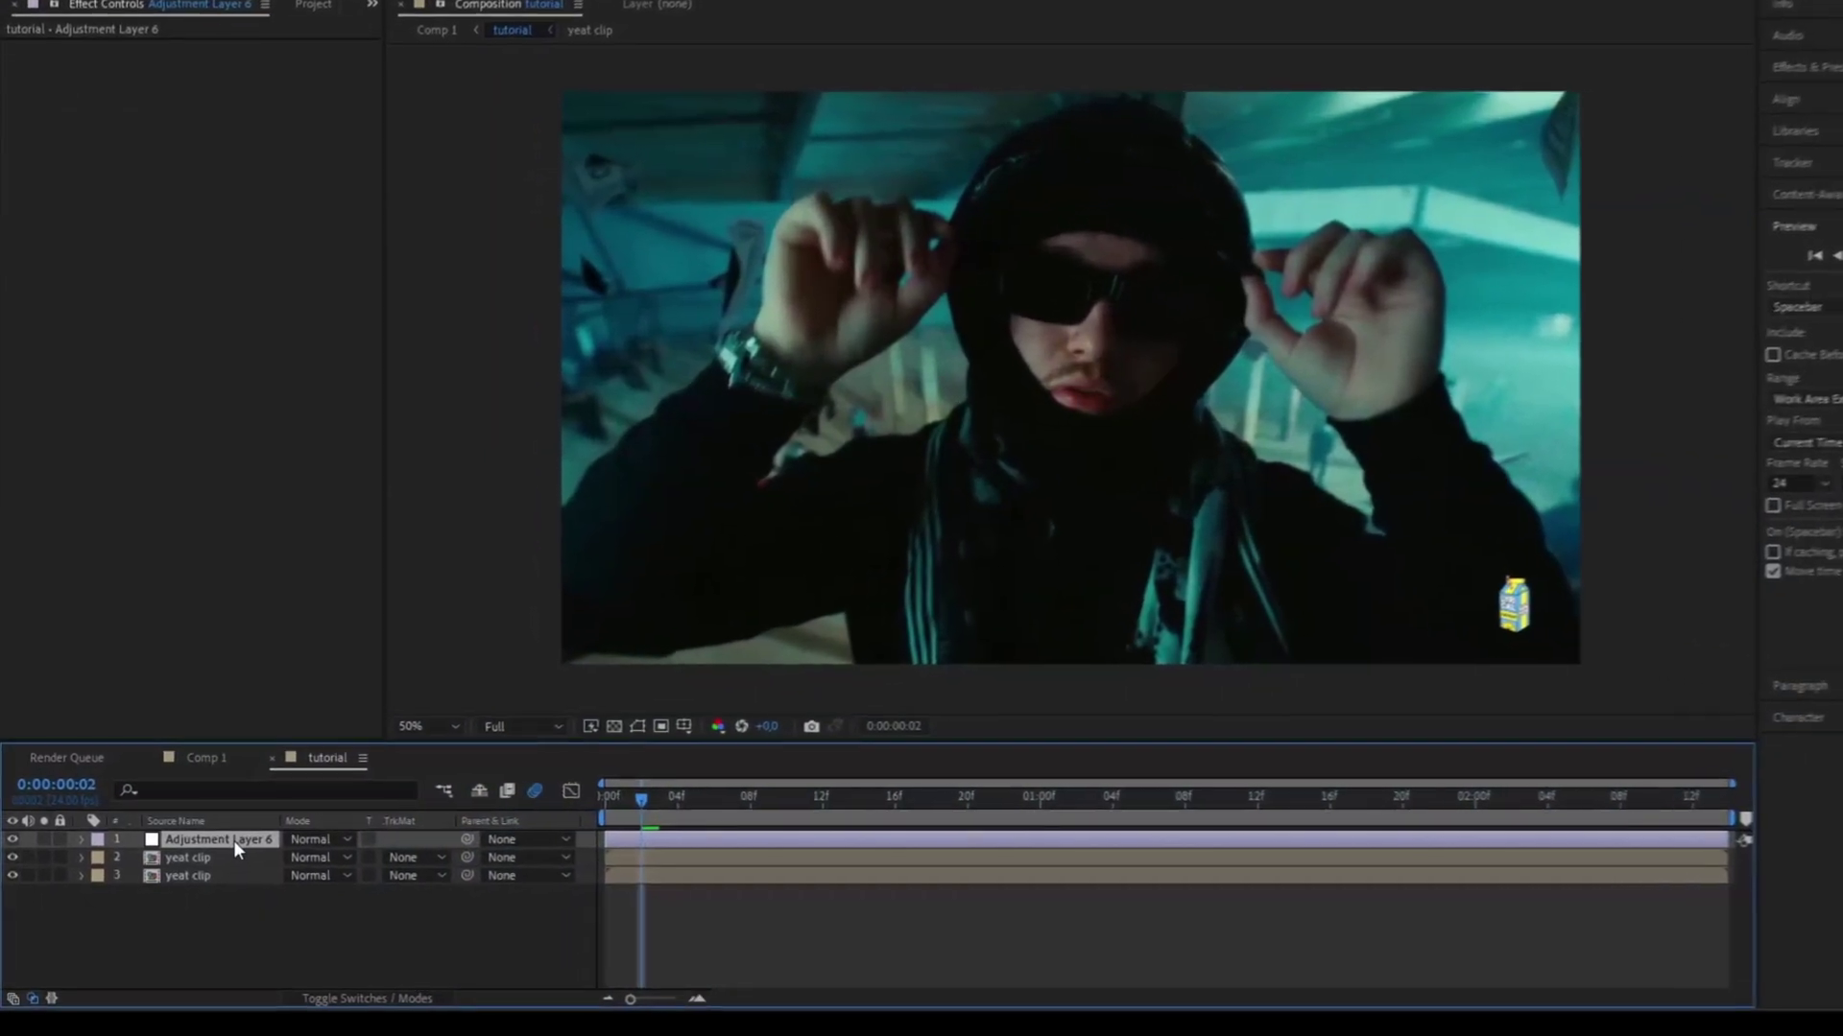
left_click_drag(192, 837, 264, 873)
key("Home")
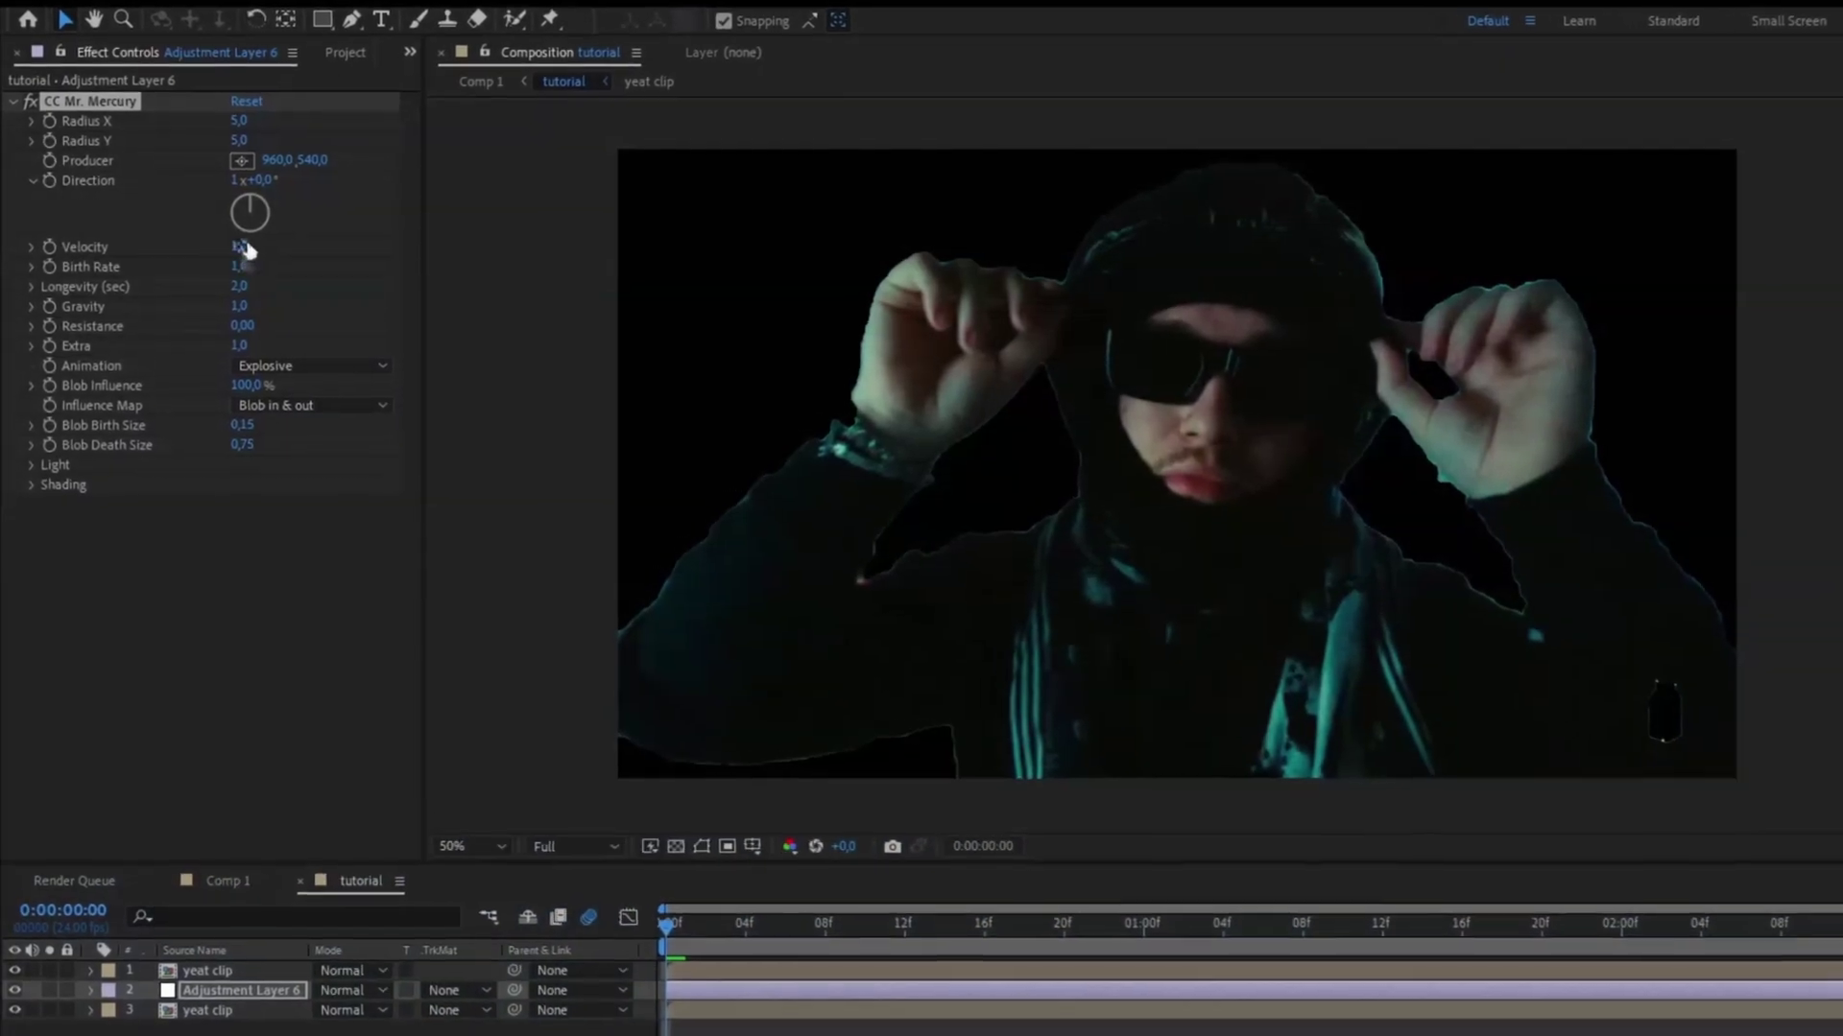
Step: Set CC Mr. Mercury to Velocity 2.9, Gravity 0 and Blob Death Size 1.25
left_click(241, 247)
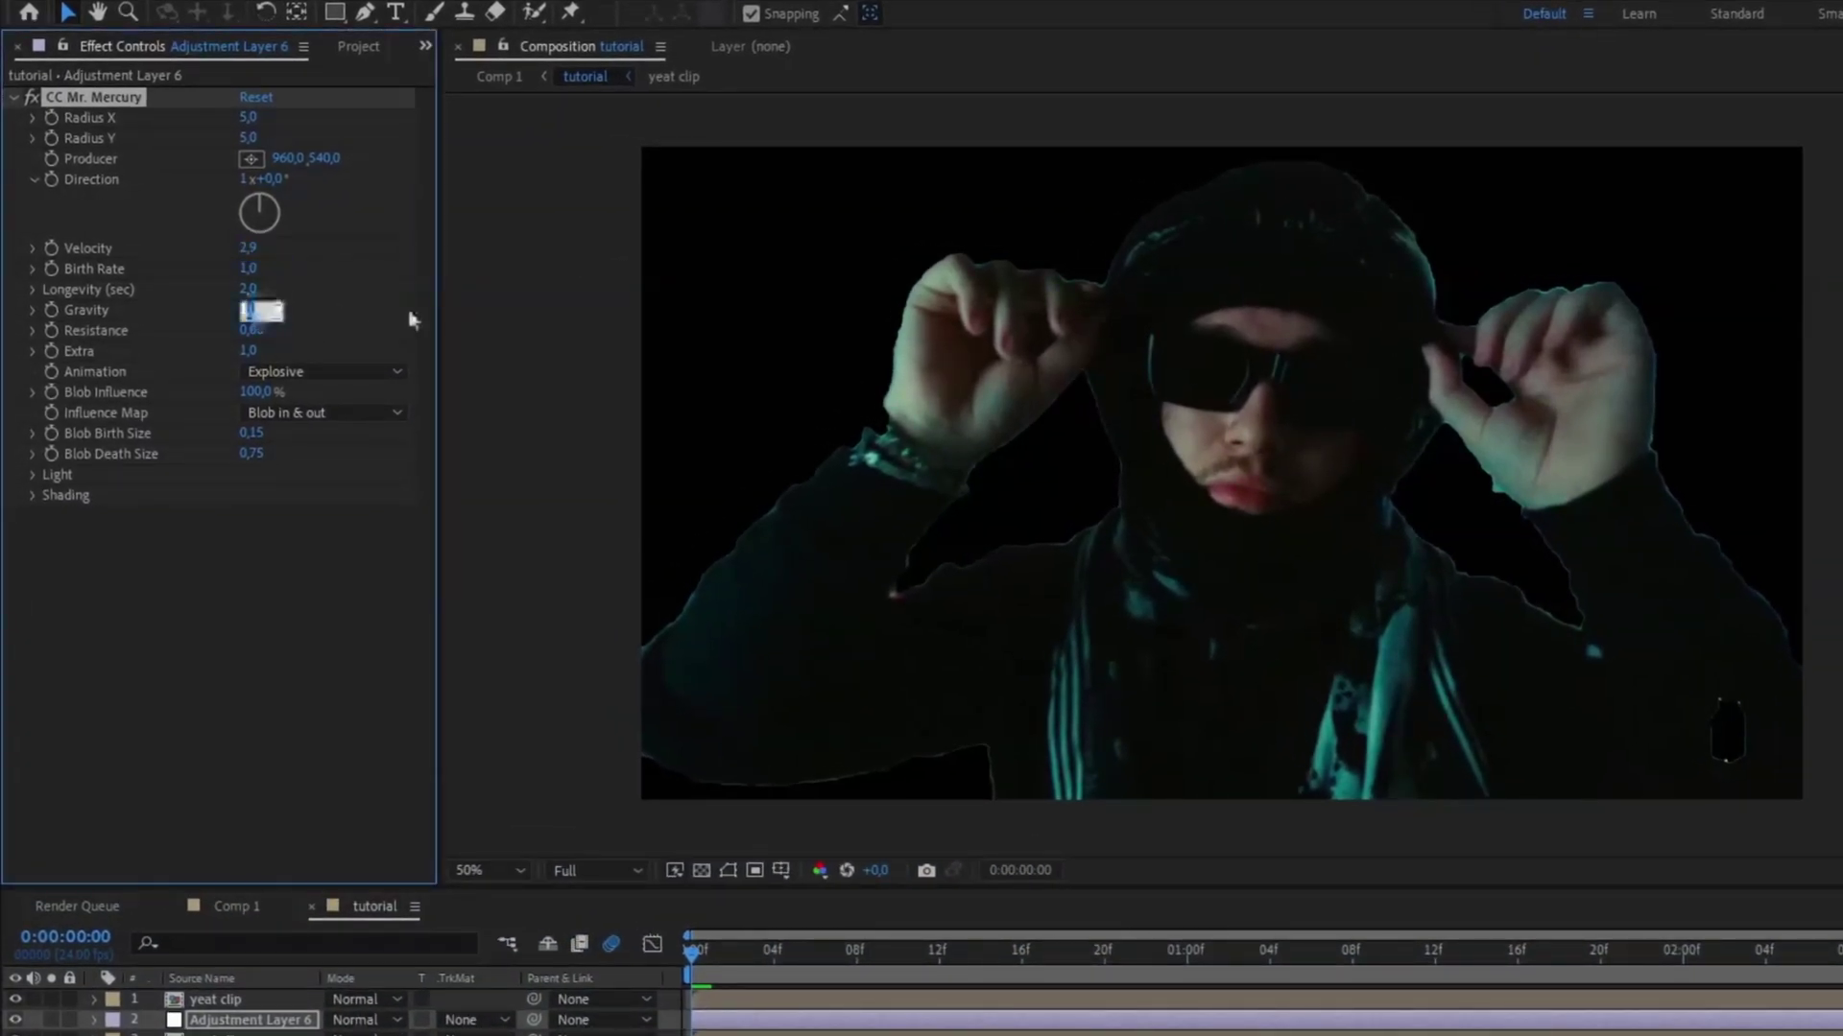
key("Return")
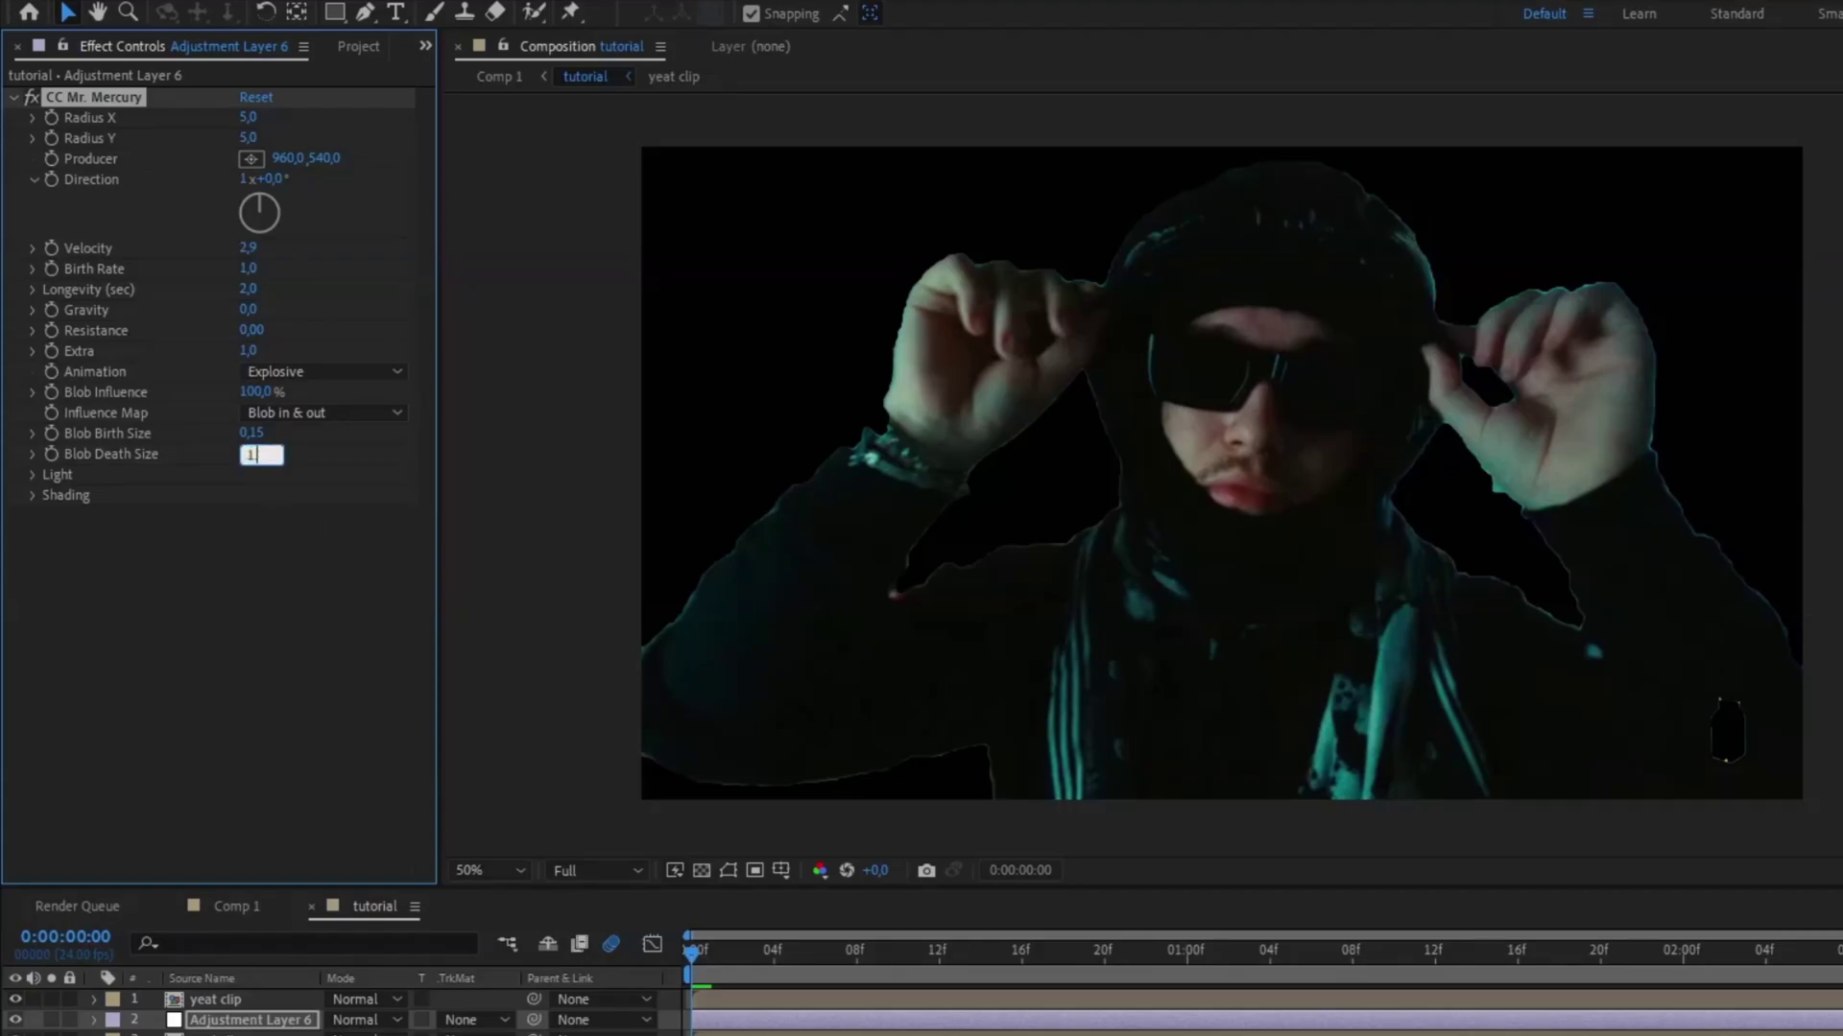
type(",25")
key("Return")
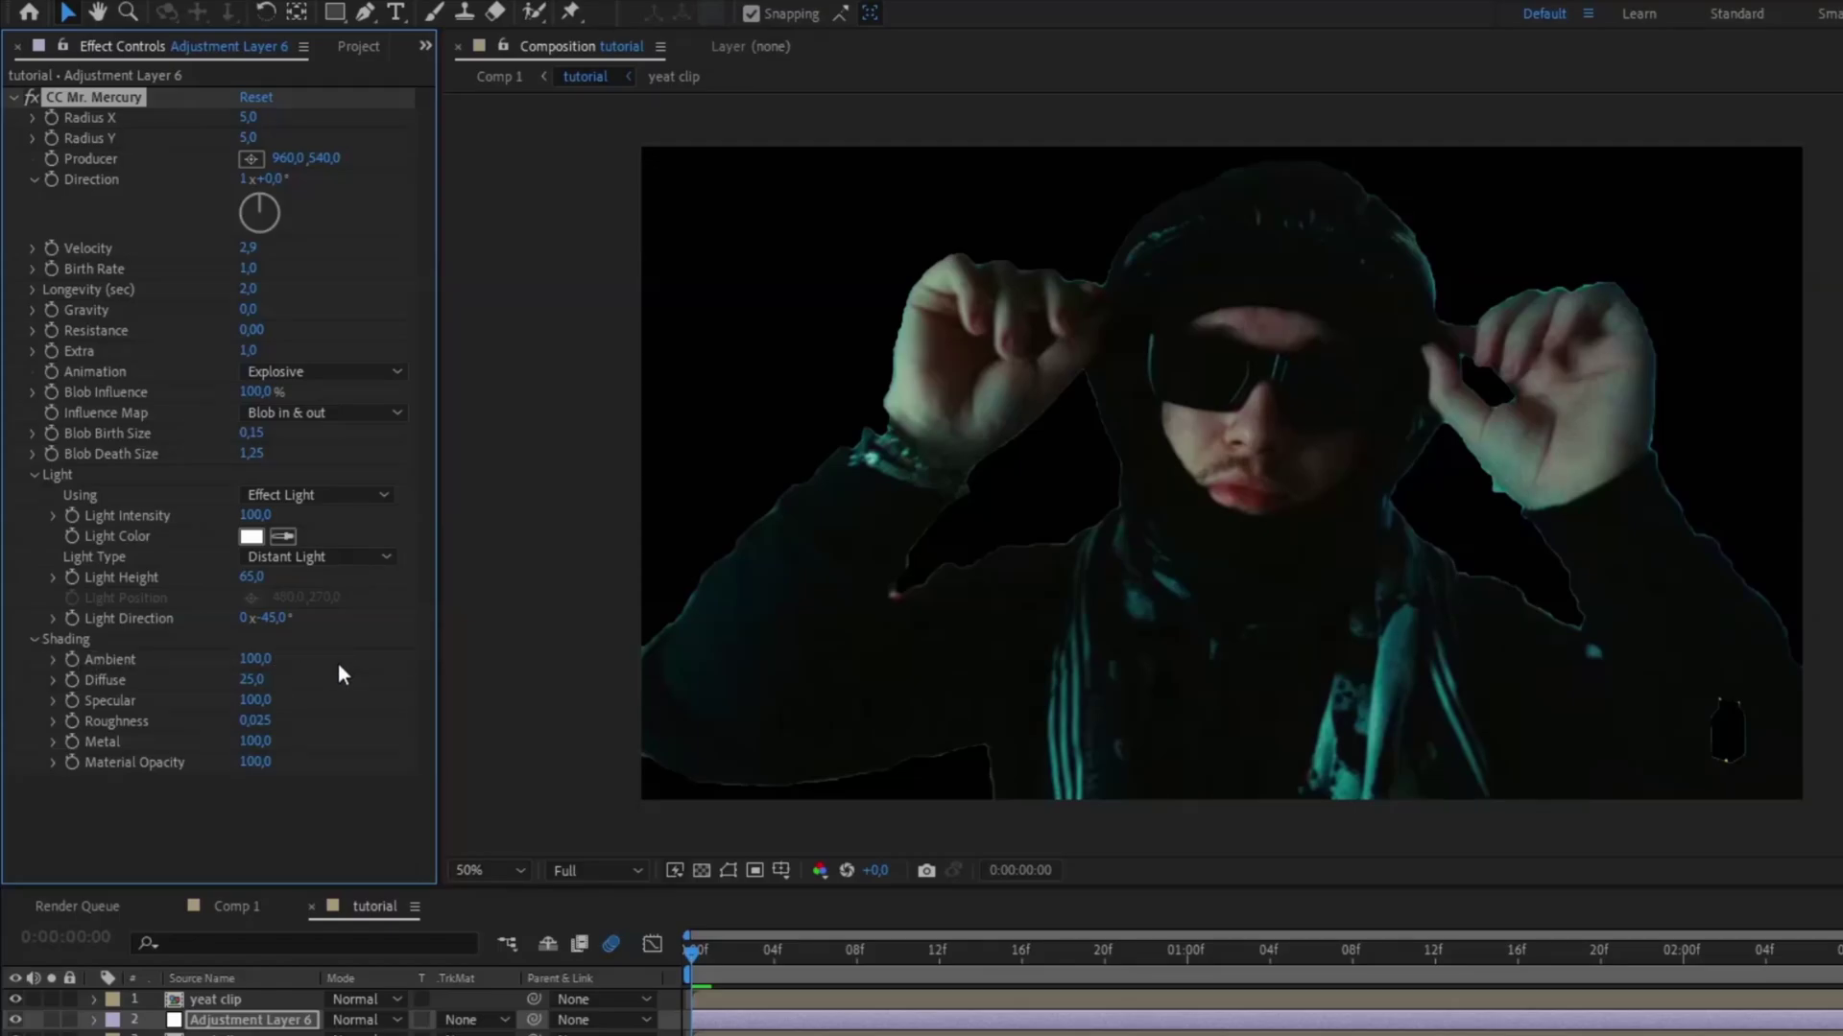
left_click(712, 1030)
key("ctrl+space")
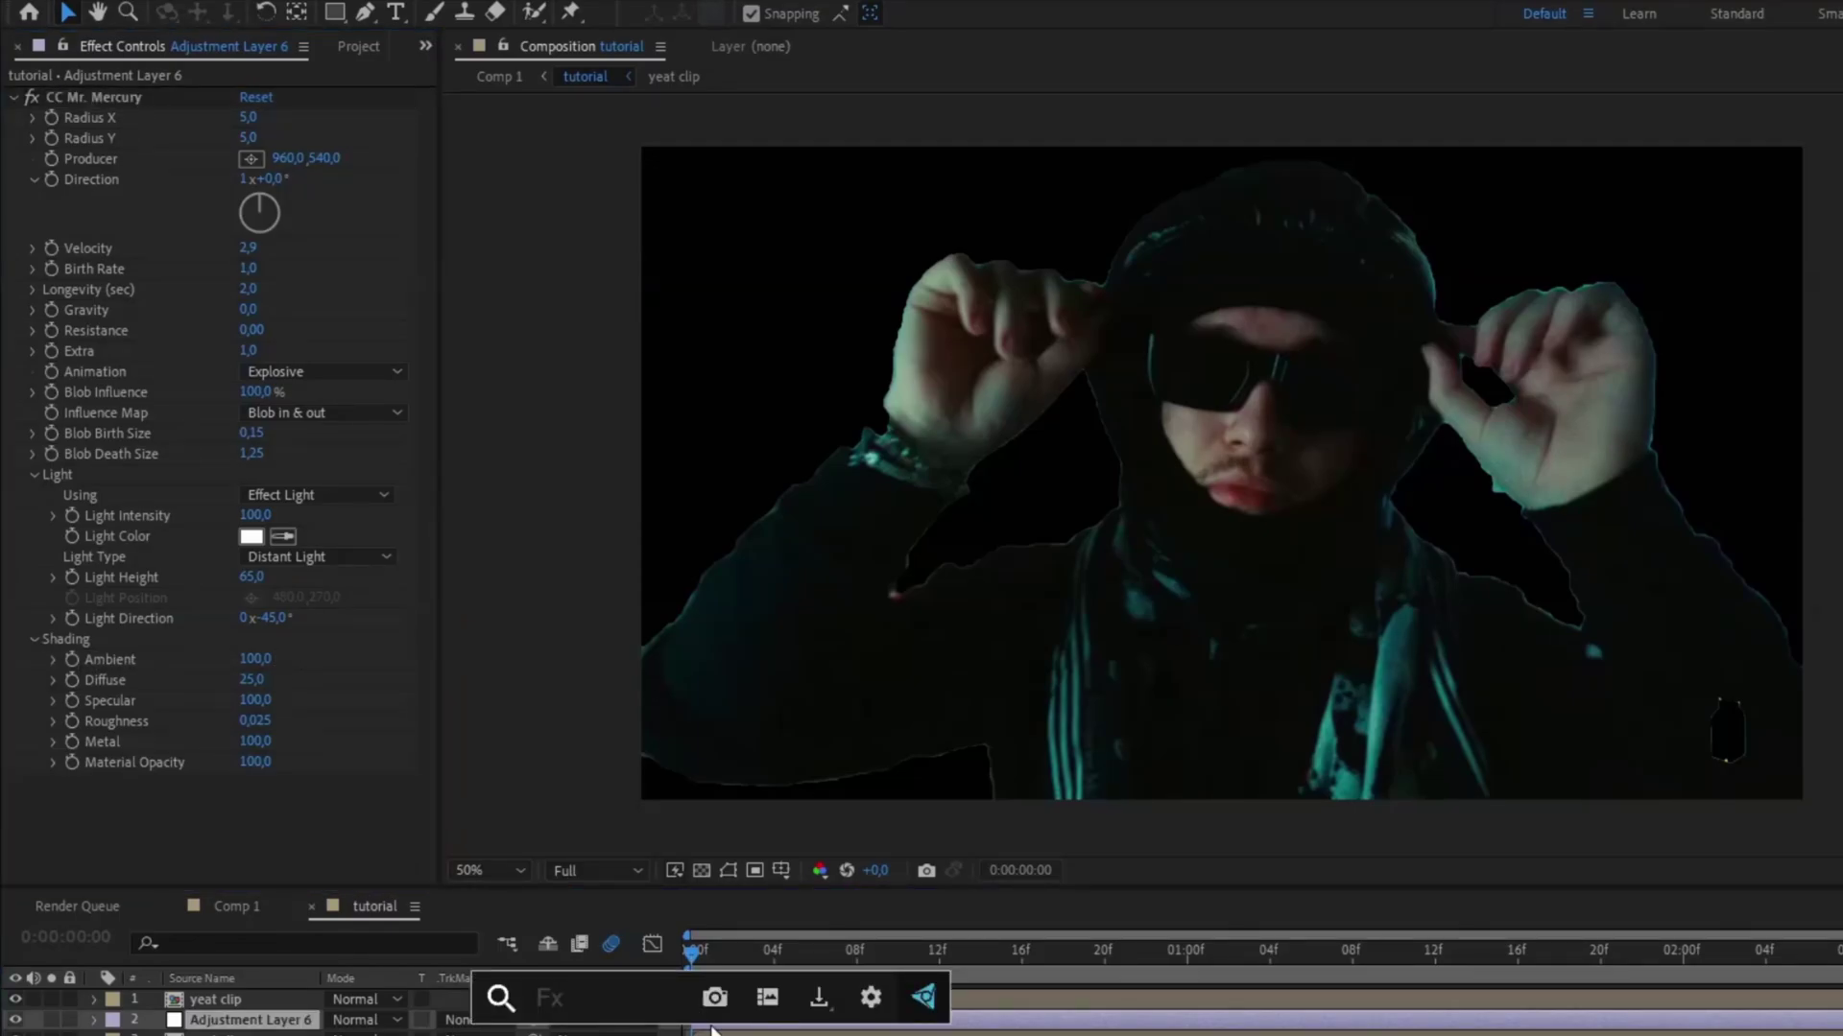
Step: Apply CC Glass with its Bump Map set to layer 3, yeat clip
type("cc glass")
key("Return")
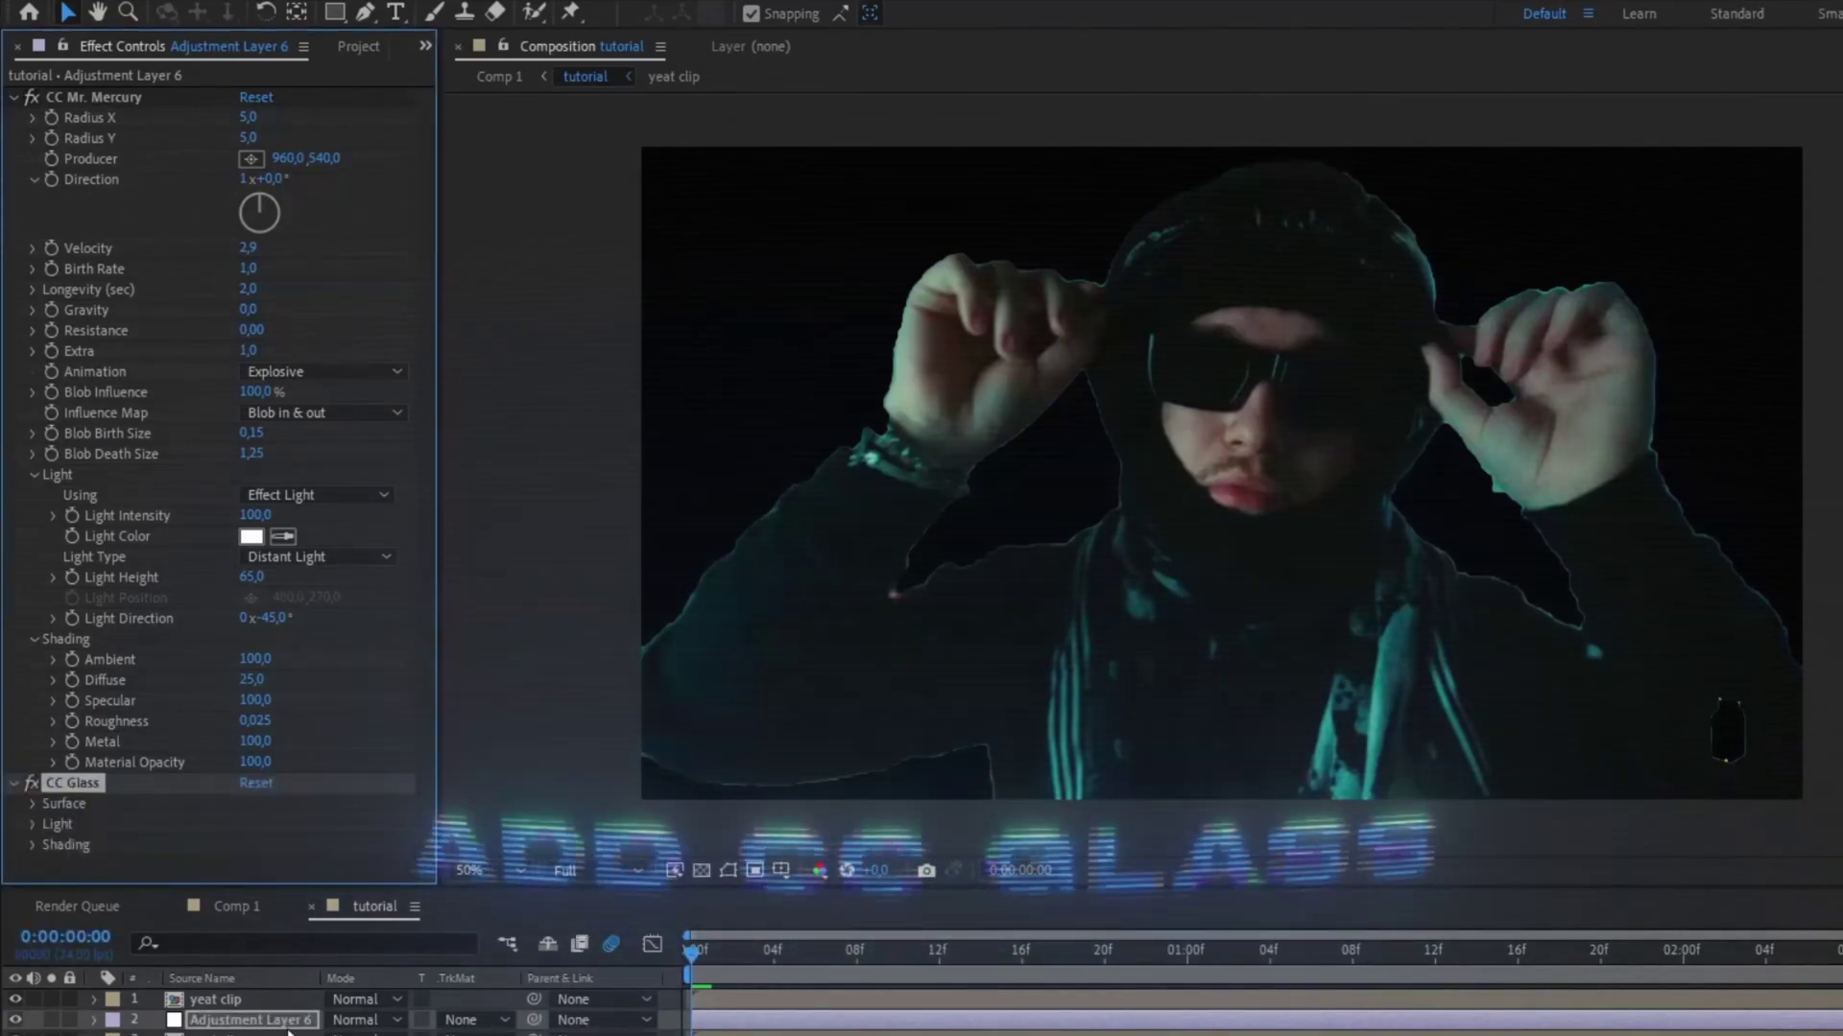
left_click(33, 804)
scroll(96, 739, "down", 2)
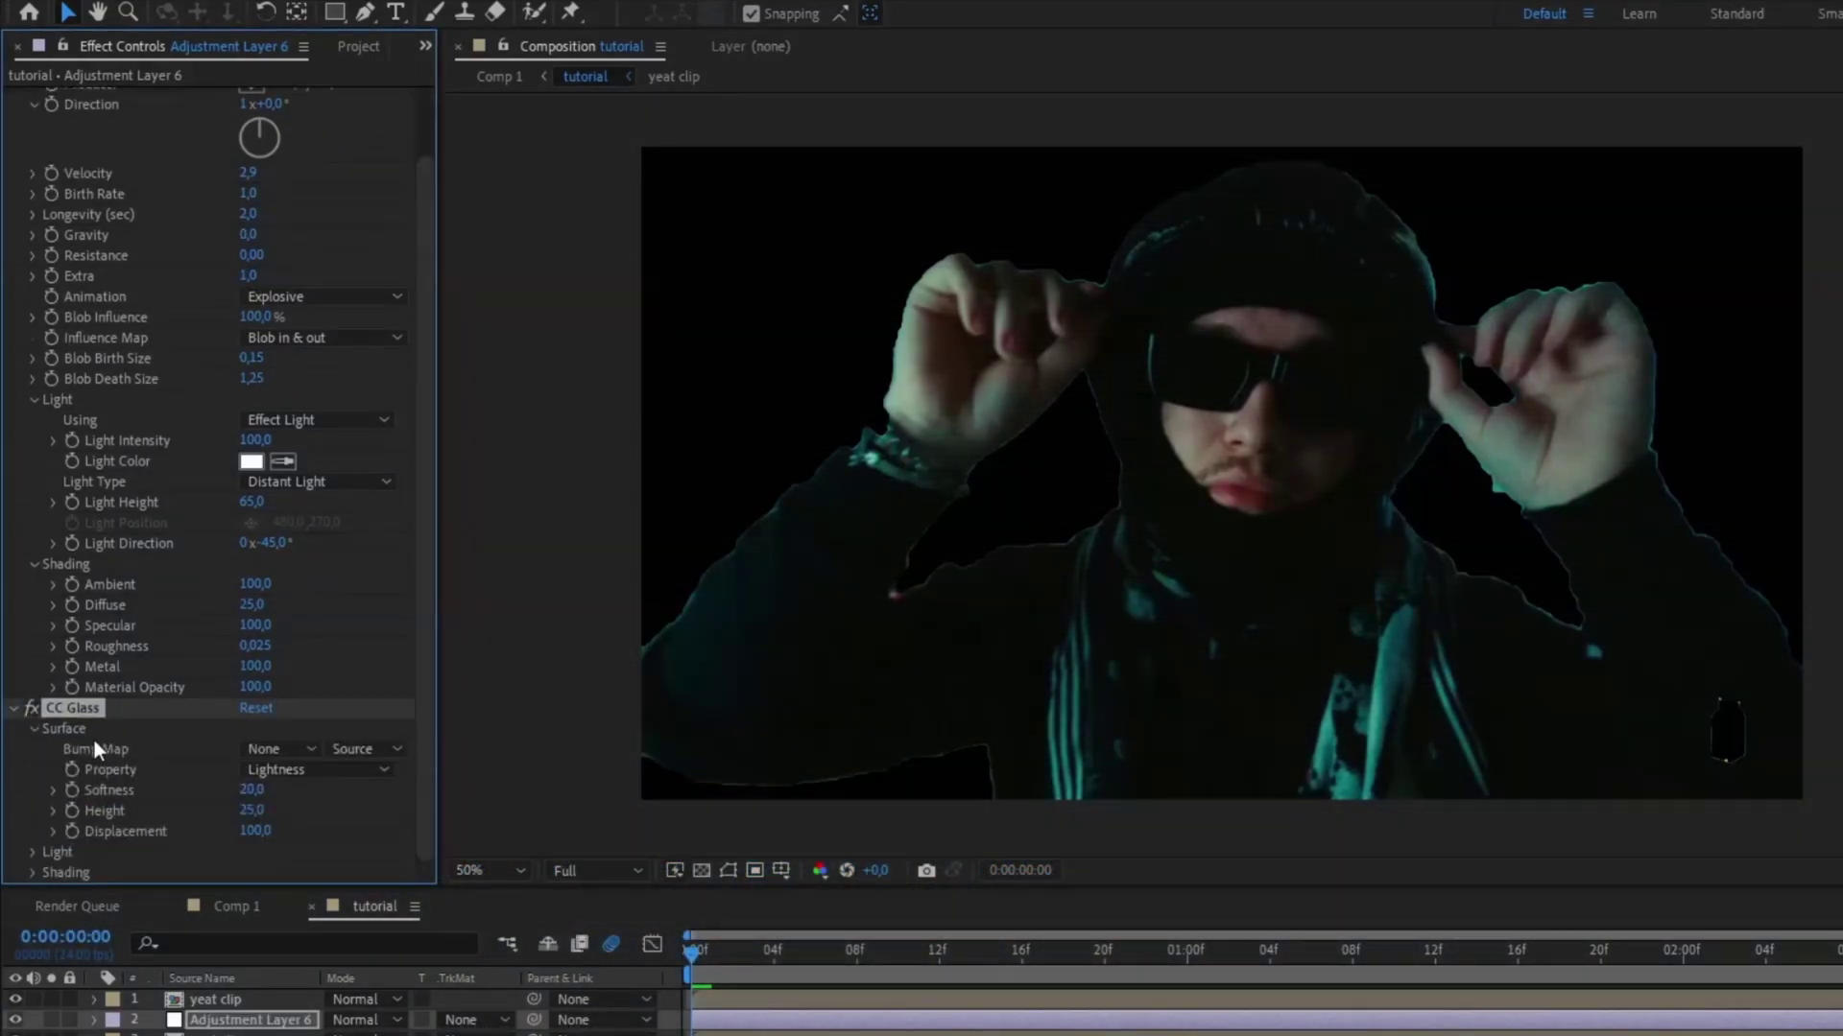
left_click(257, 749)
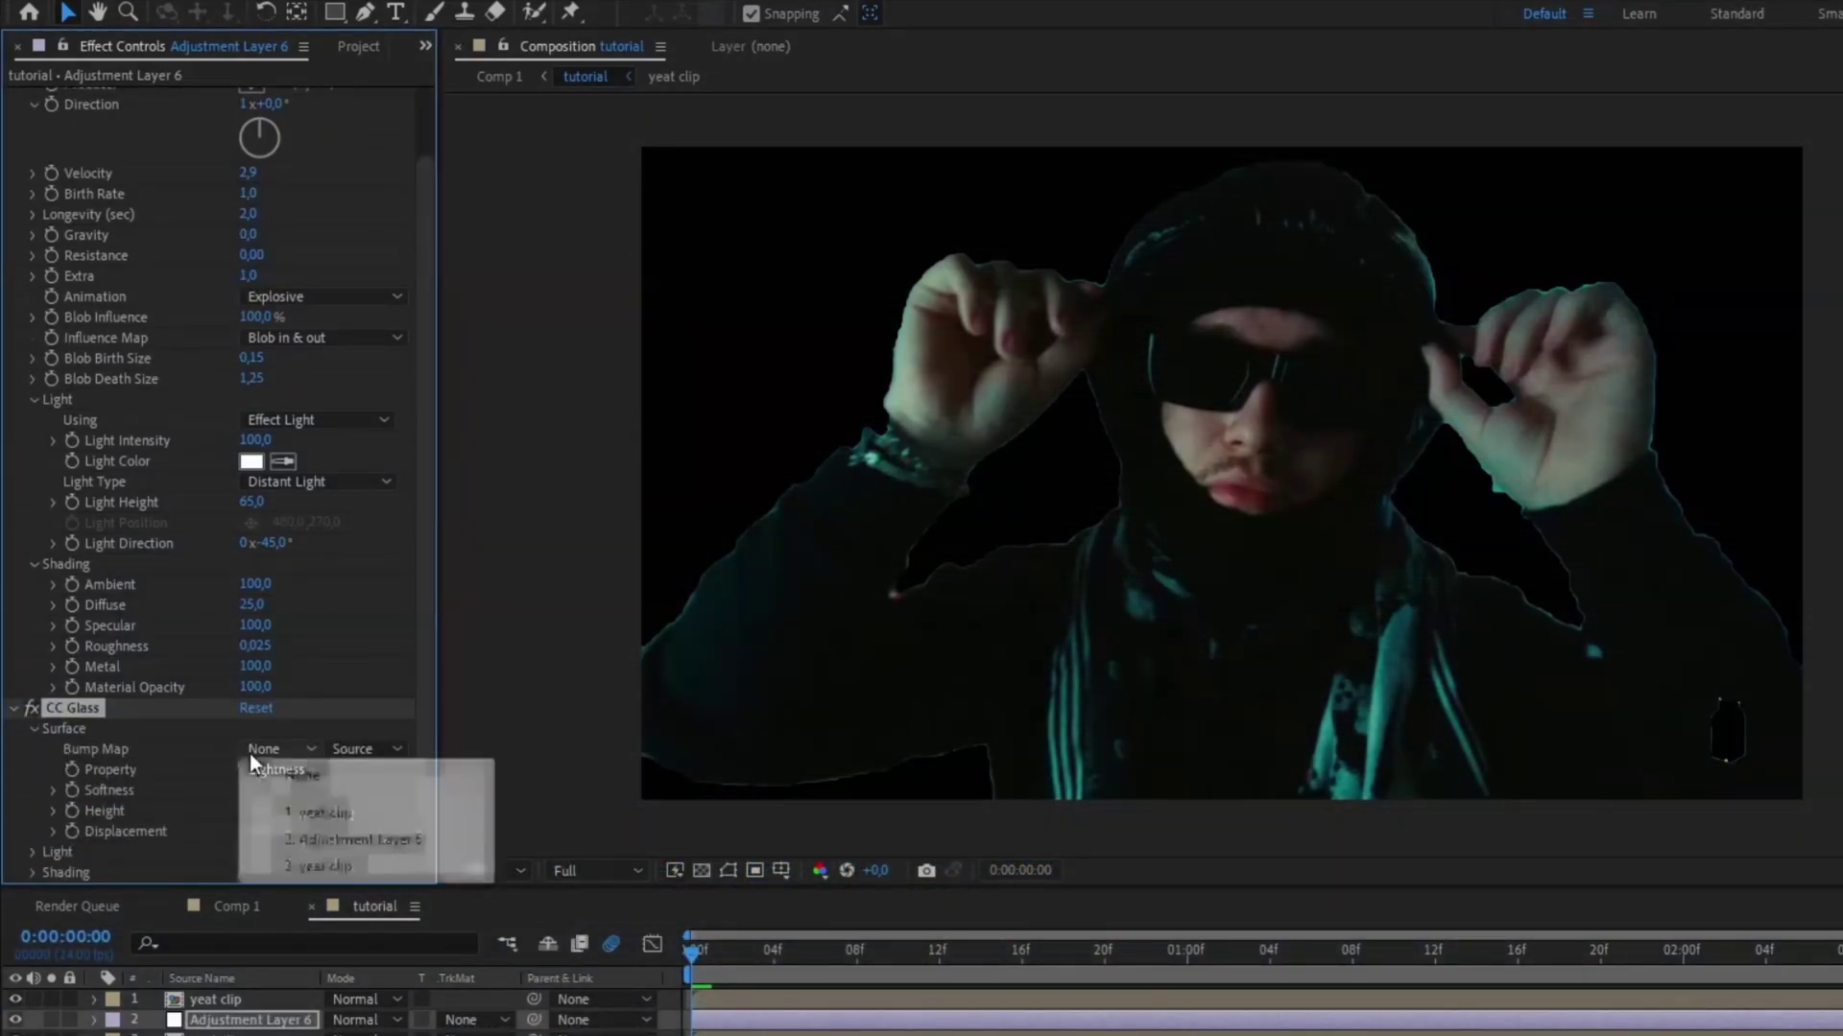
left_click(297, 868)
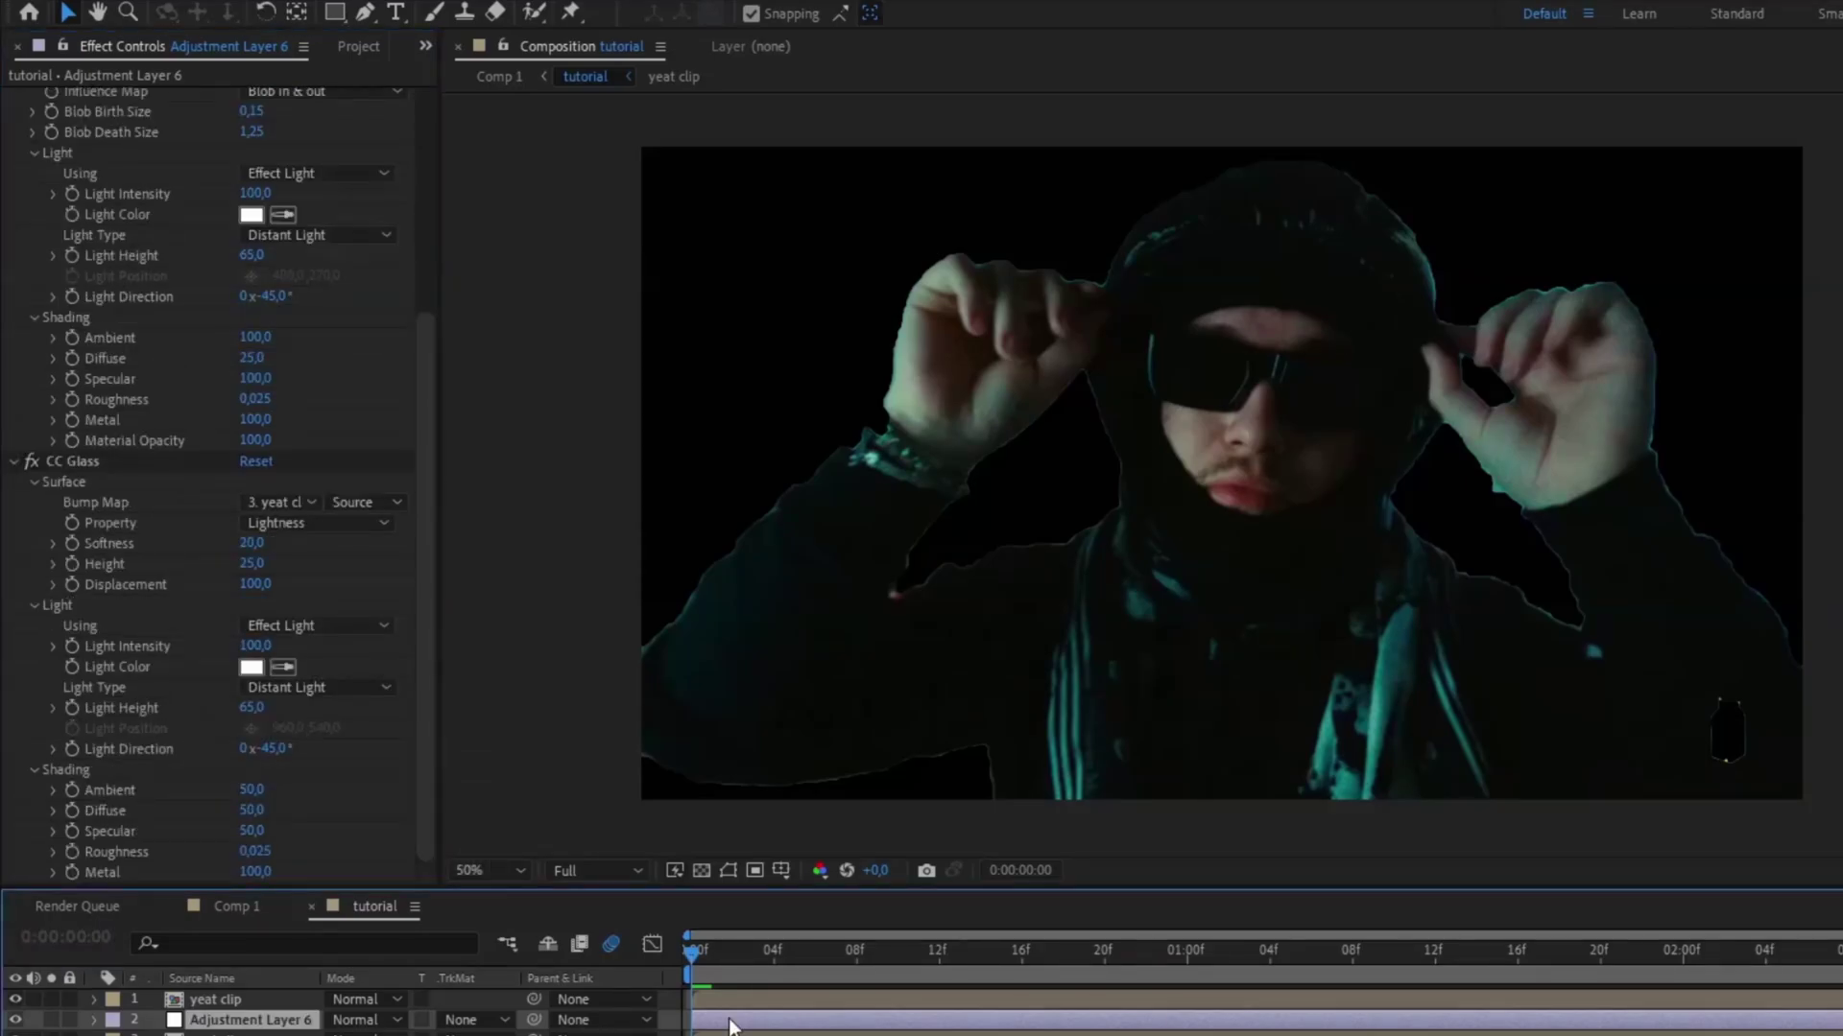
Step: Apply CC Blobbylize with its Blob Layer set to layer 3, yeat clip
key("ctrl+space")
type("cc")
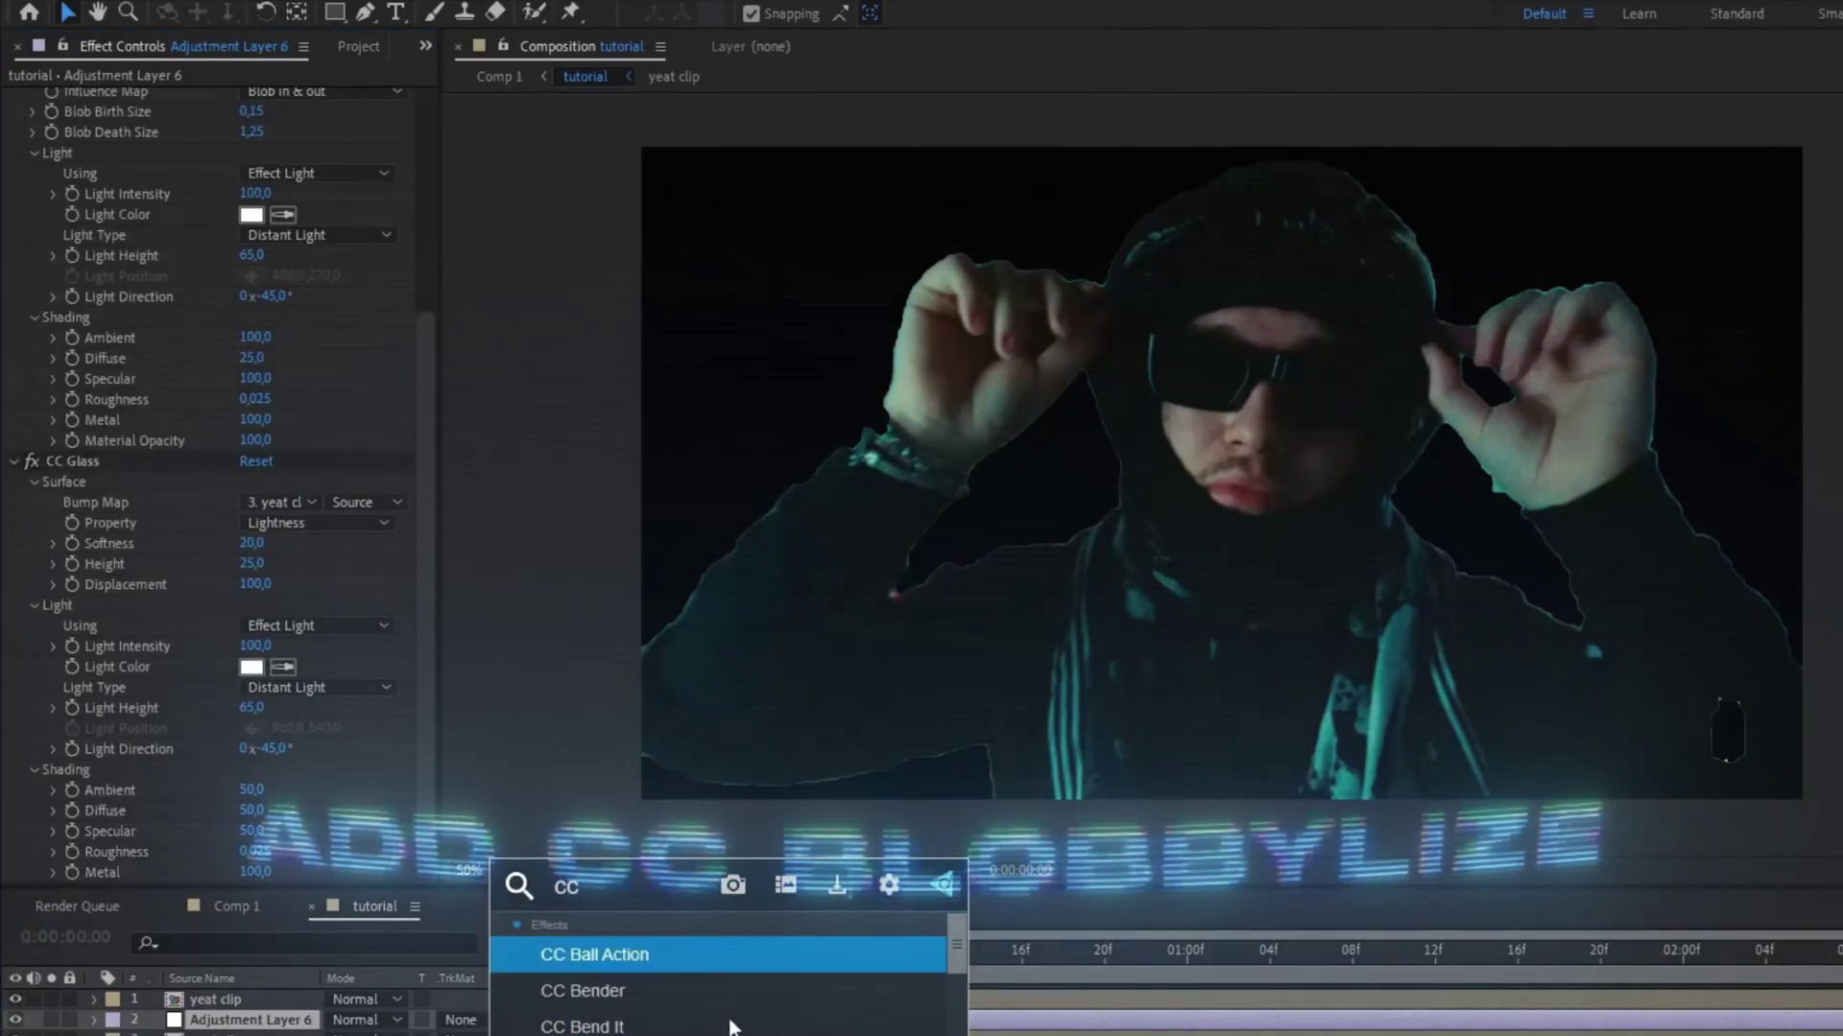
type(" bl")
key("Return")
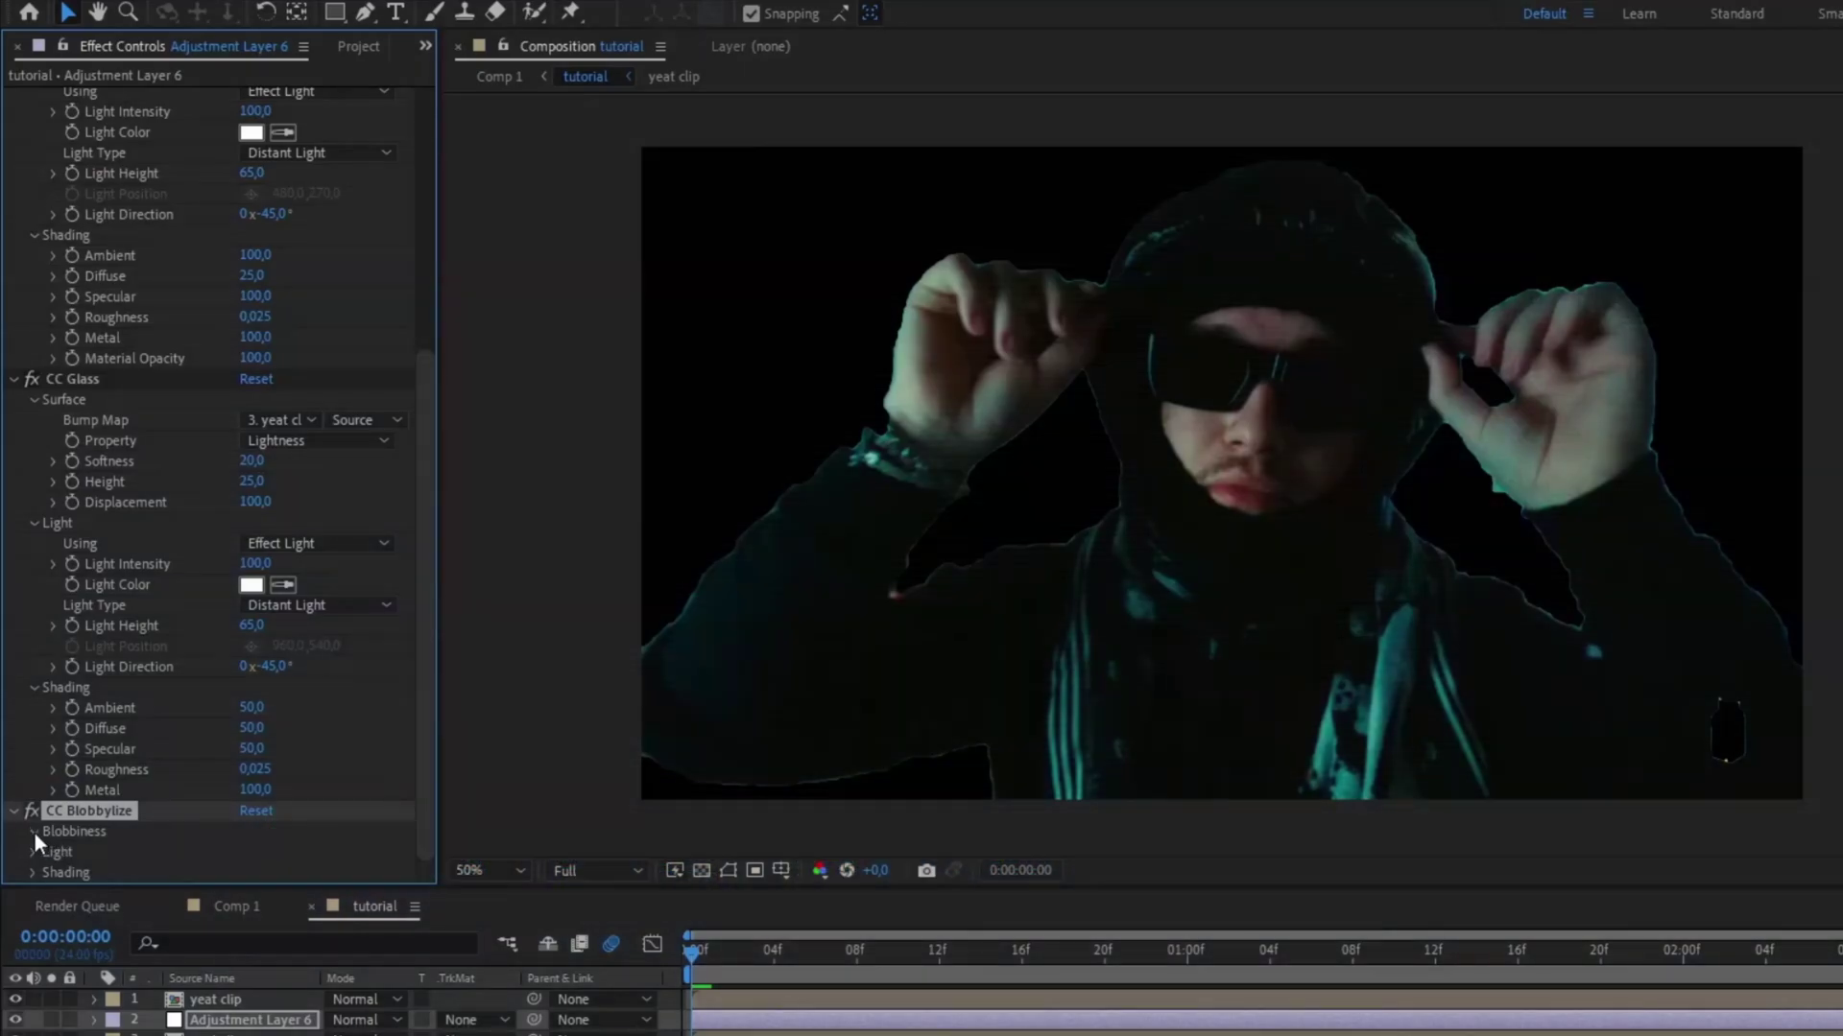
scroll(34, 833, "down", 1)
left_click(255, 812)
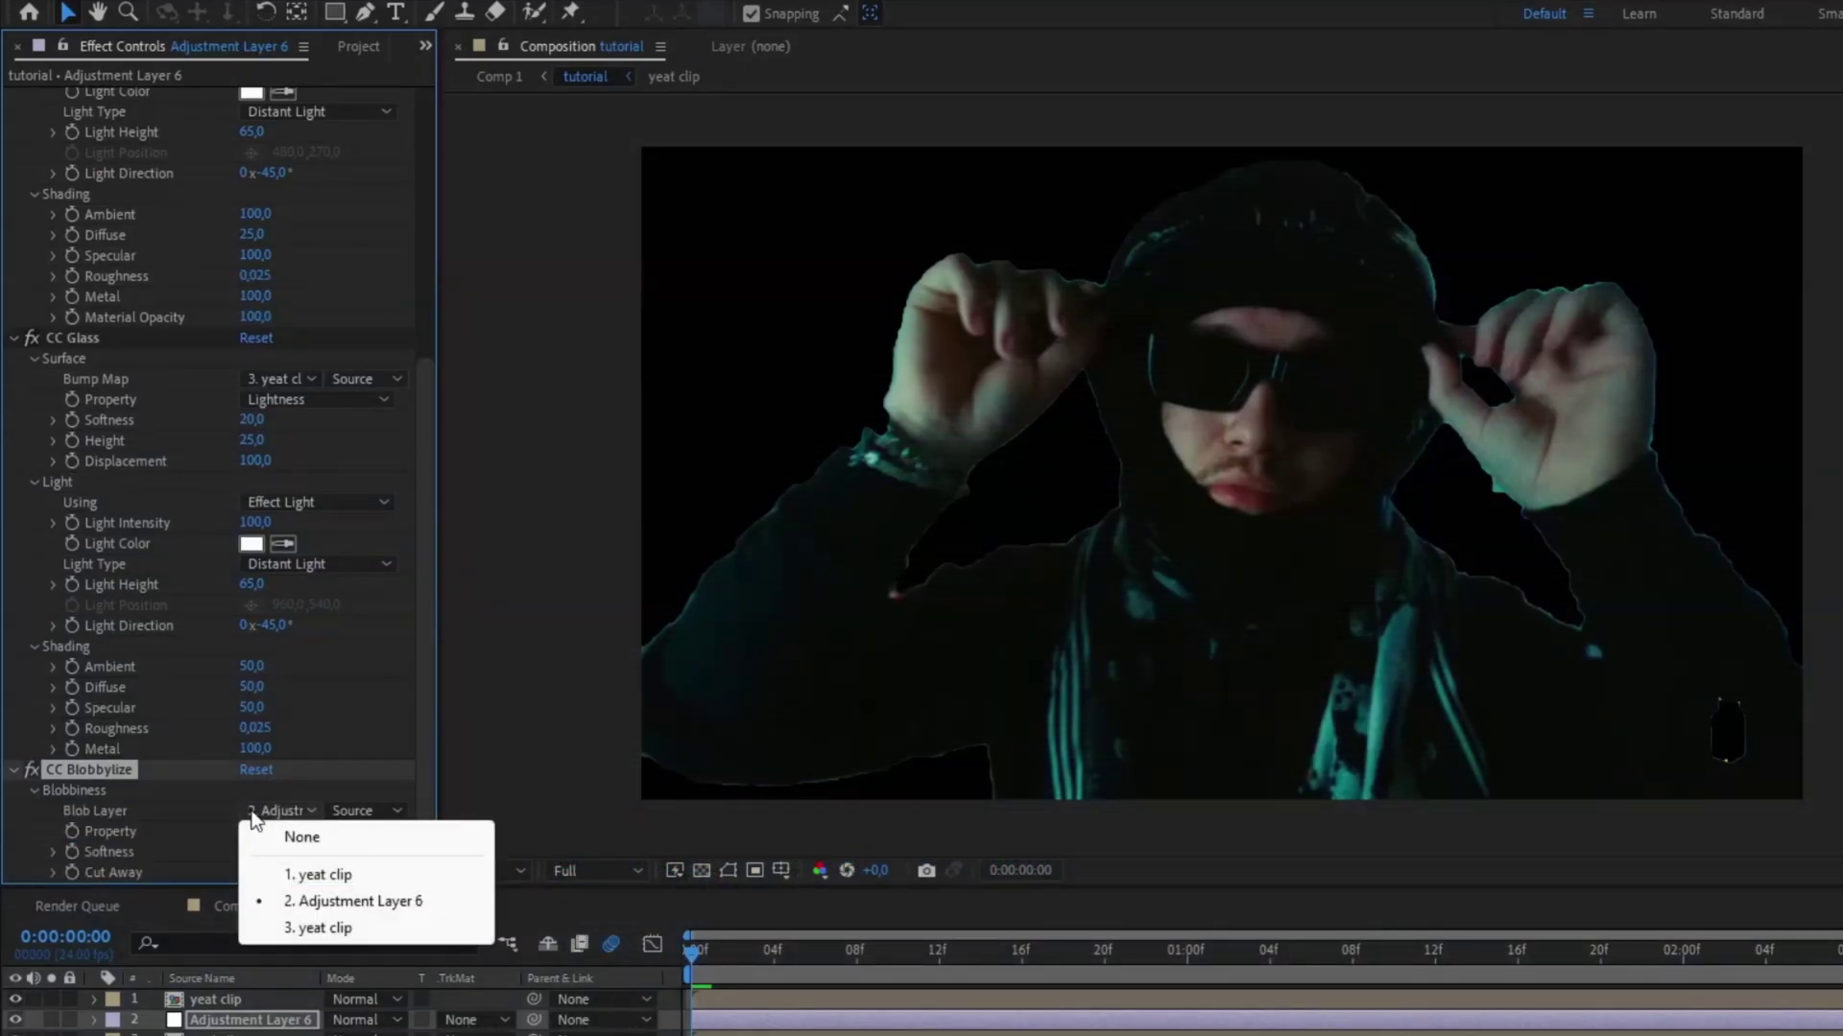
left_click(320, 928)
scroll(67, 790, "down", 3)
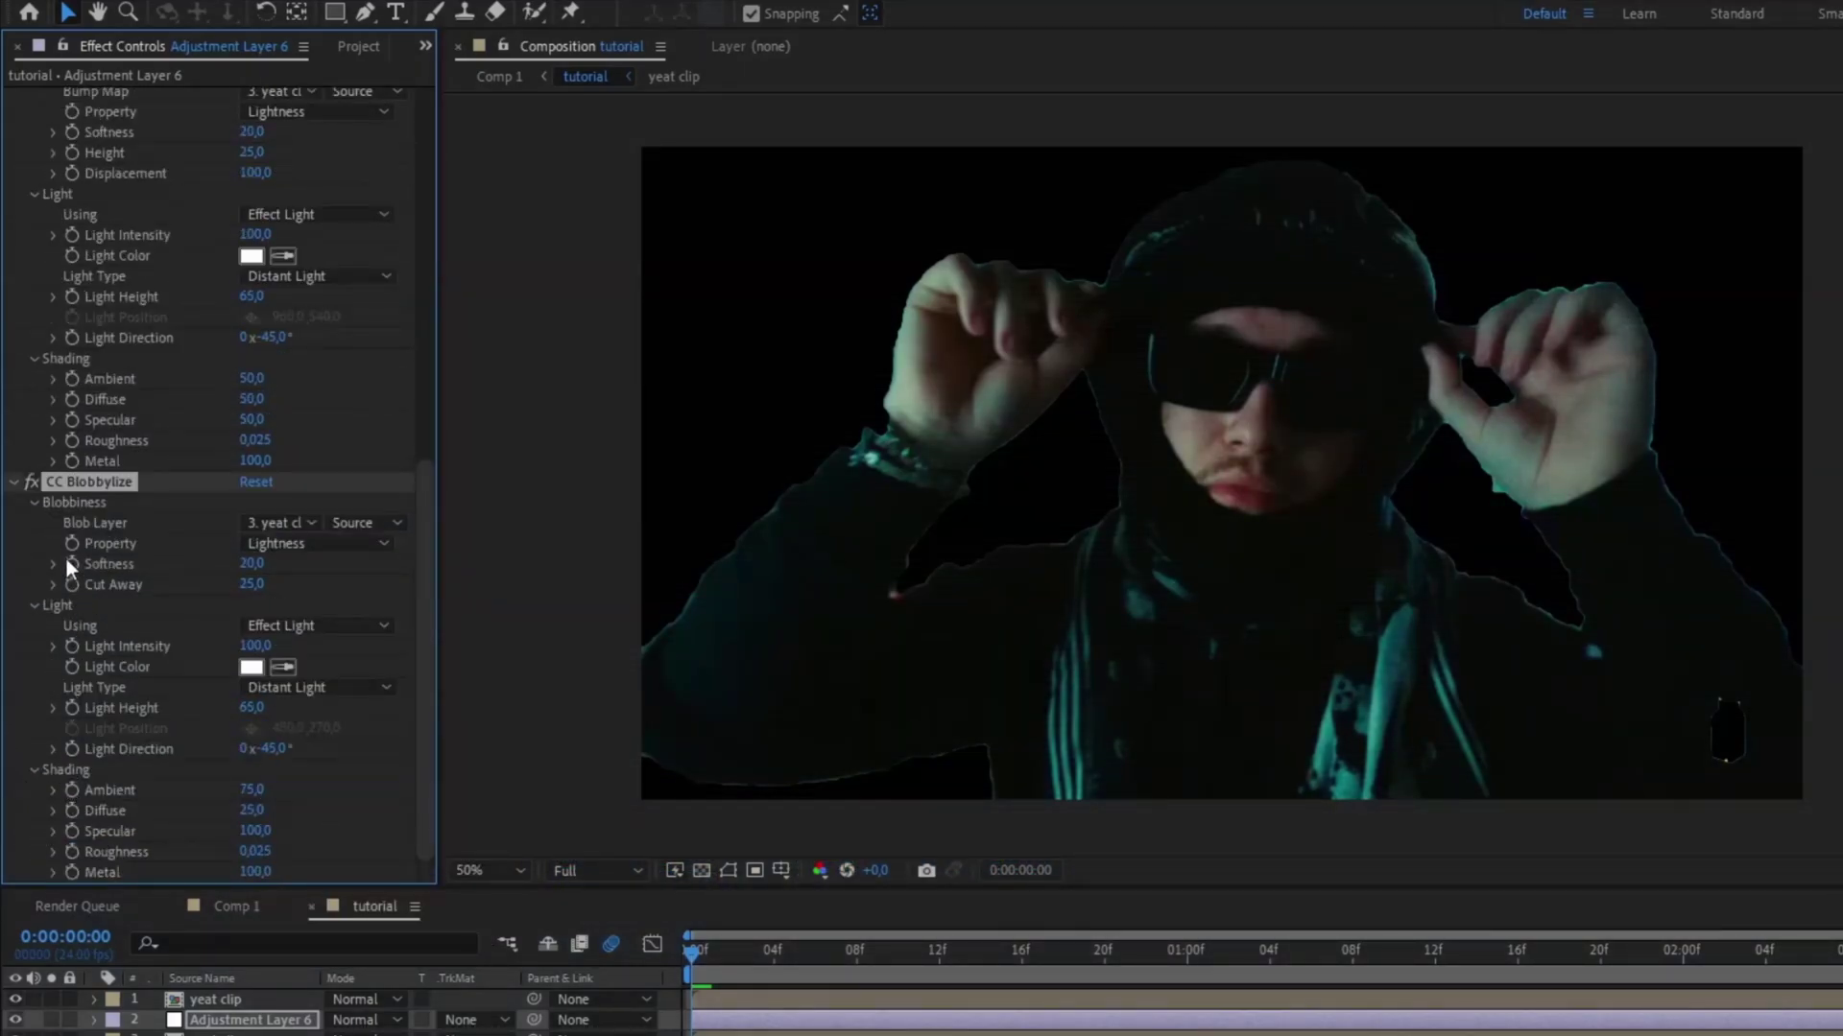
key("ctrl+space")
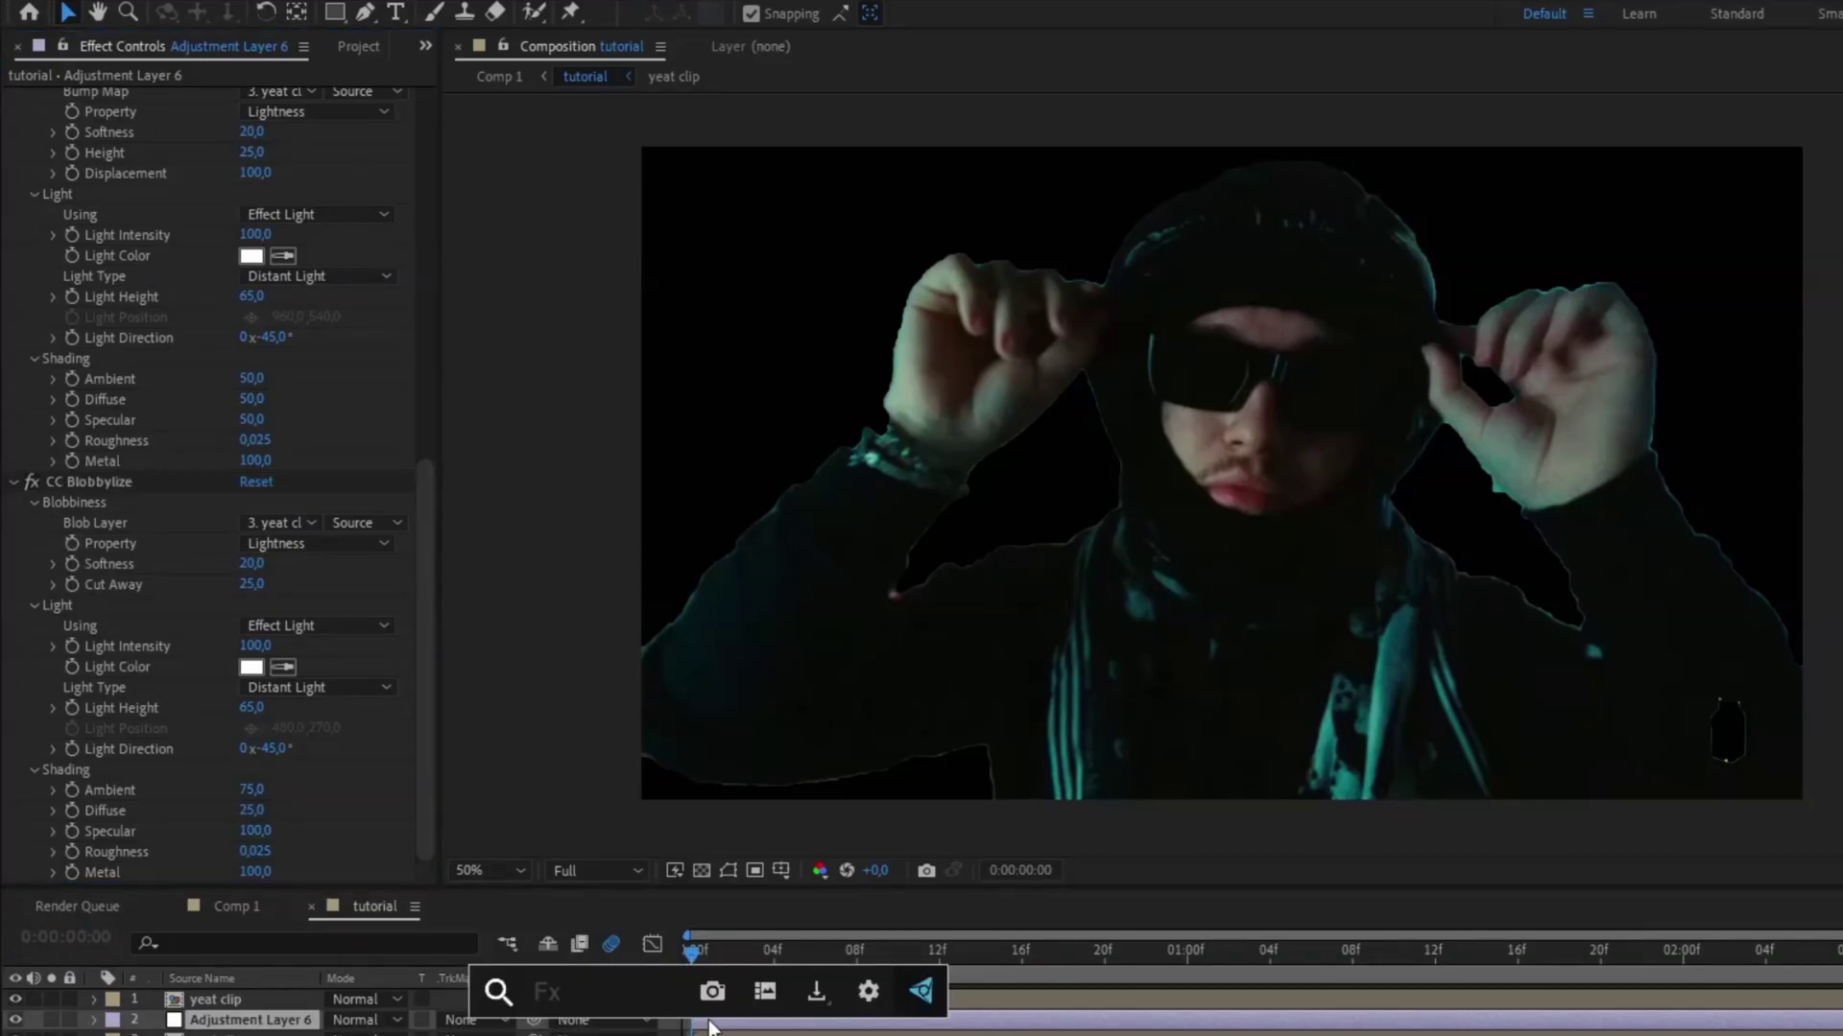
Step: Apply Colorama and set its Output Cycle preset palette to Ramp Grey
type("co")
key("Return")
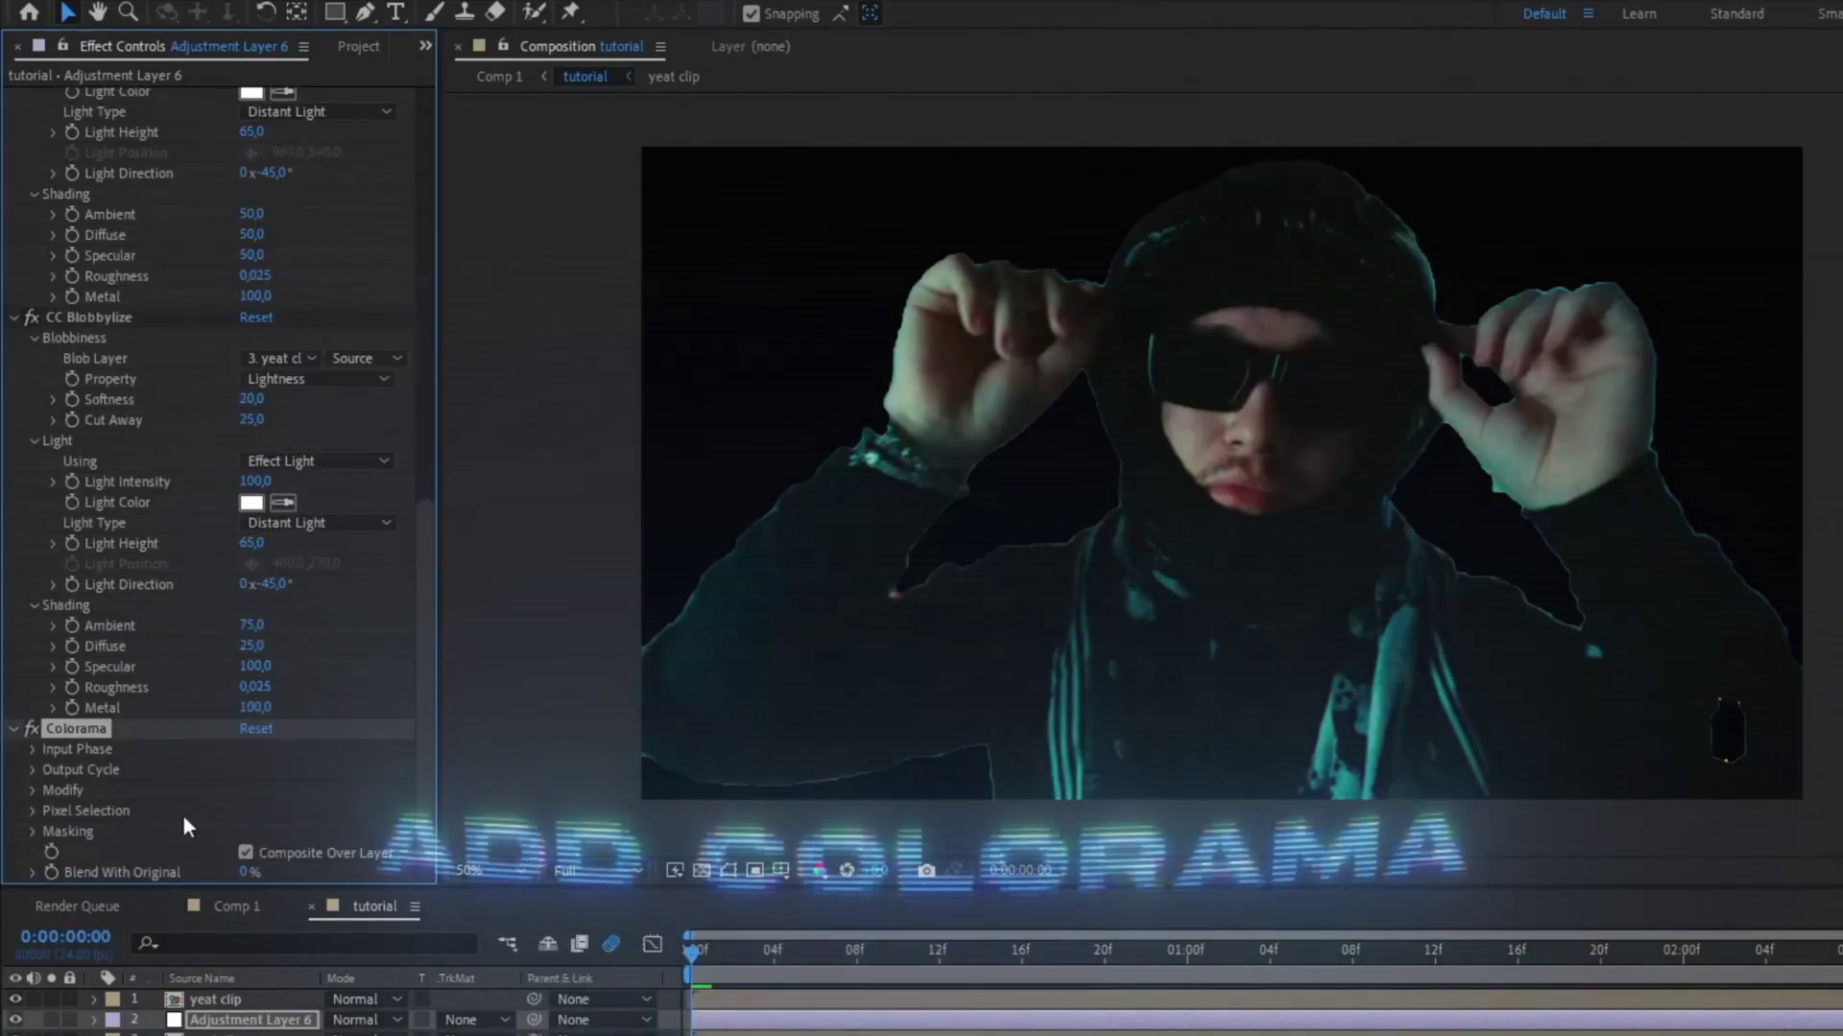
left_click(31, 772)
scroll(31, 771, "down", 2)
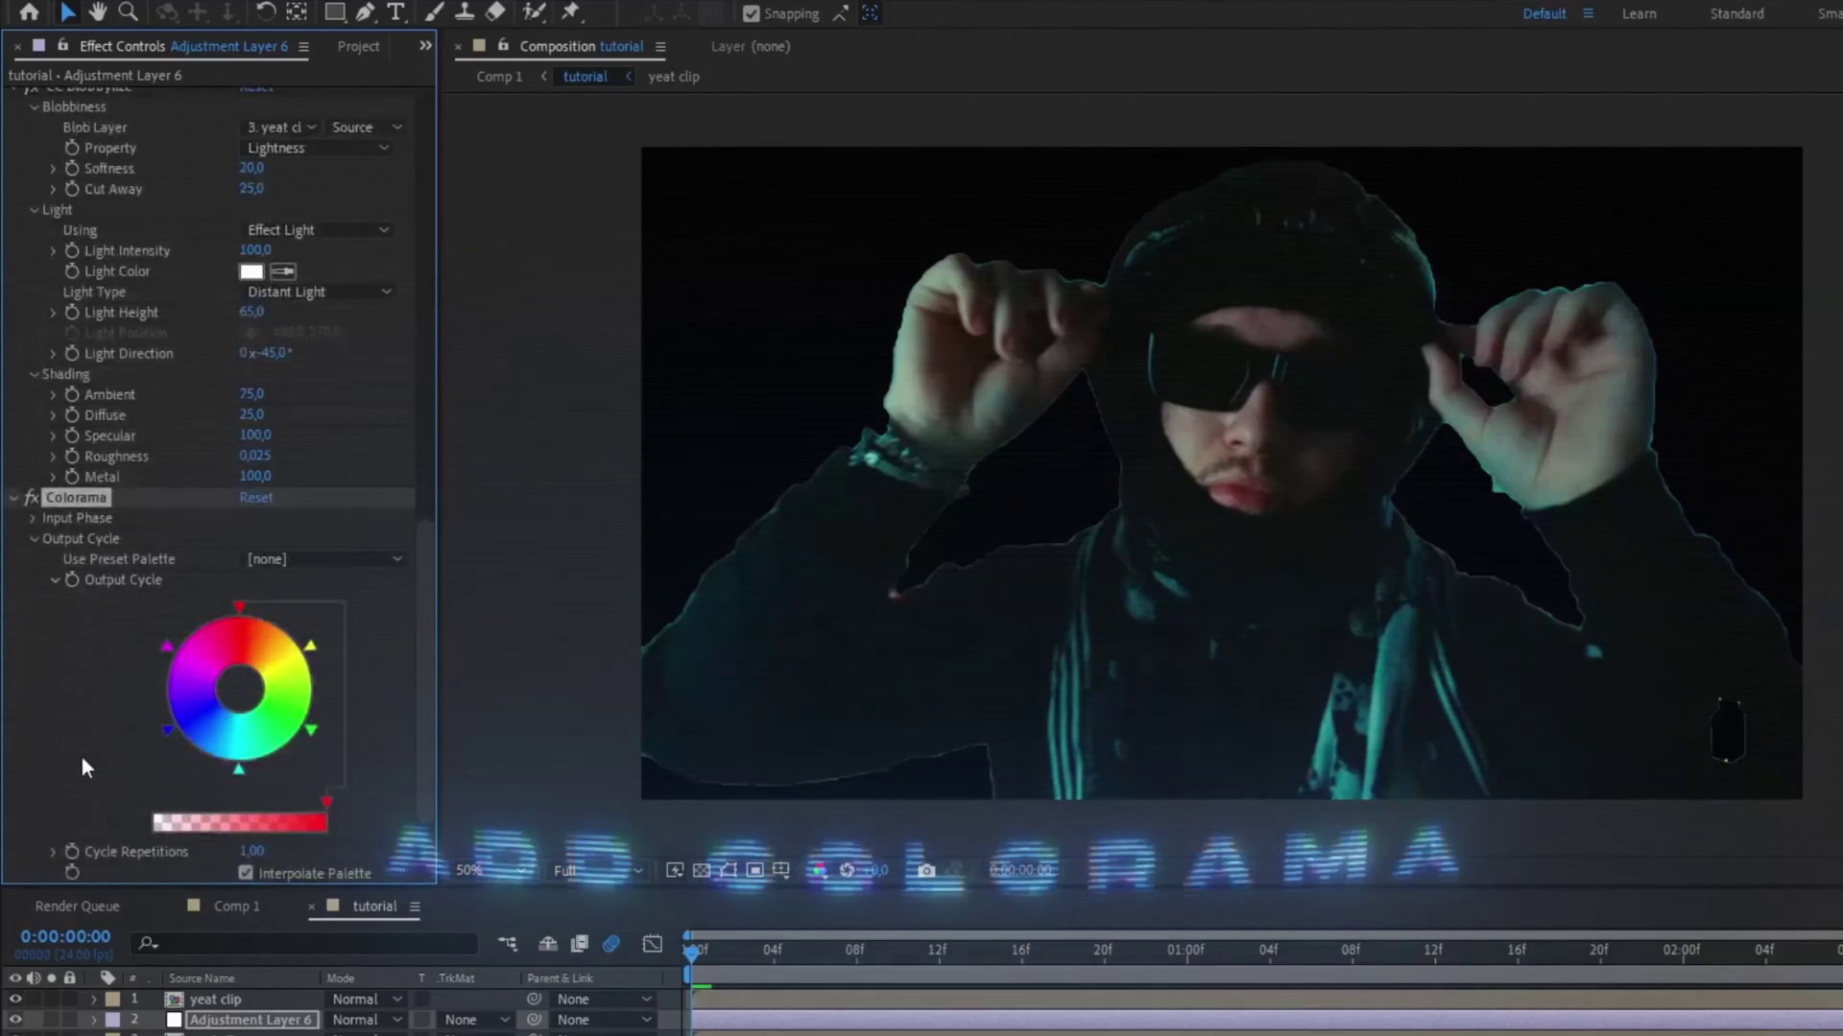
left_click(274, 559)
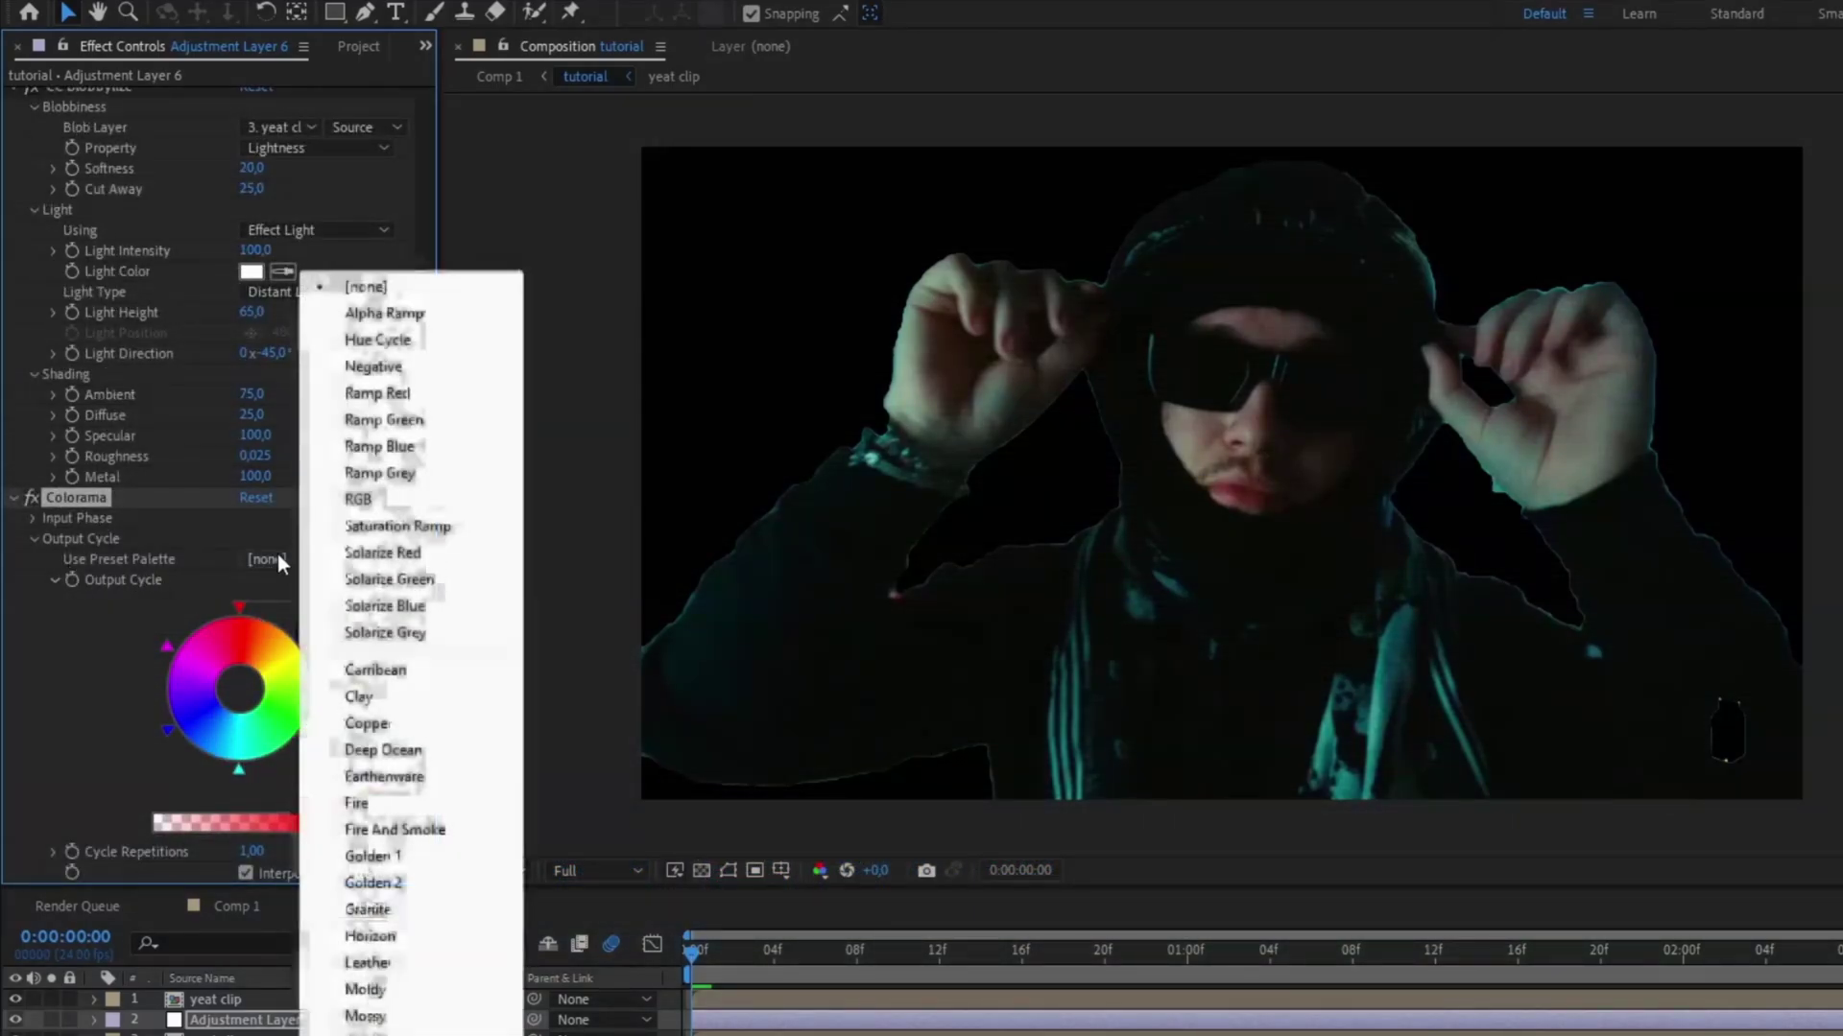
left_click(361, 475)
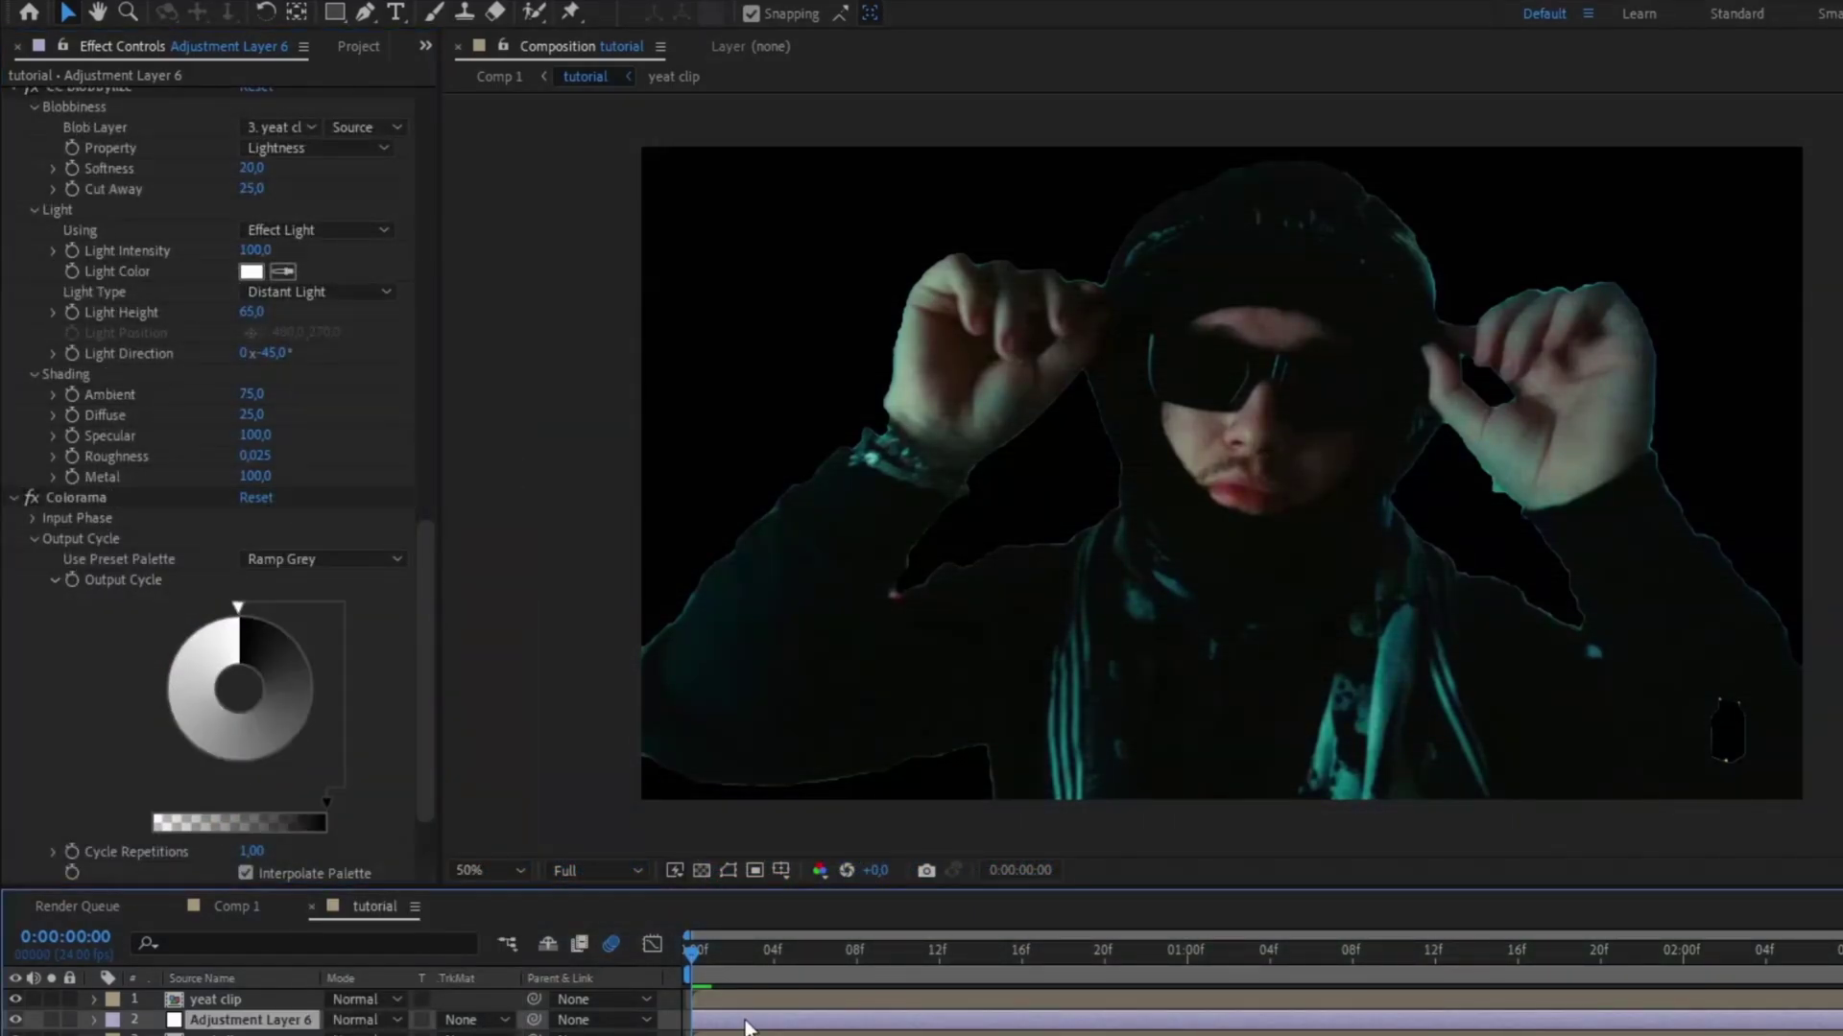
Step: Add a Glow effect to the adjustment layer
key("ctrl+space")
type("glow")
key("Return")
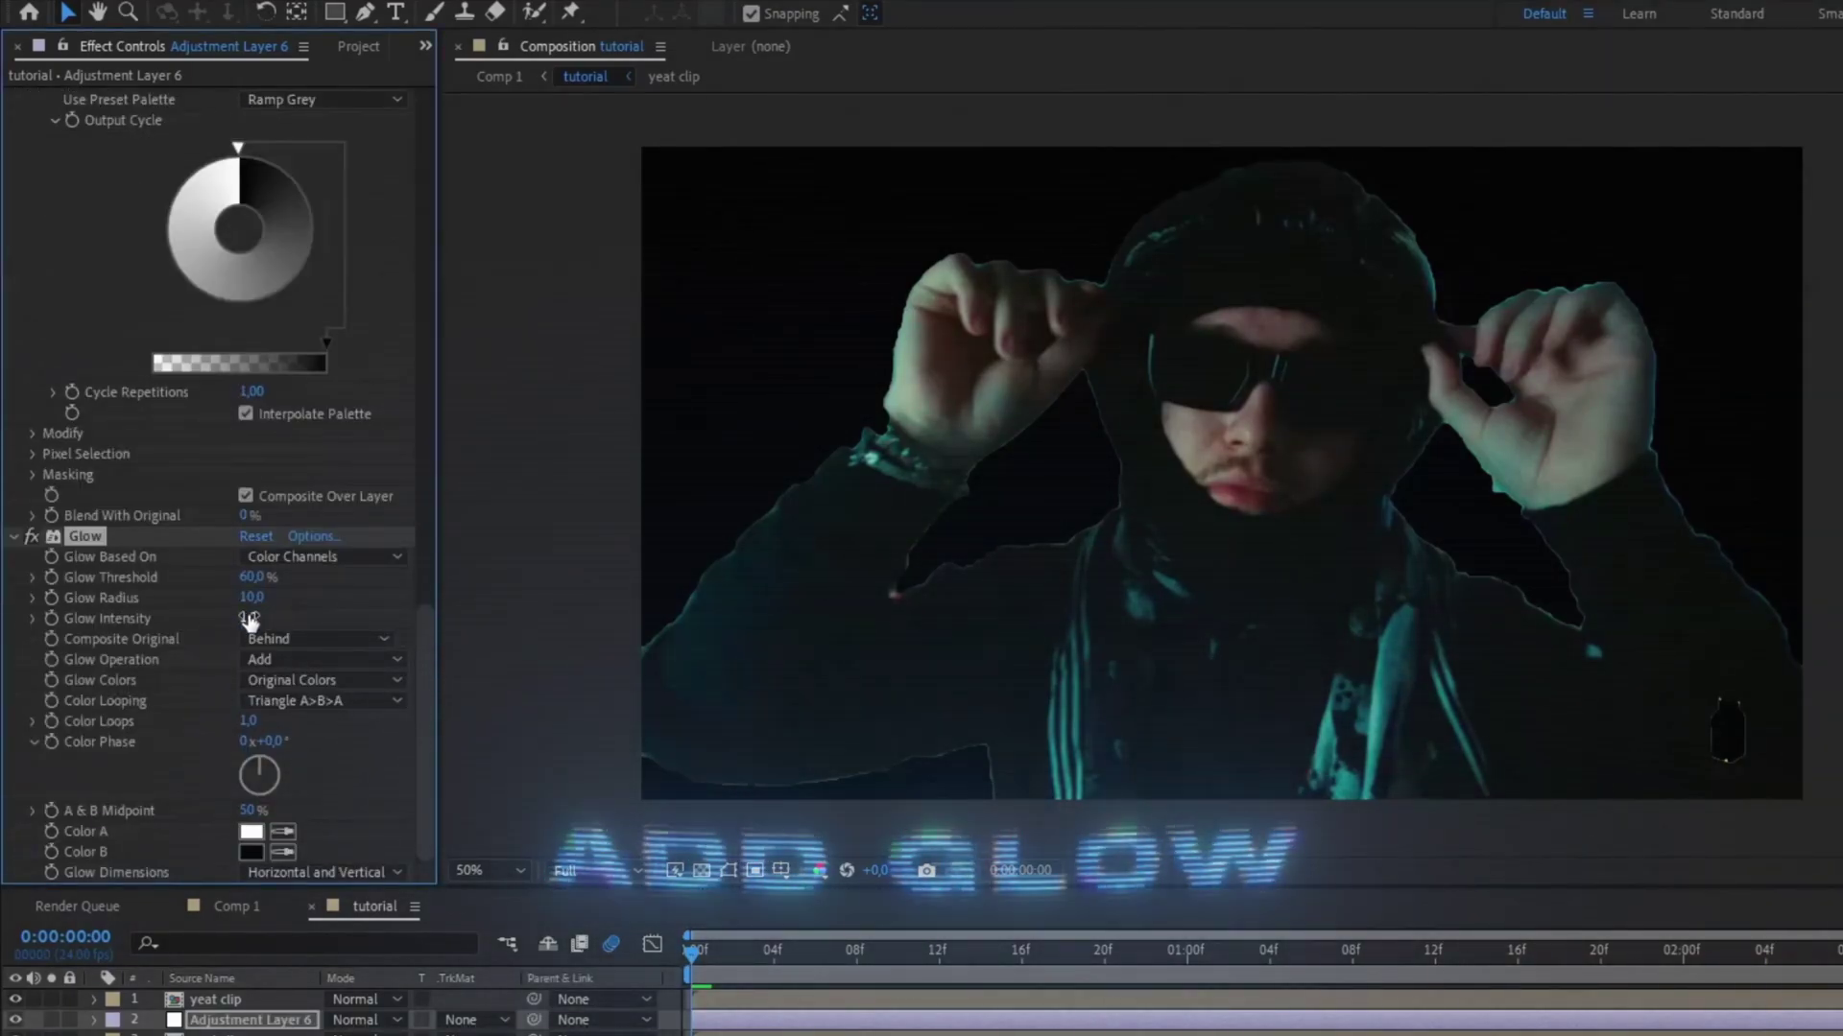
Step: Set Glow intensity to 0.4, then duplicate it as Glow 2 with radius 120
left_click(249, 619)
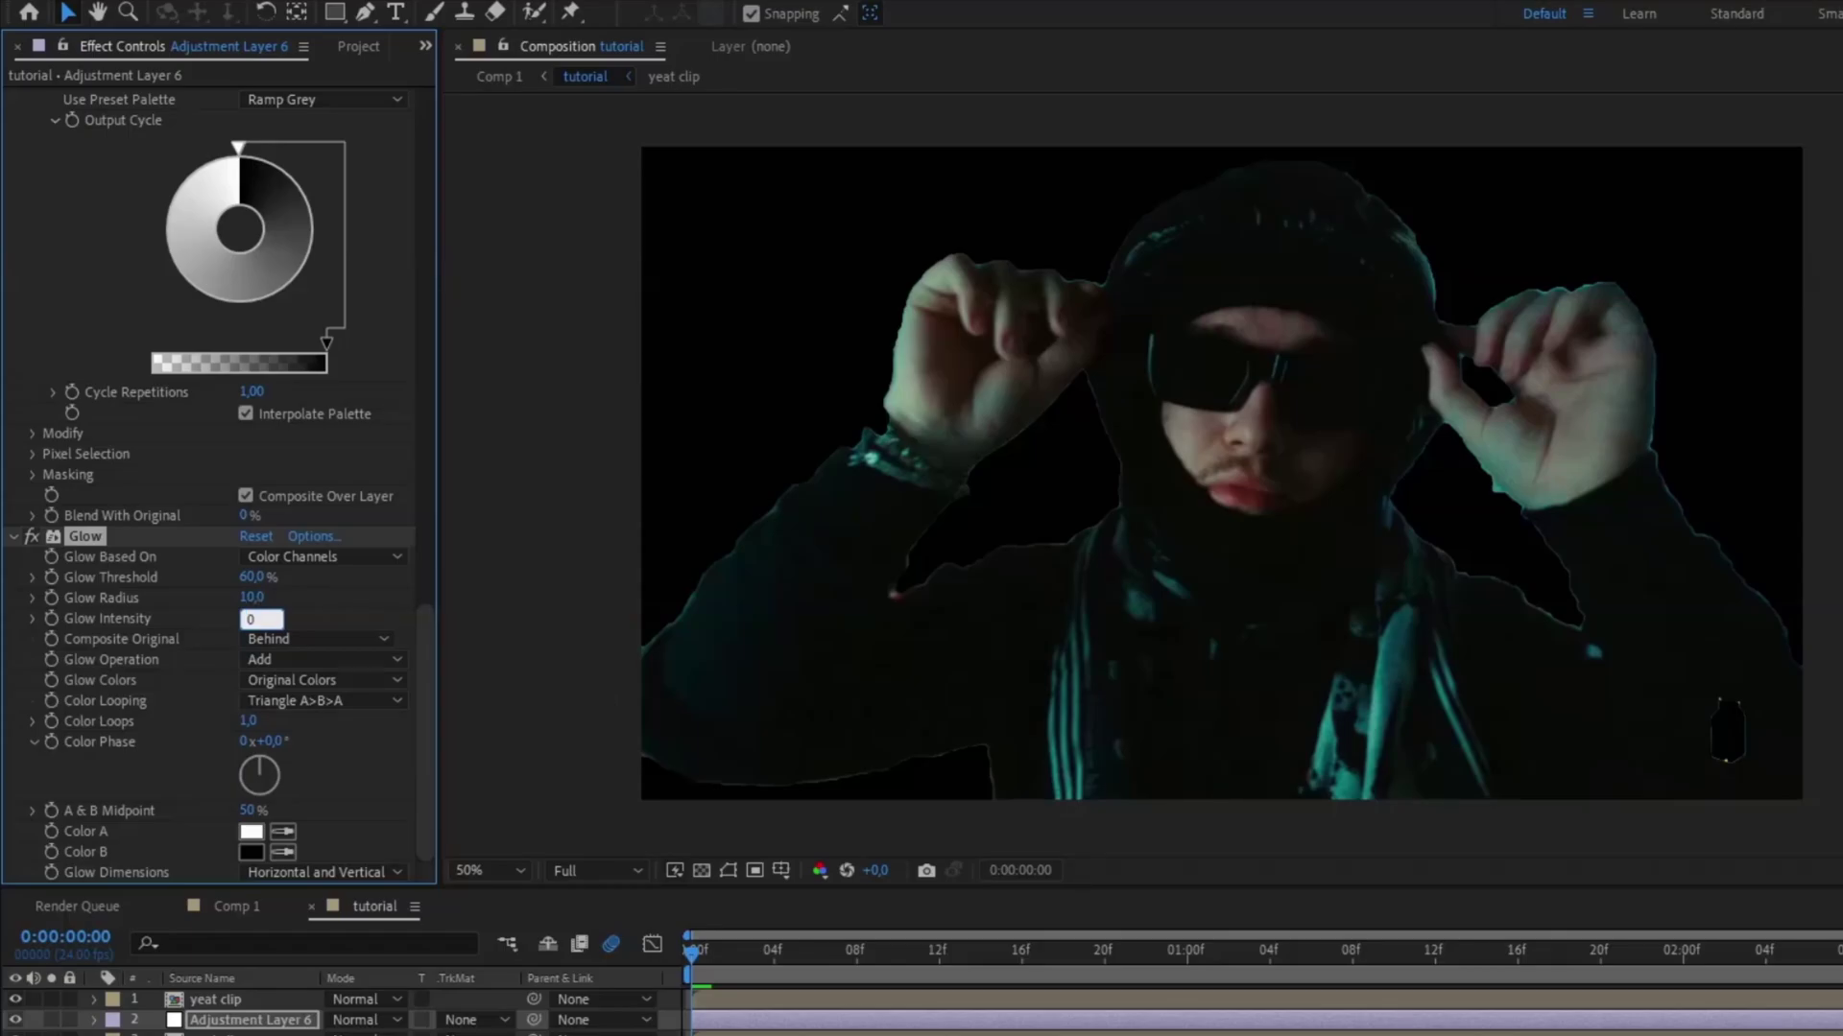
type("0.4")
key("Return")
key("ctrl+d")
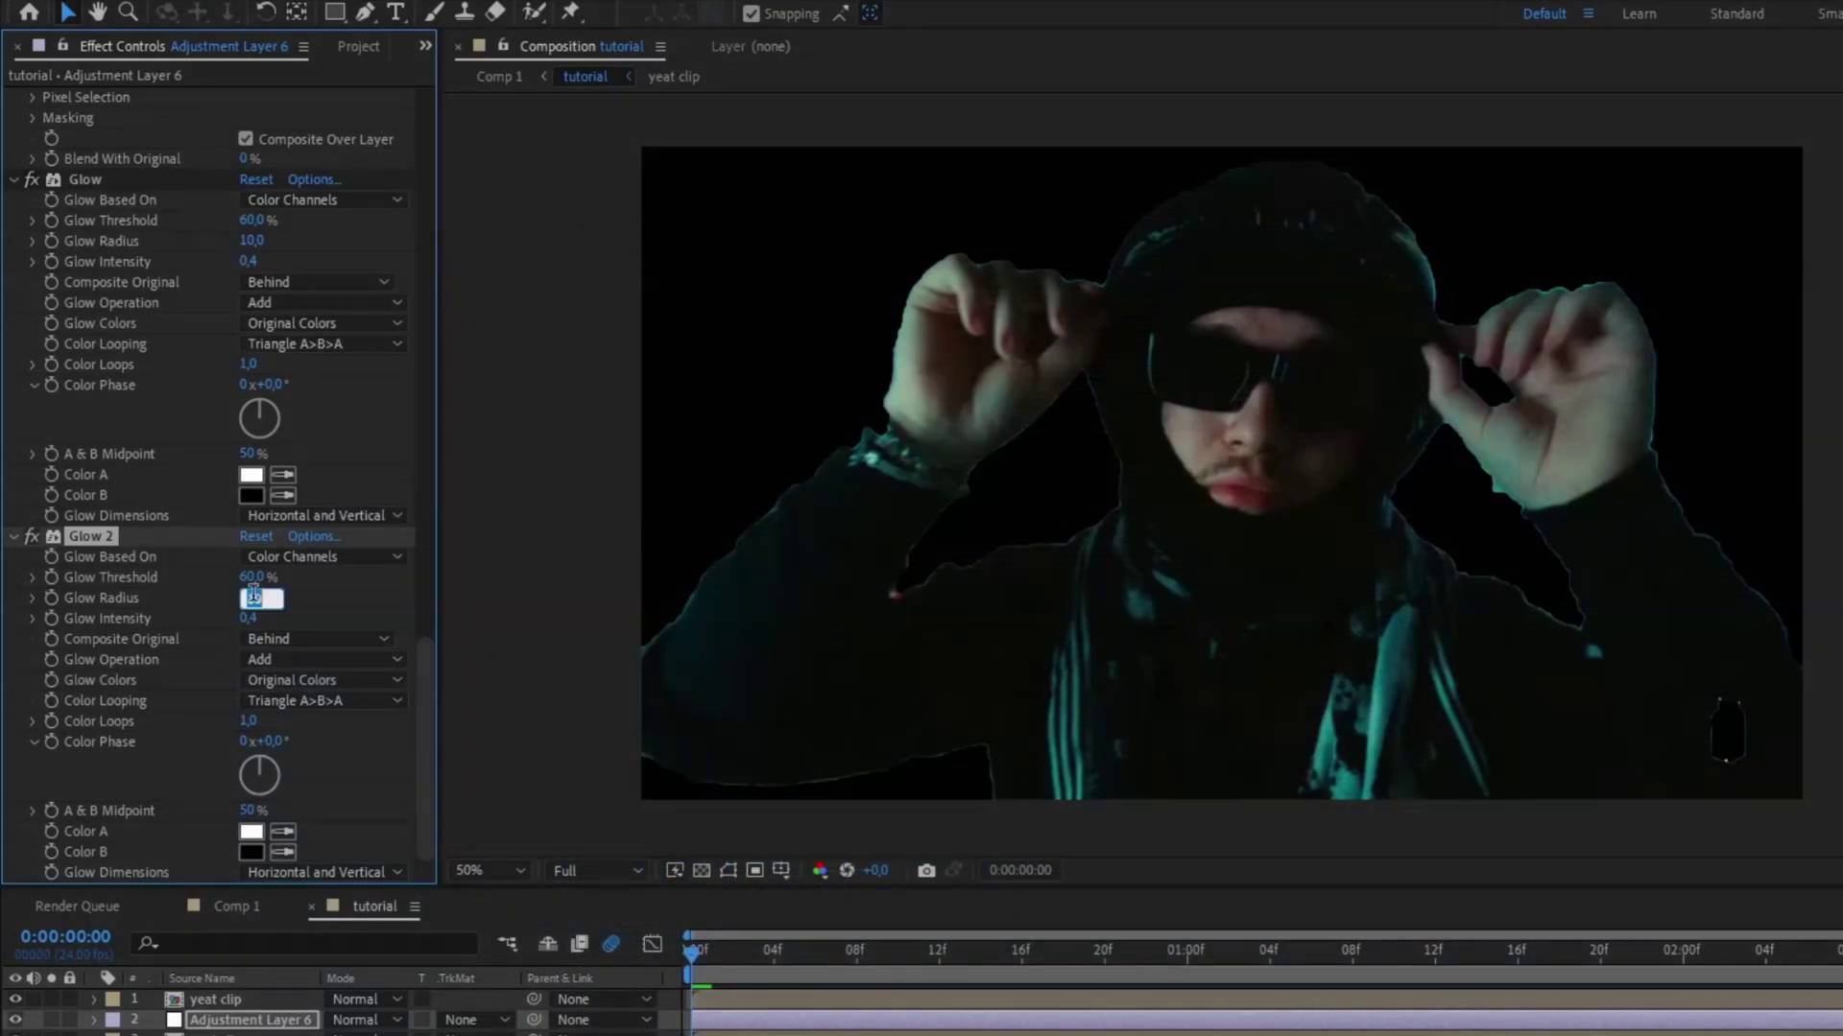
type("120")
key("Return")
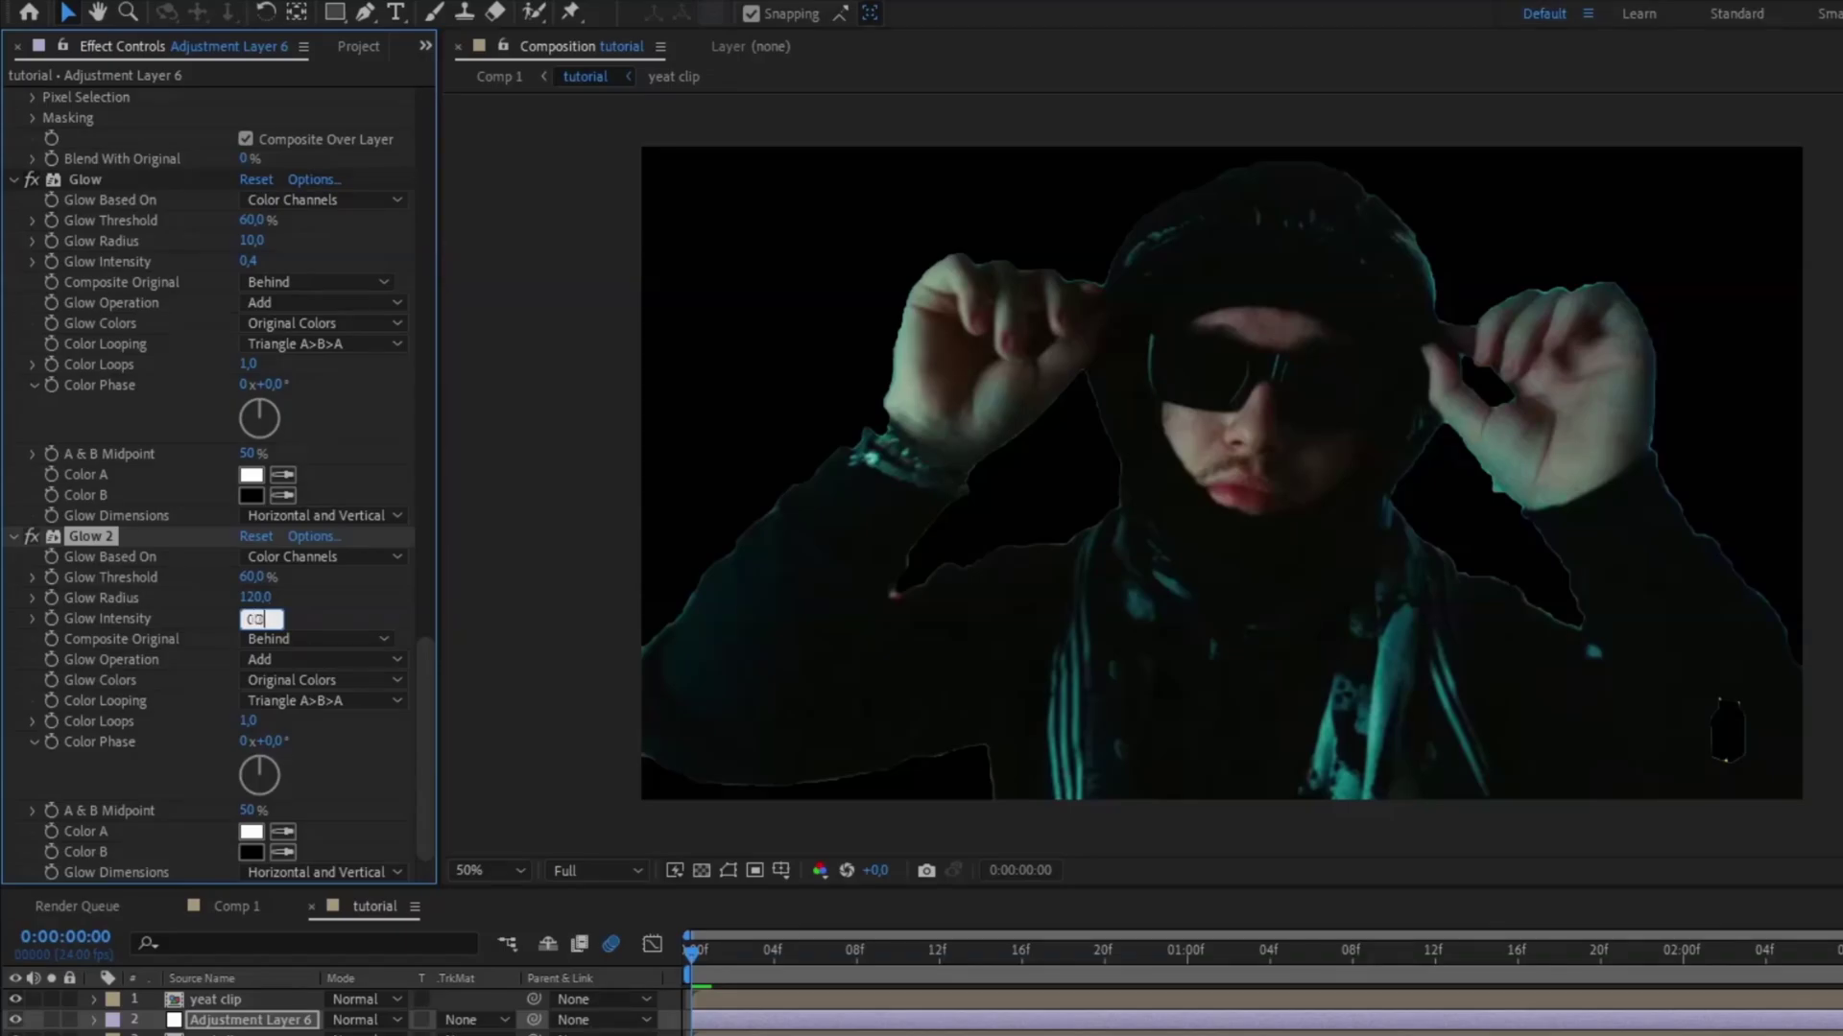
Step: Duplicate into Glow 3 with radius 458 and intensity 0.2, then preview the chrome blobs
key("ctrl+d")
left_click(254, 597)
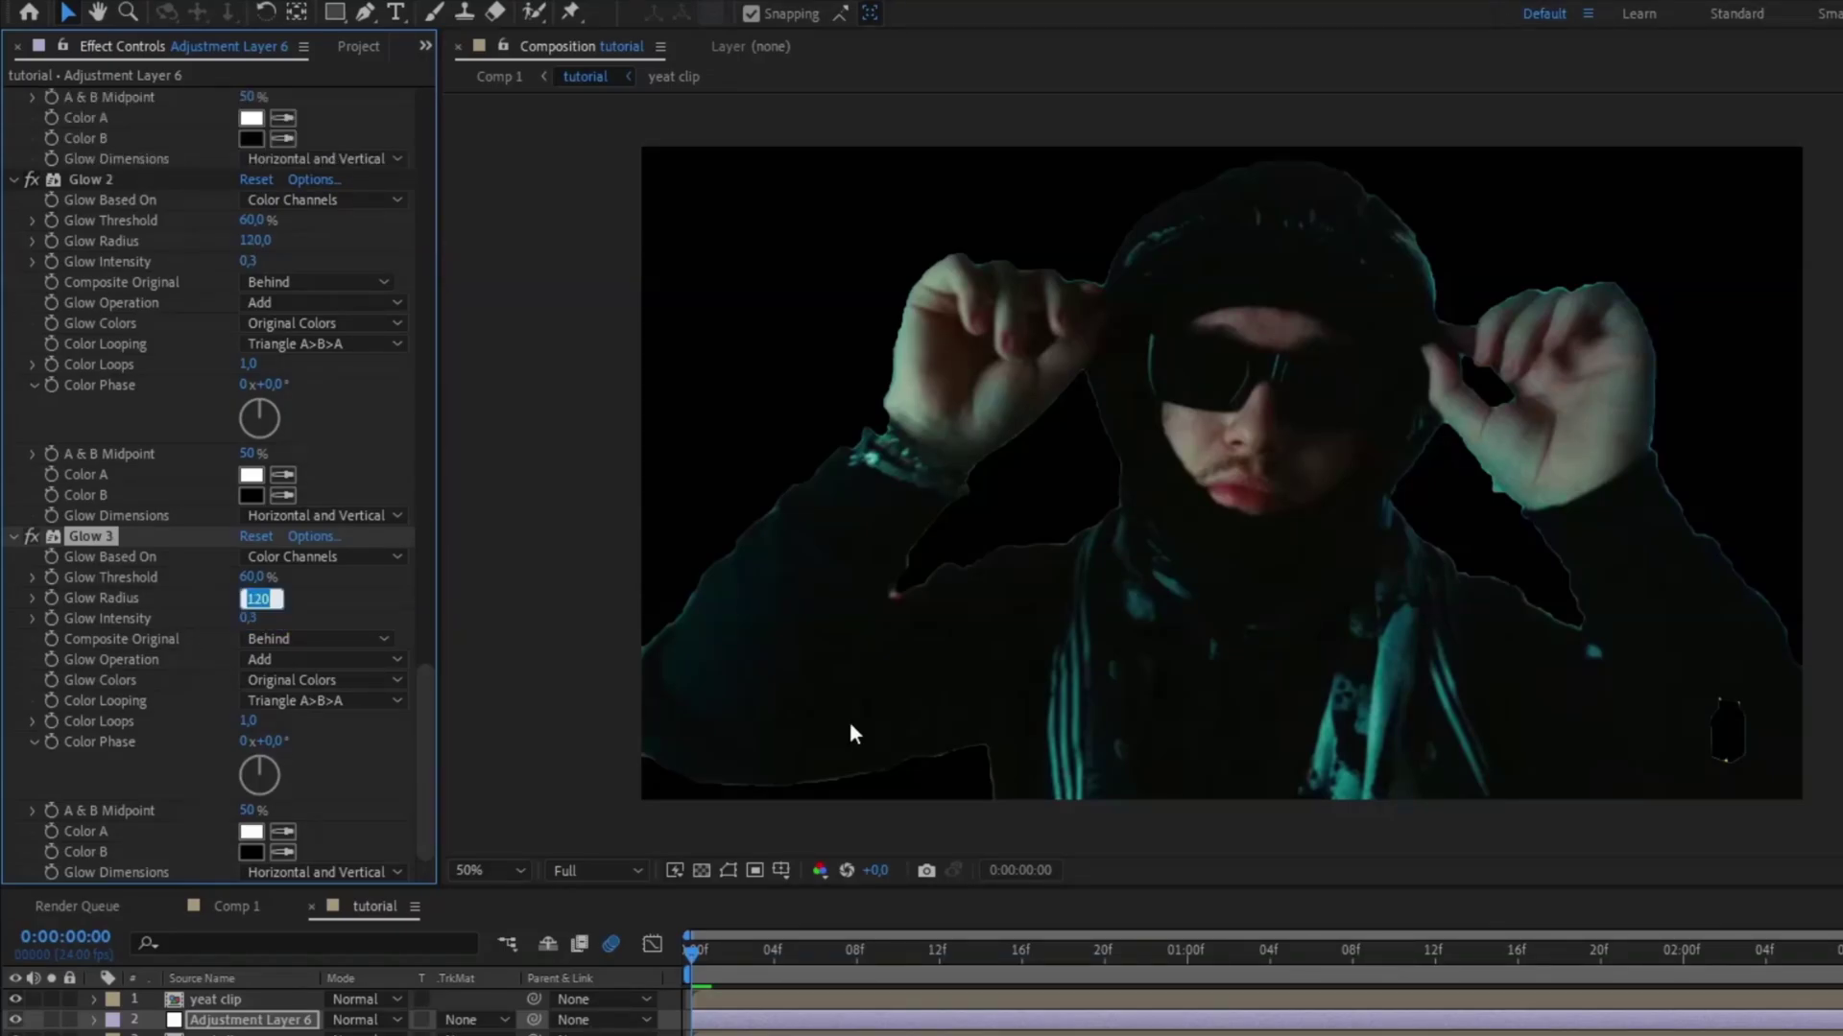
type("458")
key("Return")
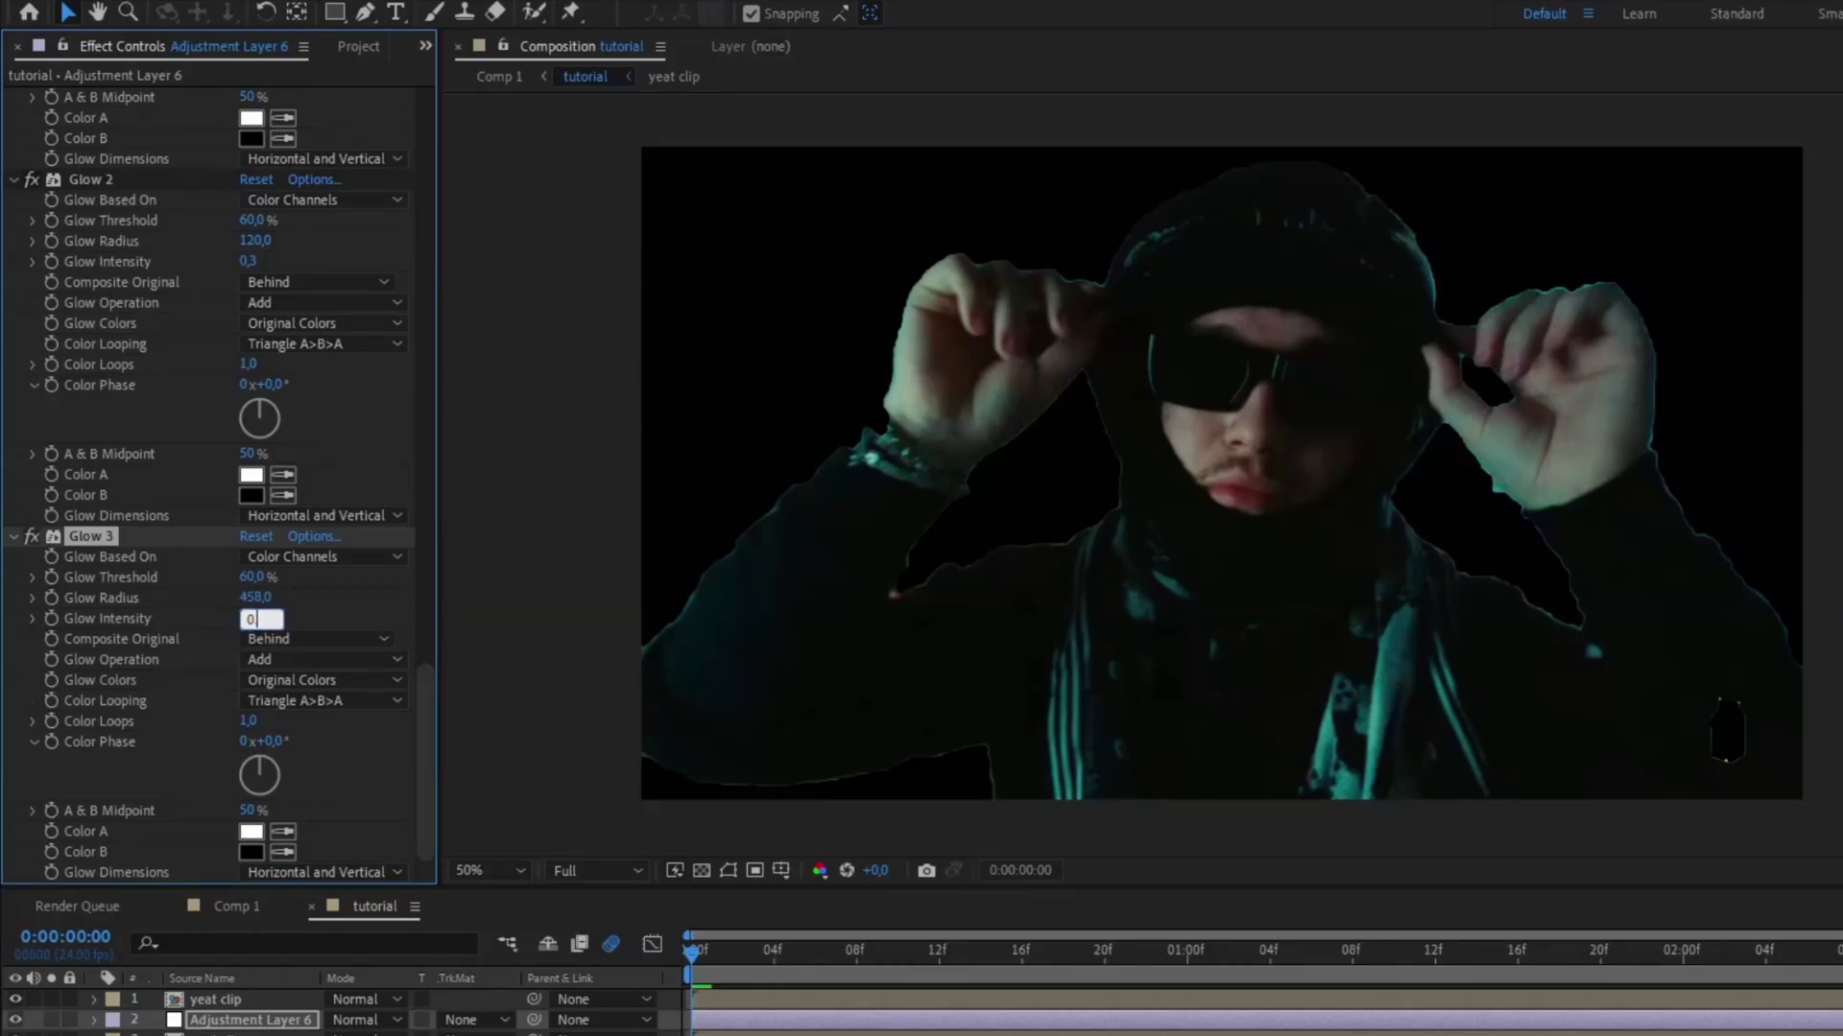
type("0.2")
key("Return")
left_click_drag(1228, 954, 1432, 975)
Step: Switch CC Blobbylize's Blobbiness Property from Lightness to Alpha for rounded liquid bubbles
left_click_drag(426, 735, 441, 344)
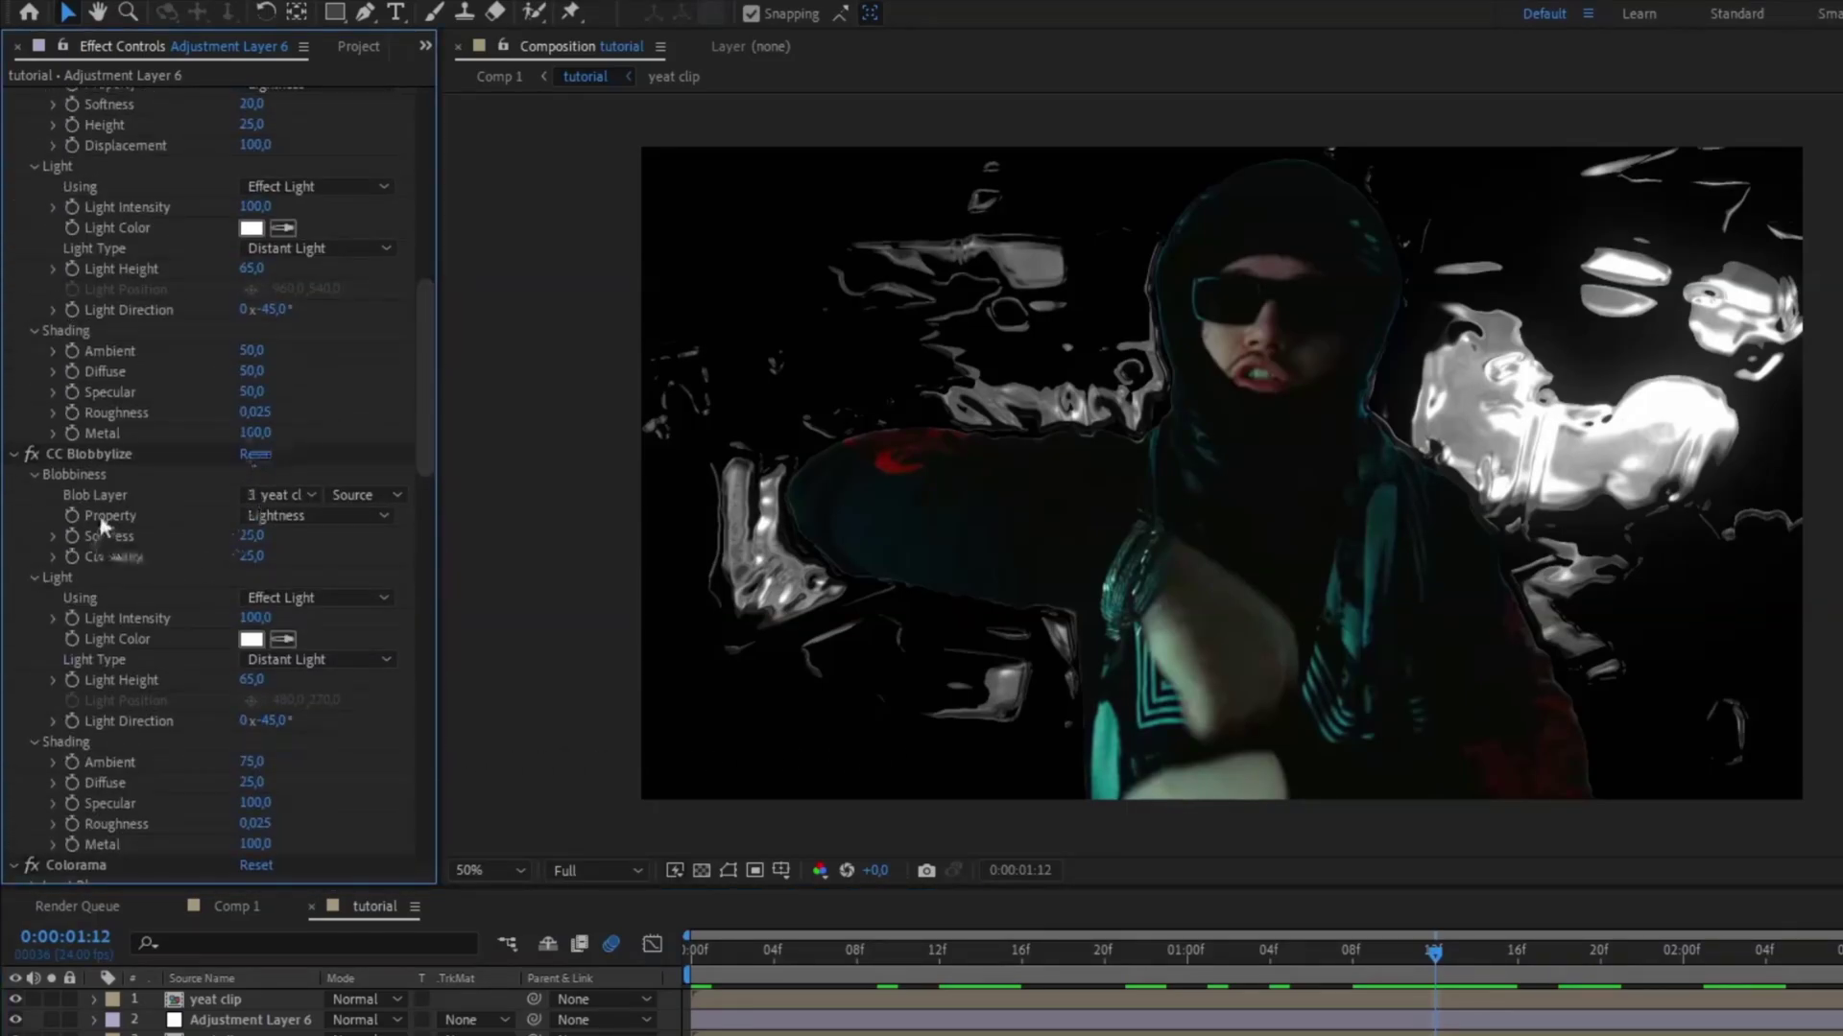
left_click(297, 516)
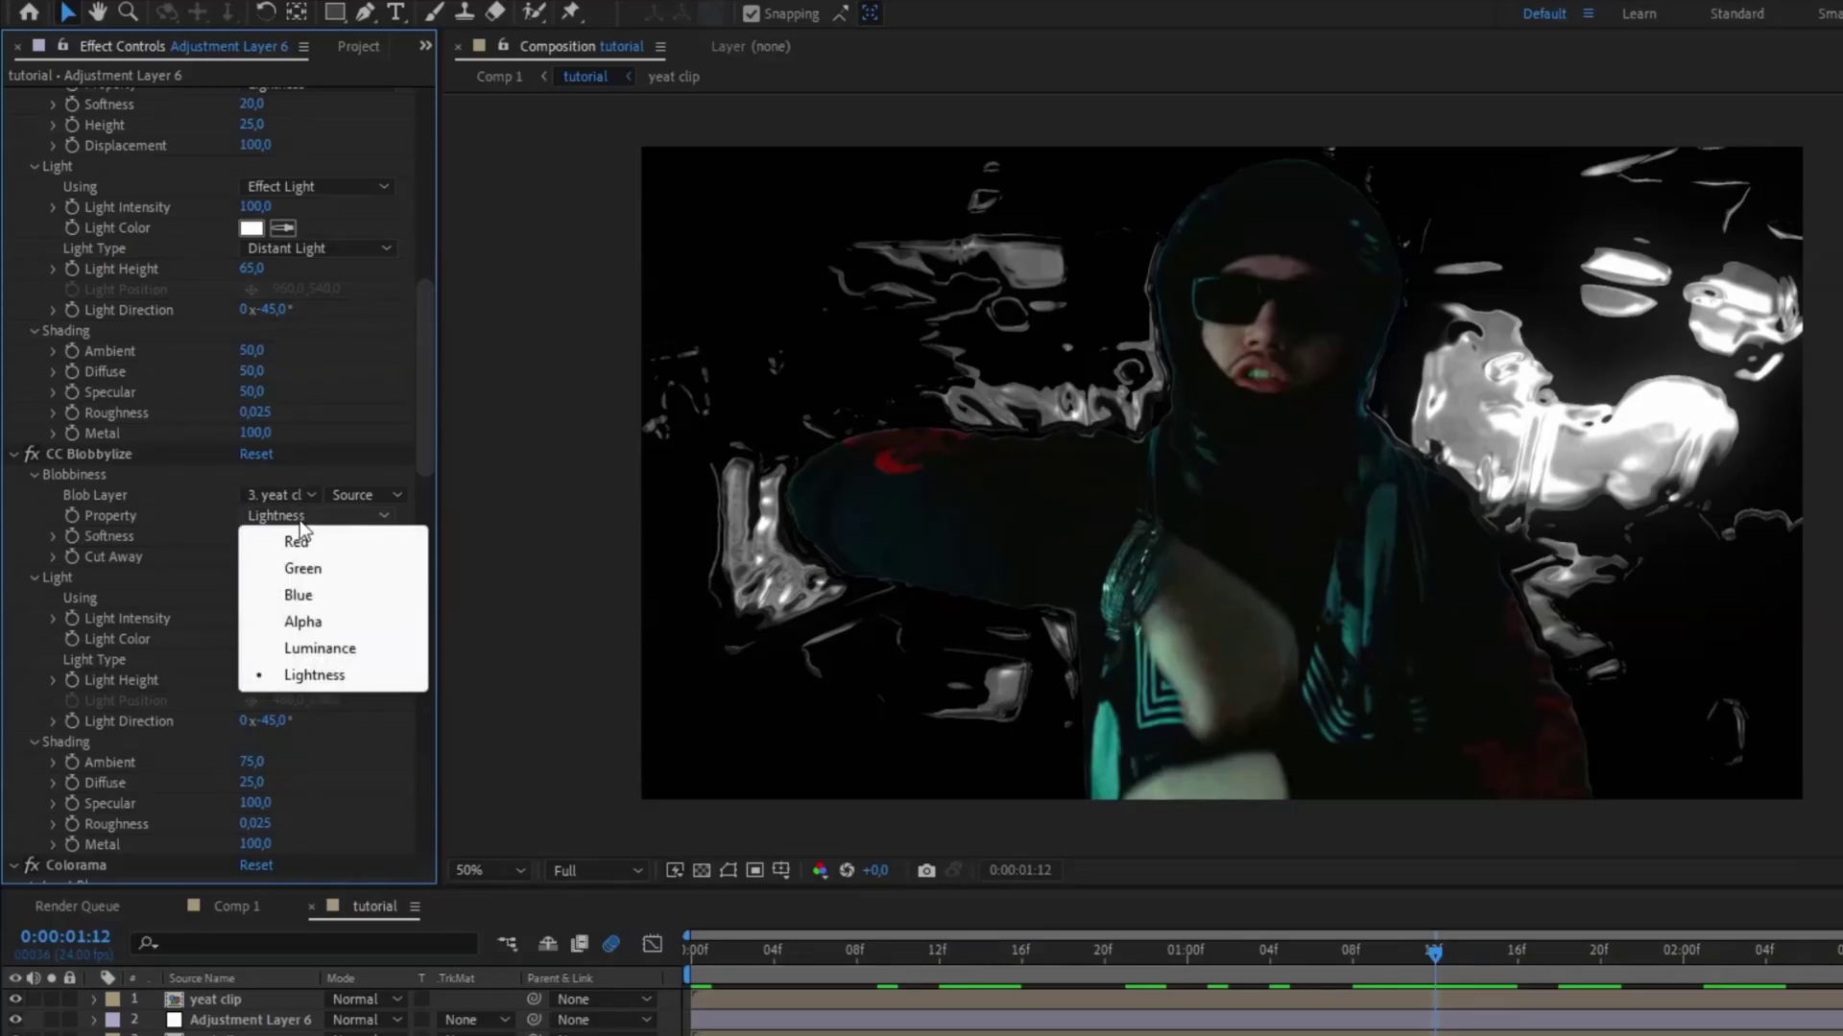
left_click(314, 622)
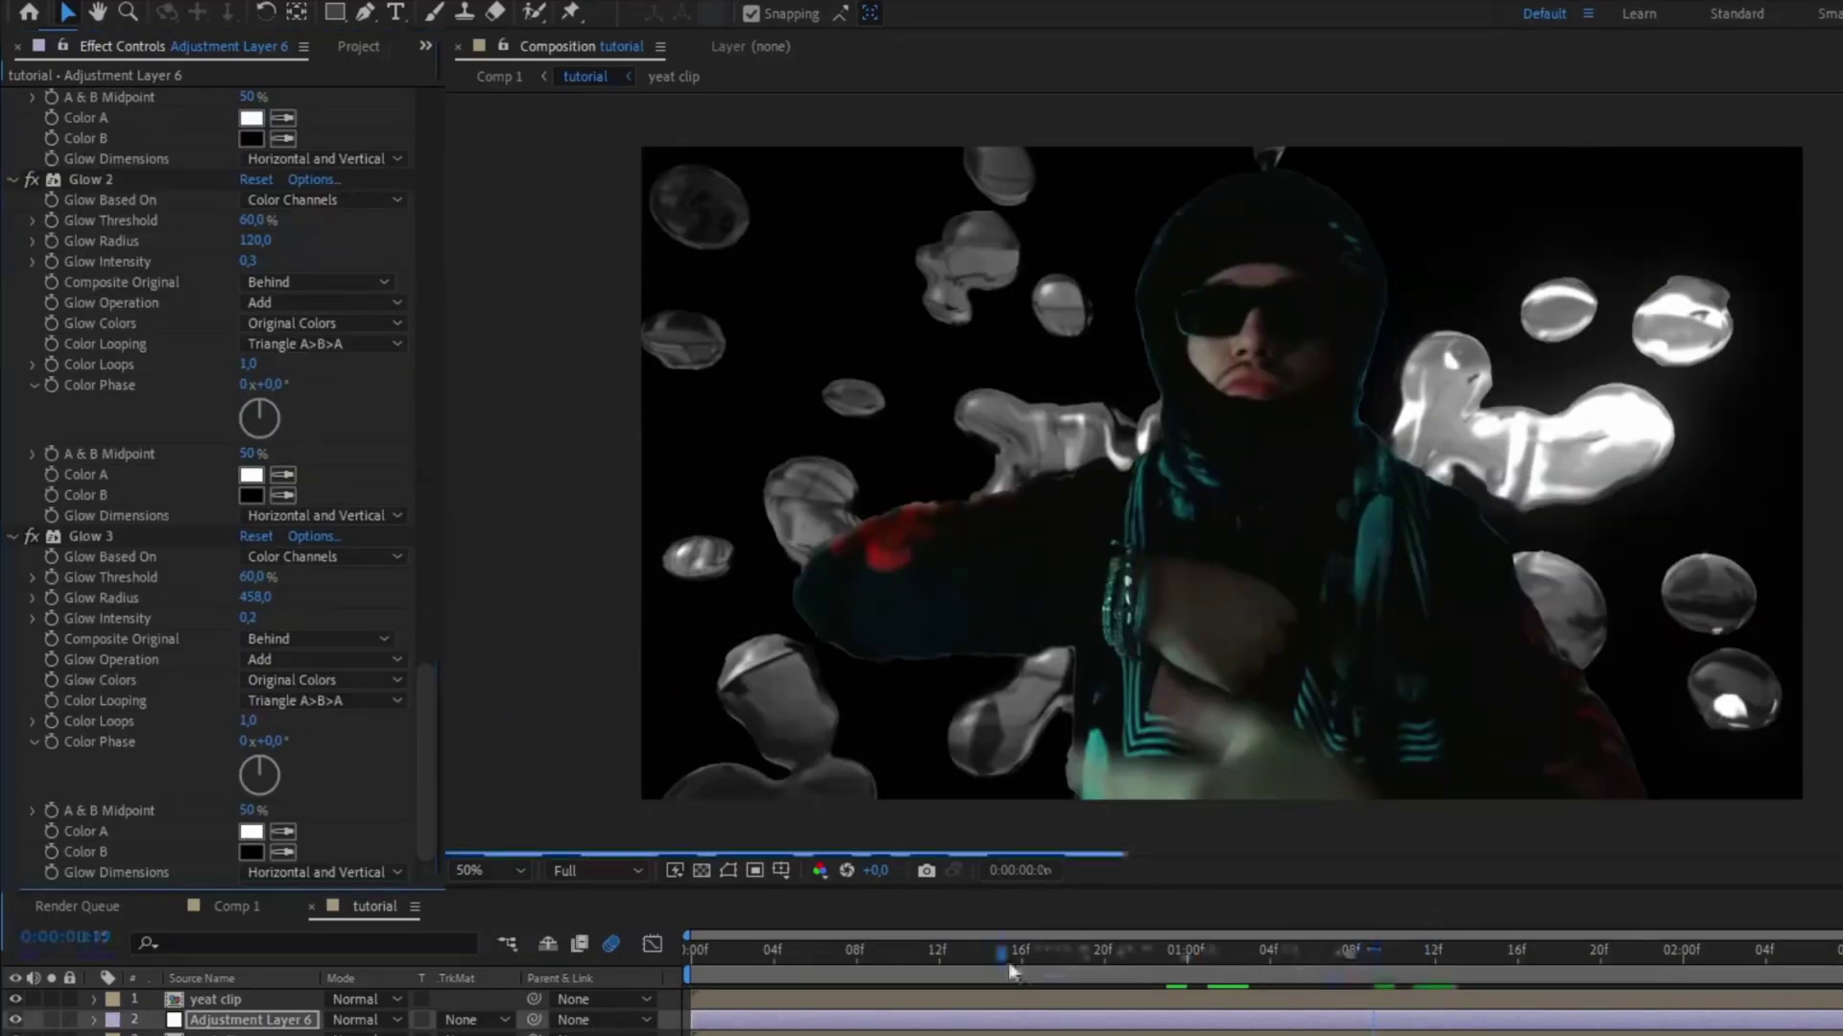
key("Home")
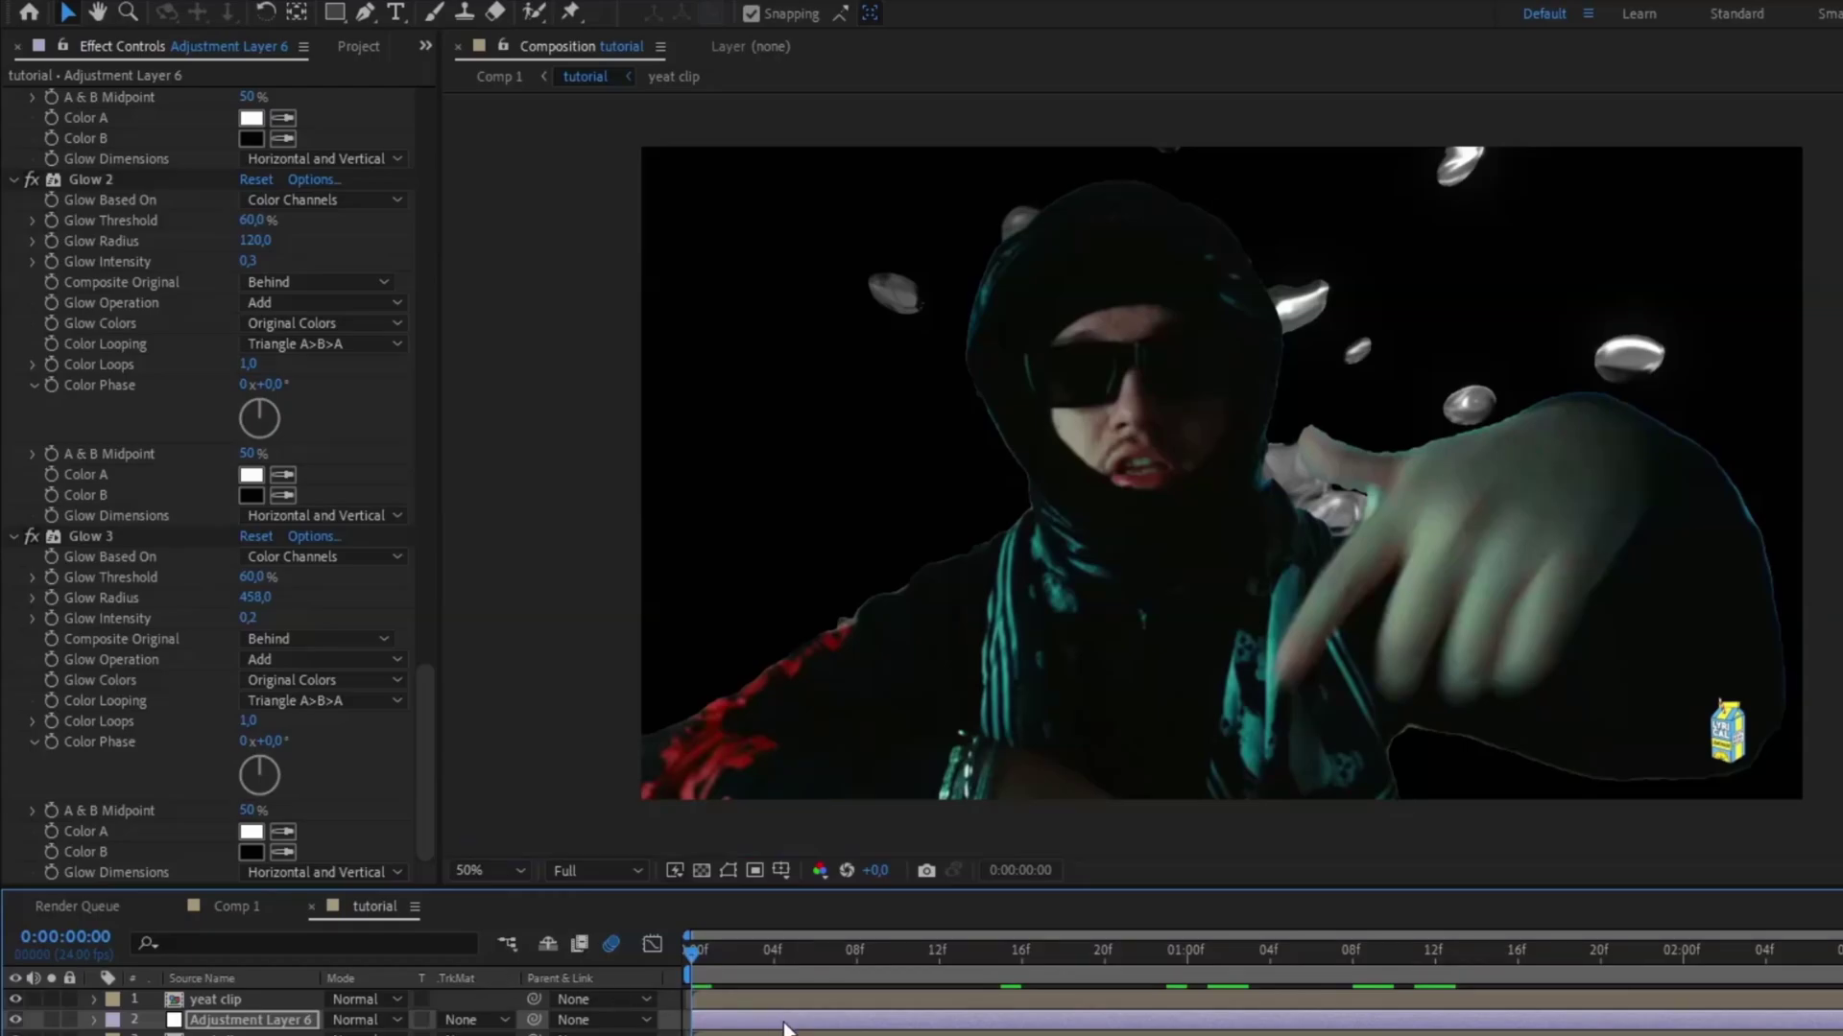
key("ctrl+space")
Step: Add 4-Color Gradient and change its third colour to blue
type("4")
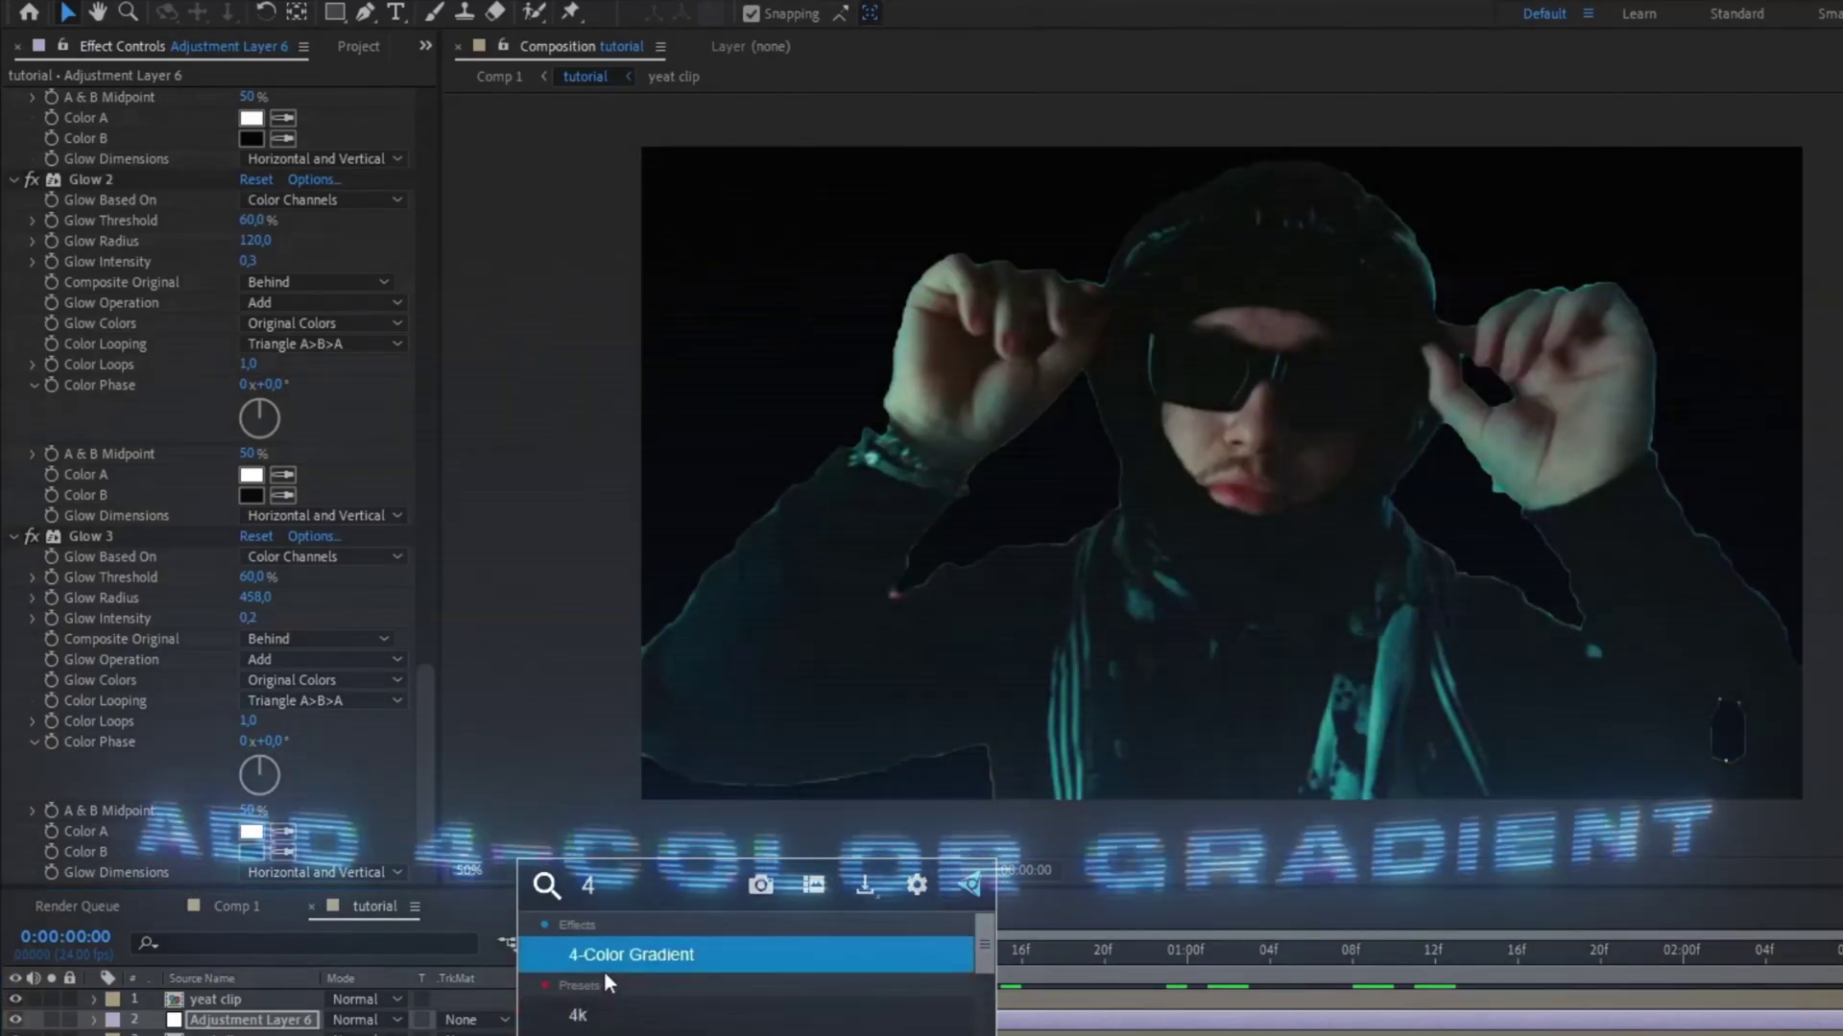
key("Return")
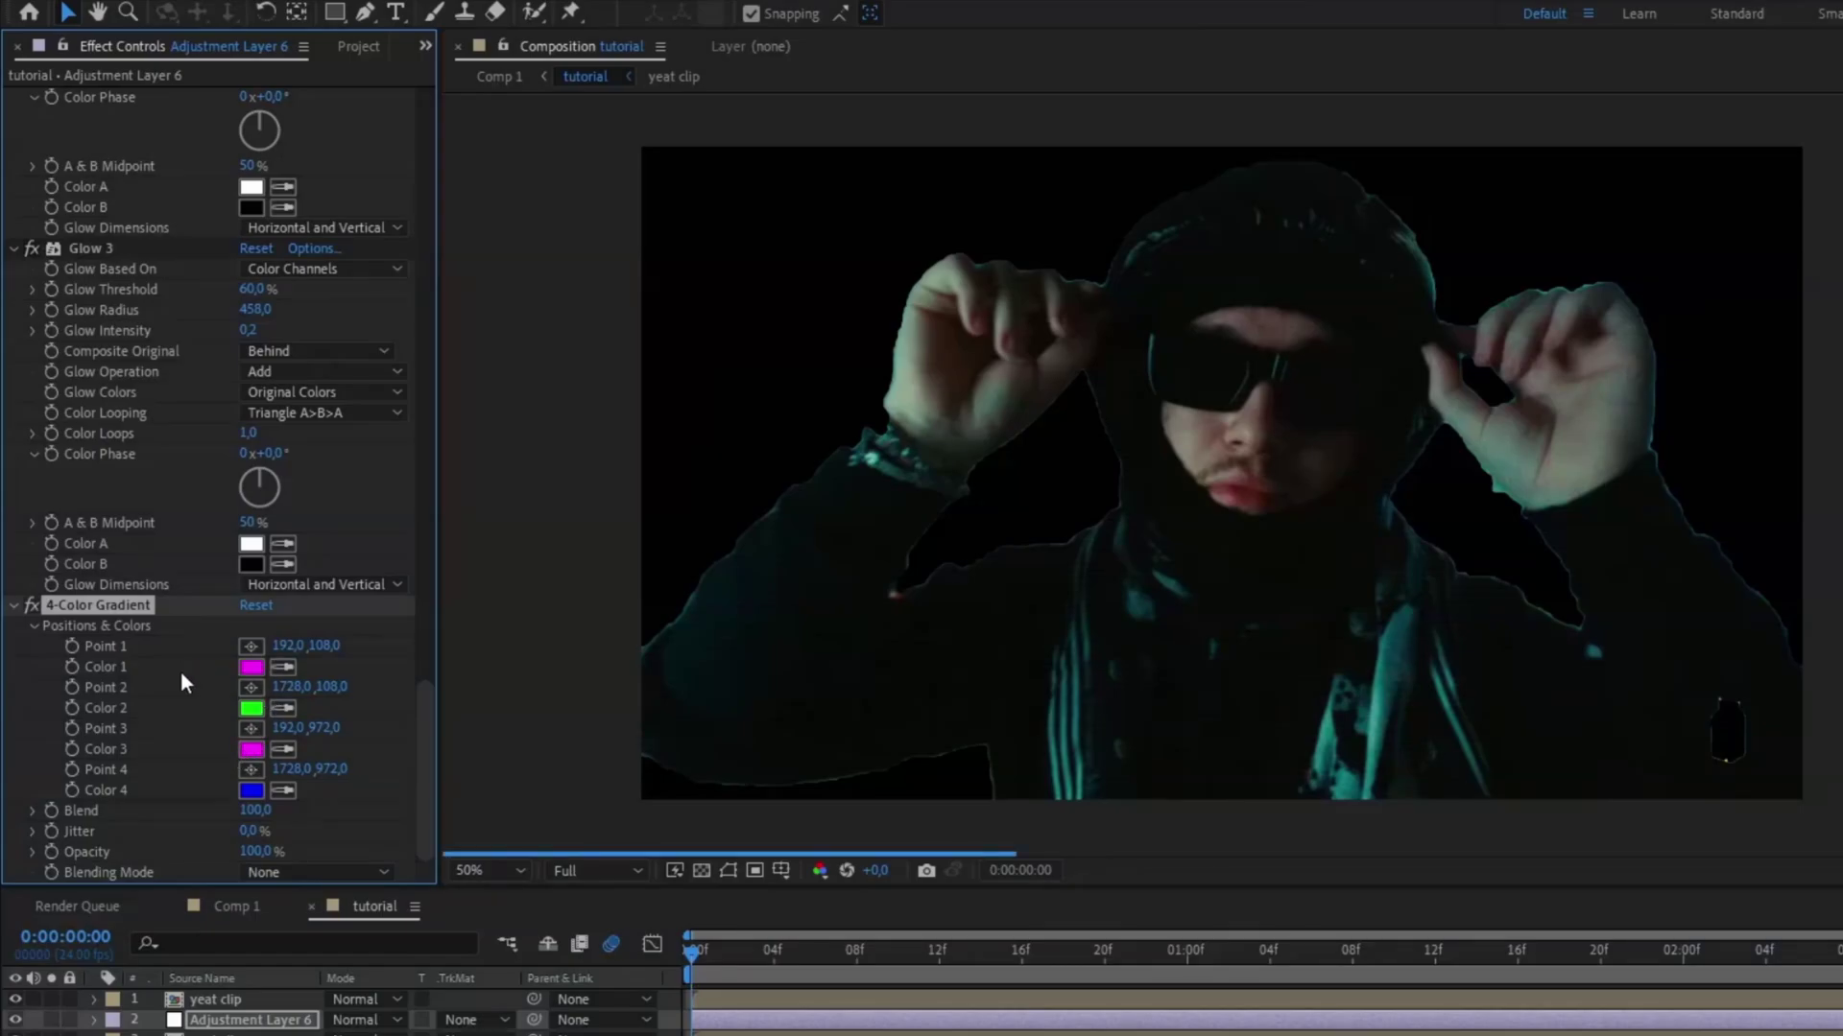
left_click(251, 749)
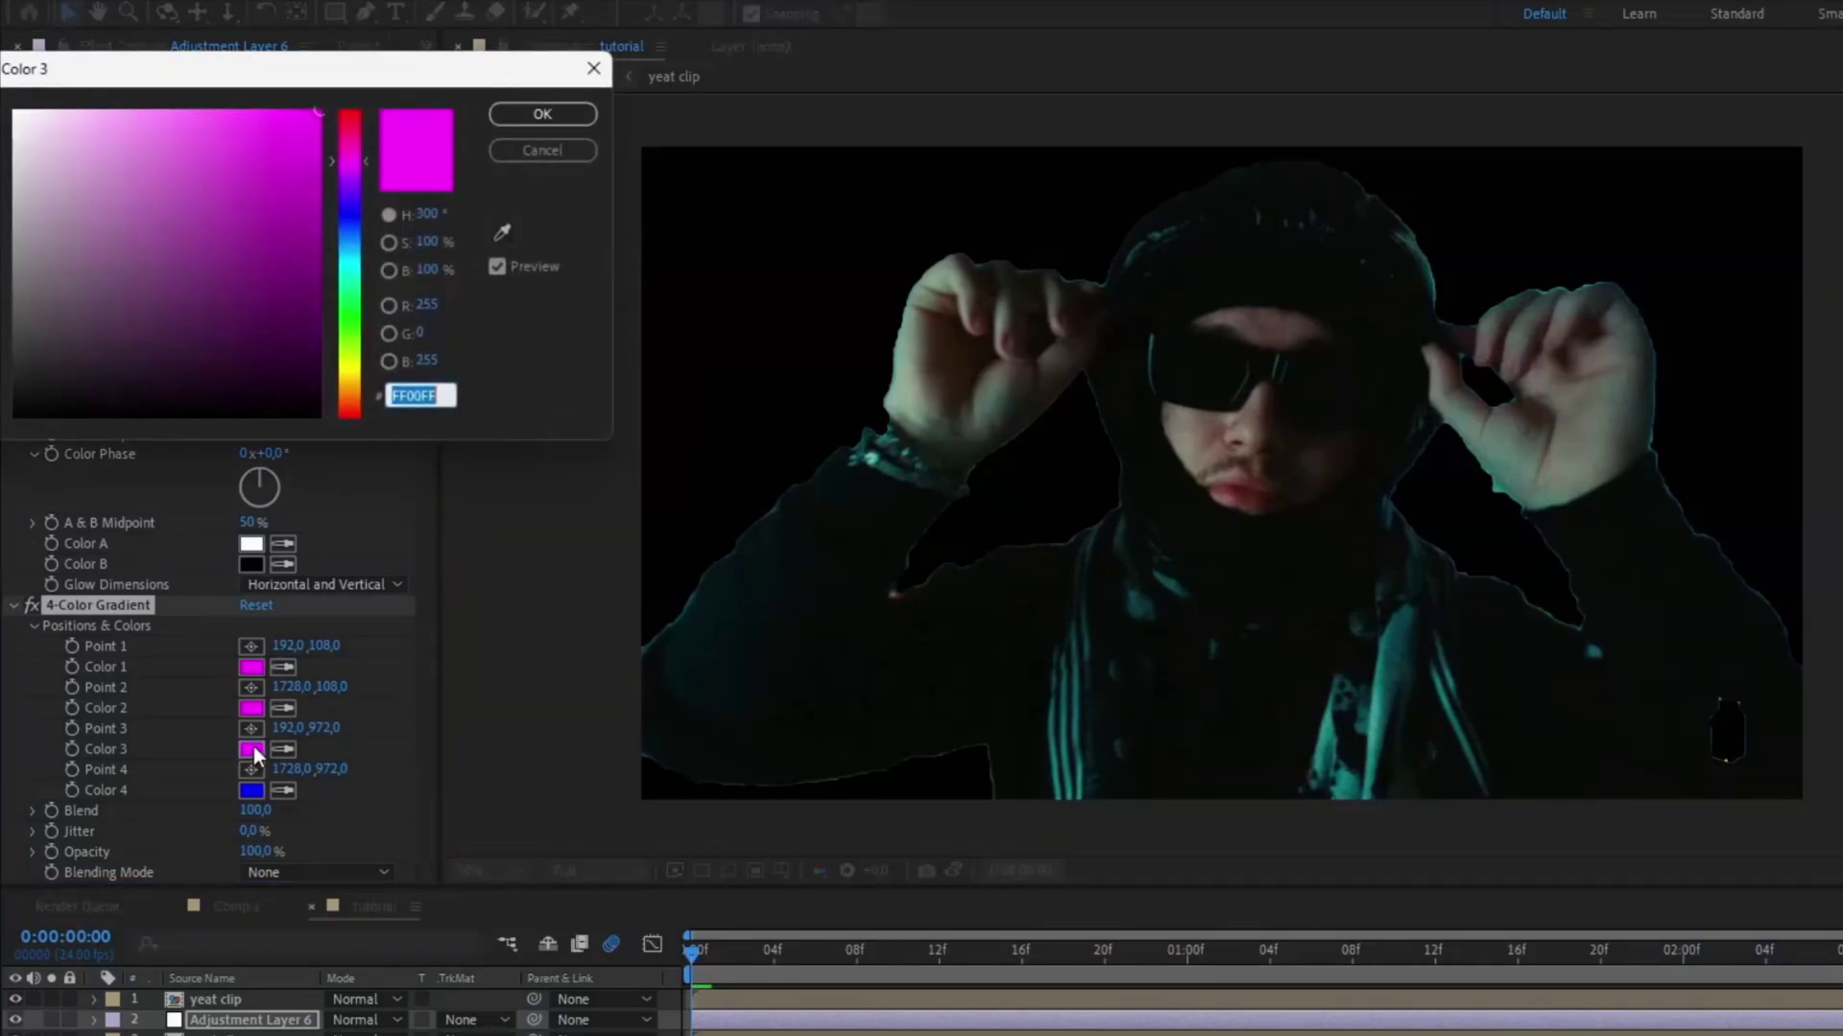
left_click(345, 242)
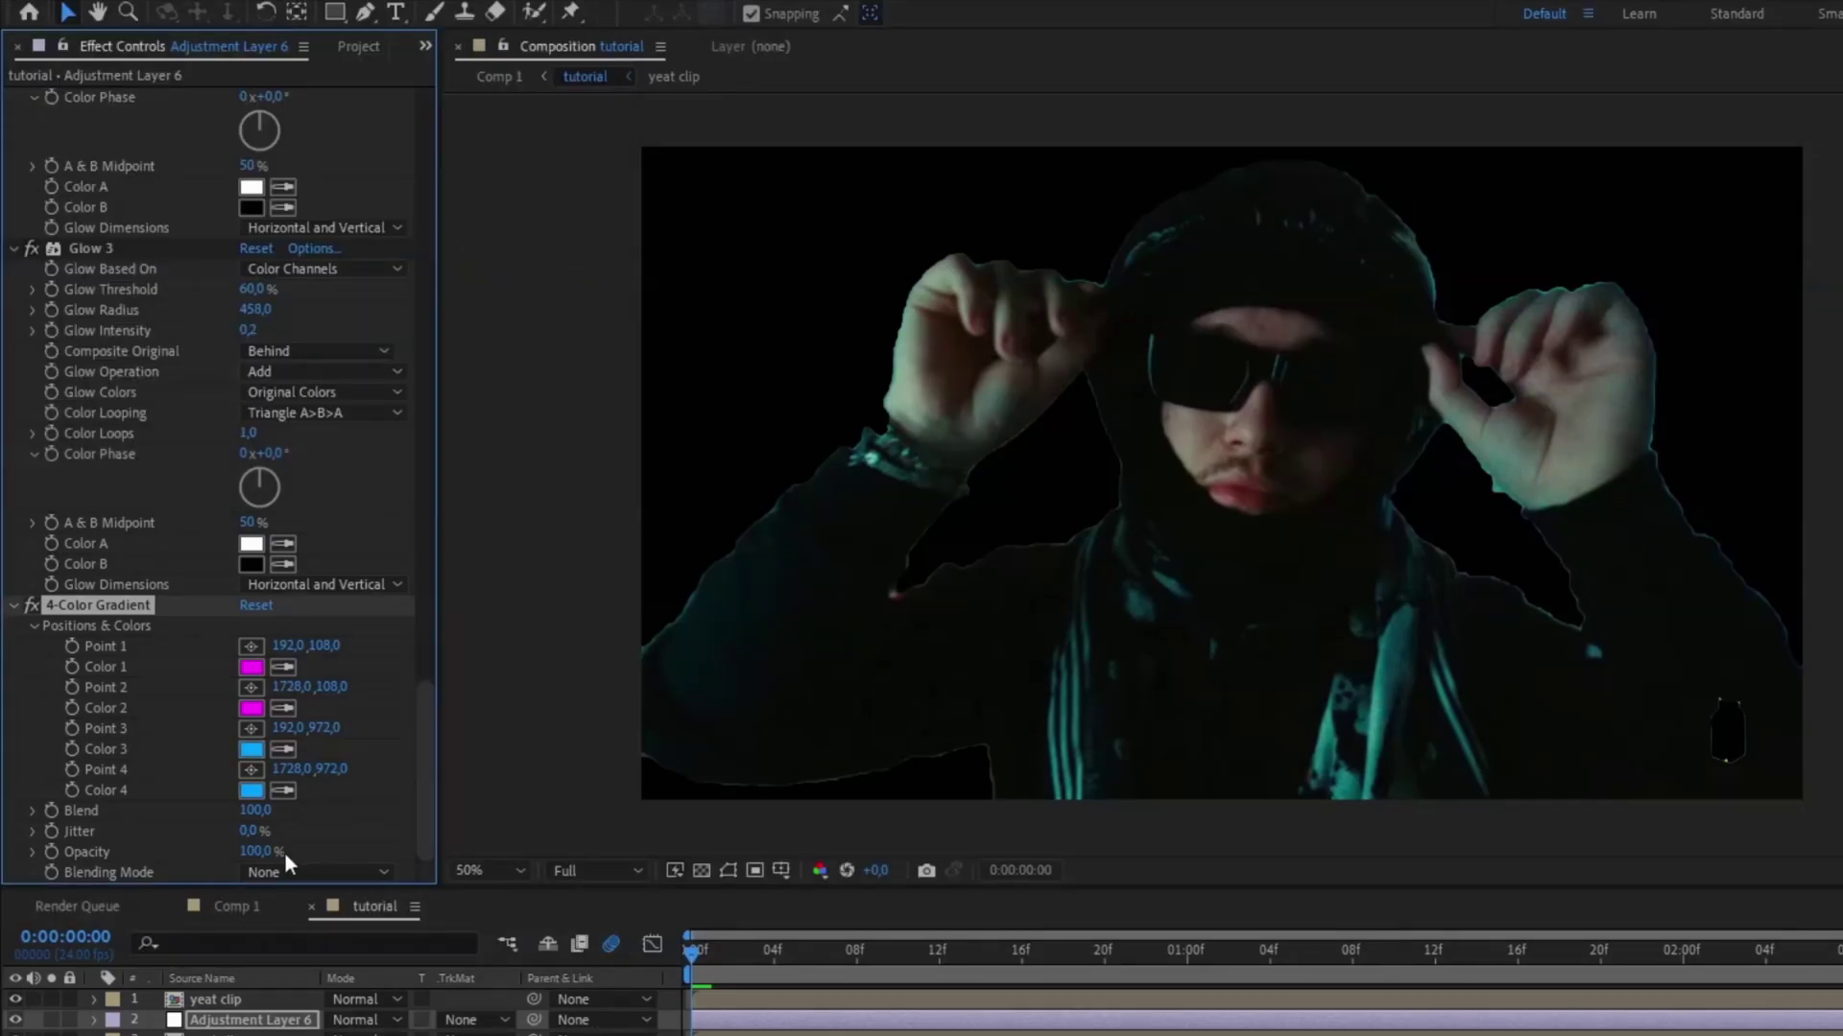
Step: Set the gradient to 50% opacity in Add mode, keyframe two colours, and preview
left_click(274, 850)
type("10")
key("Return")
left_click(331, 868)
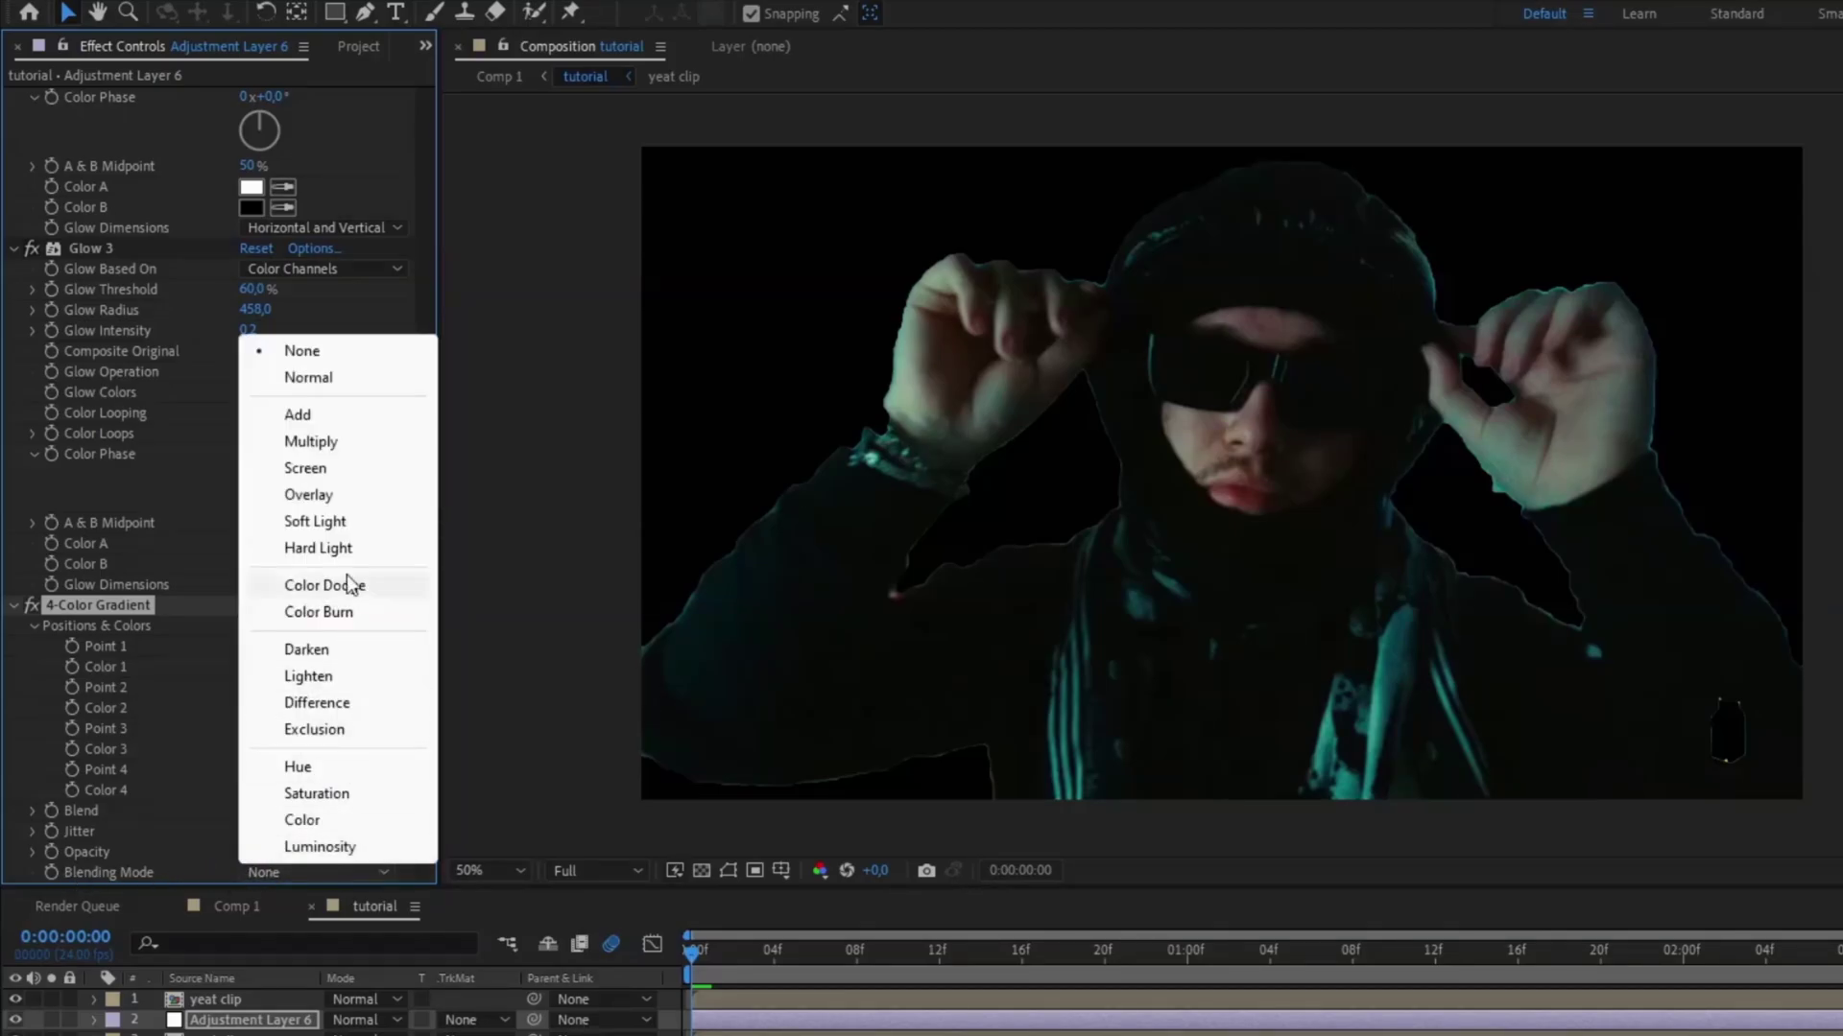
left_click(337, 414)
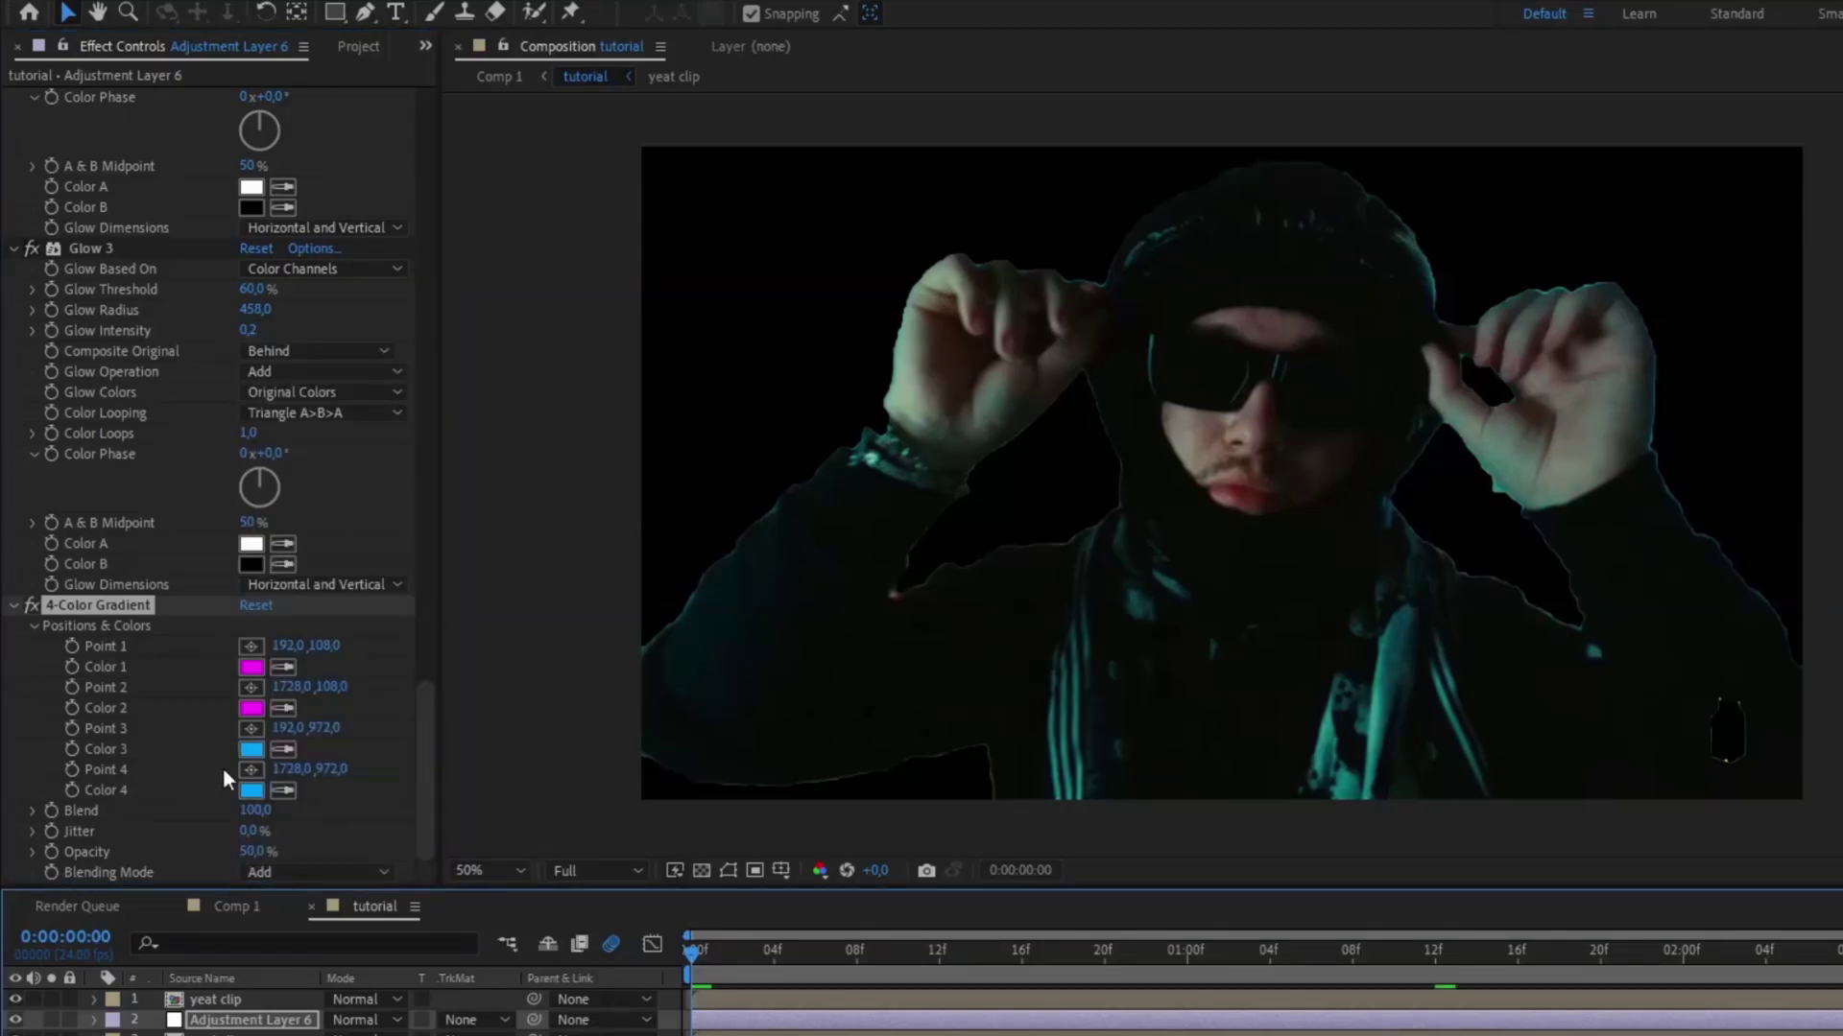
left_click(73, 789)
left_click(73, 749)
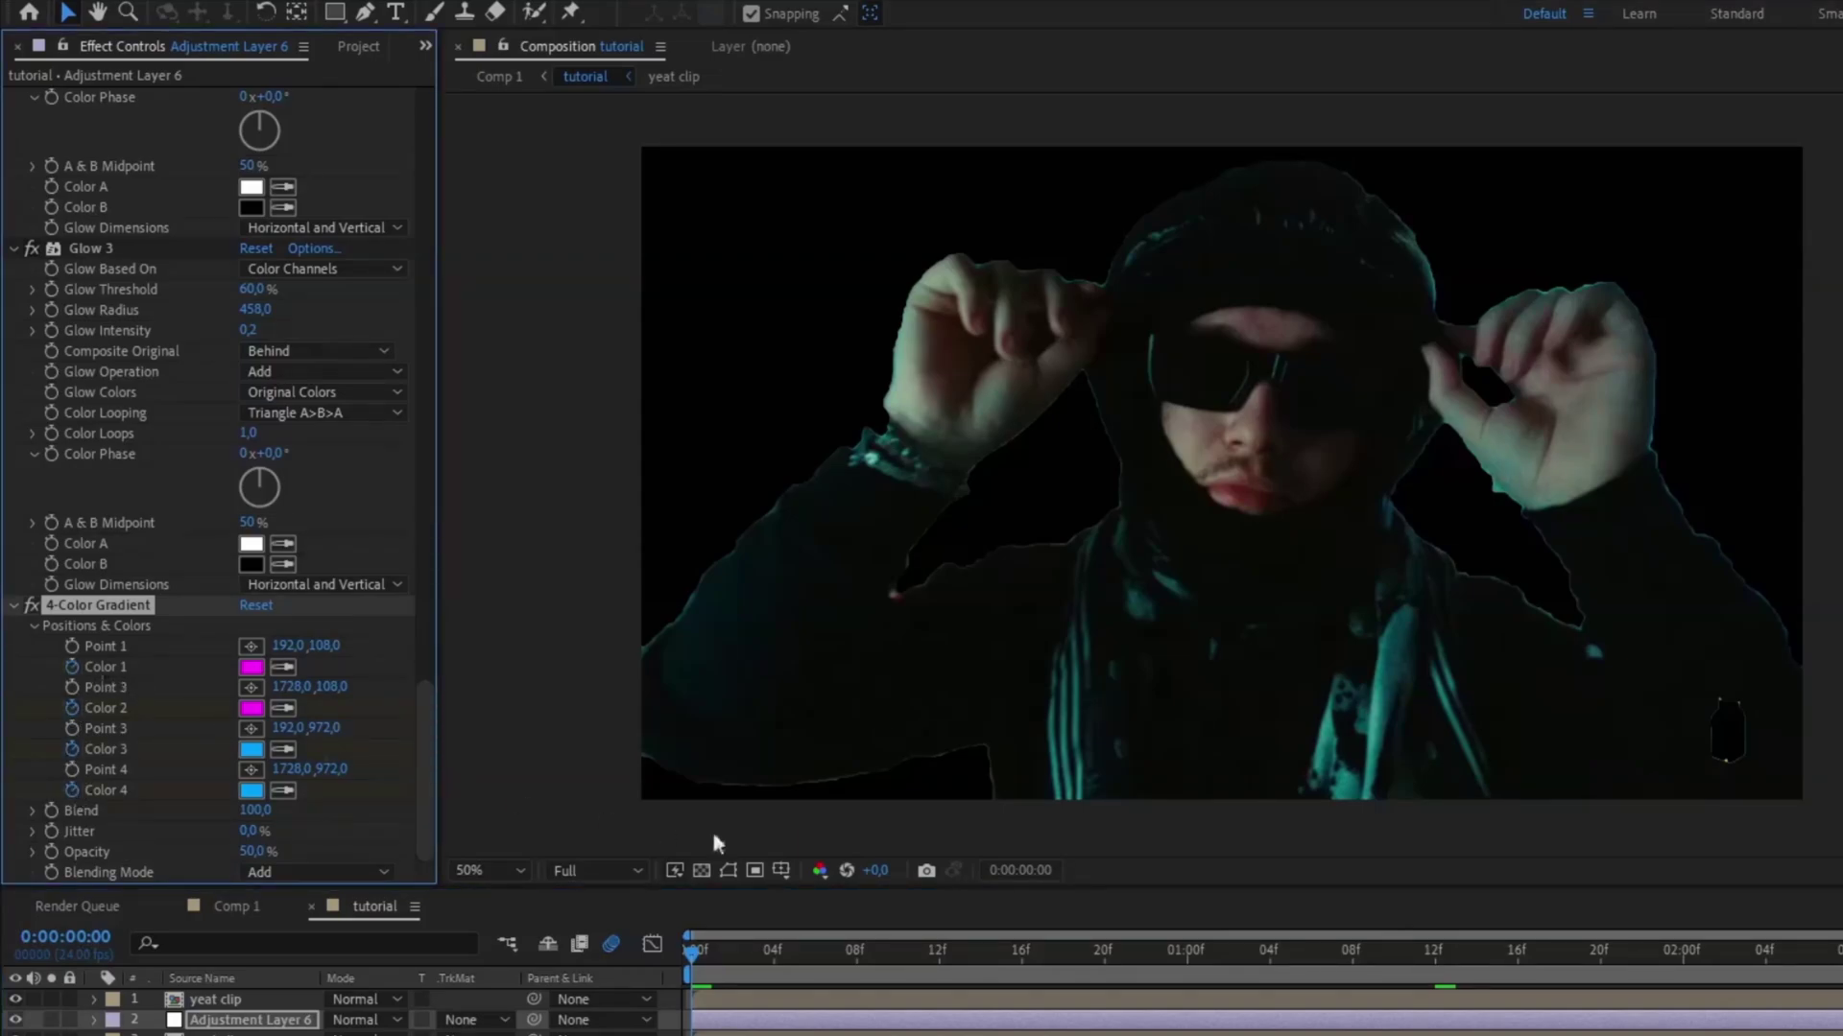
key("space")
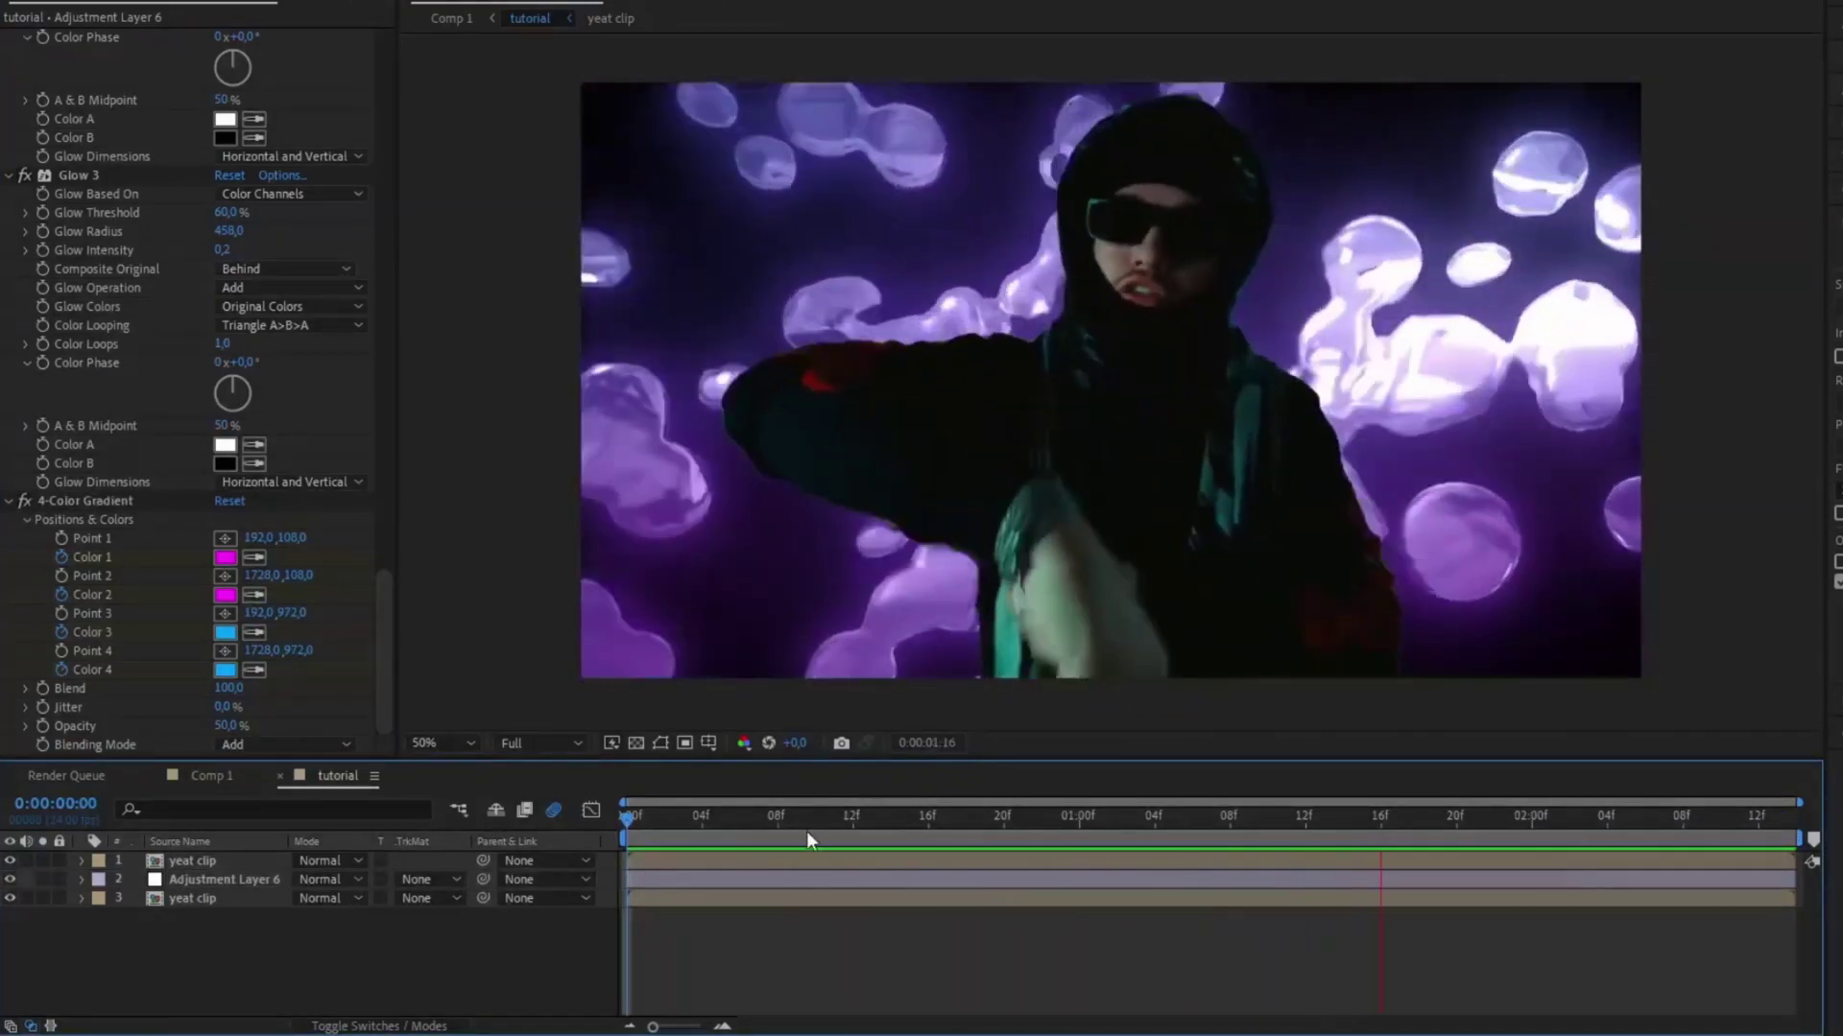
Step: Add an S-shaped Curves for contrast and set the explosion layer's mode to Screen
left_click_drag(856, 822, 367, 832)
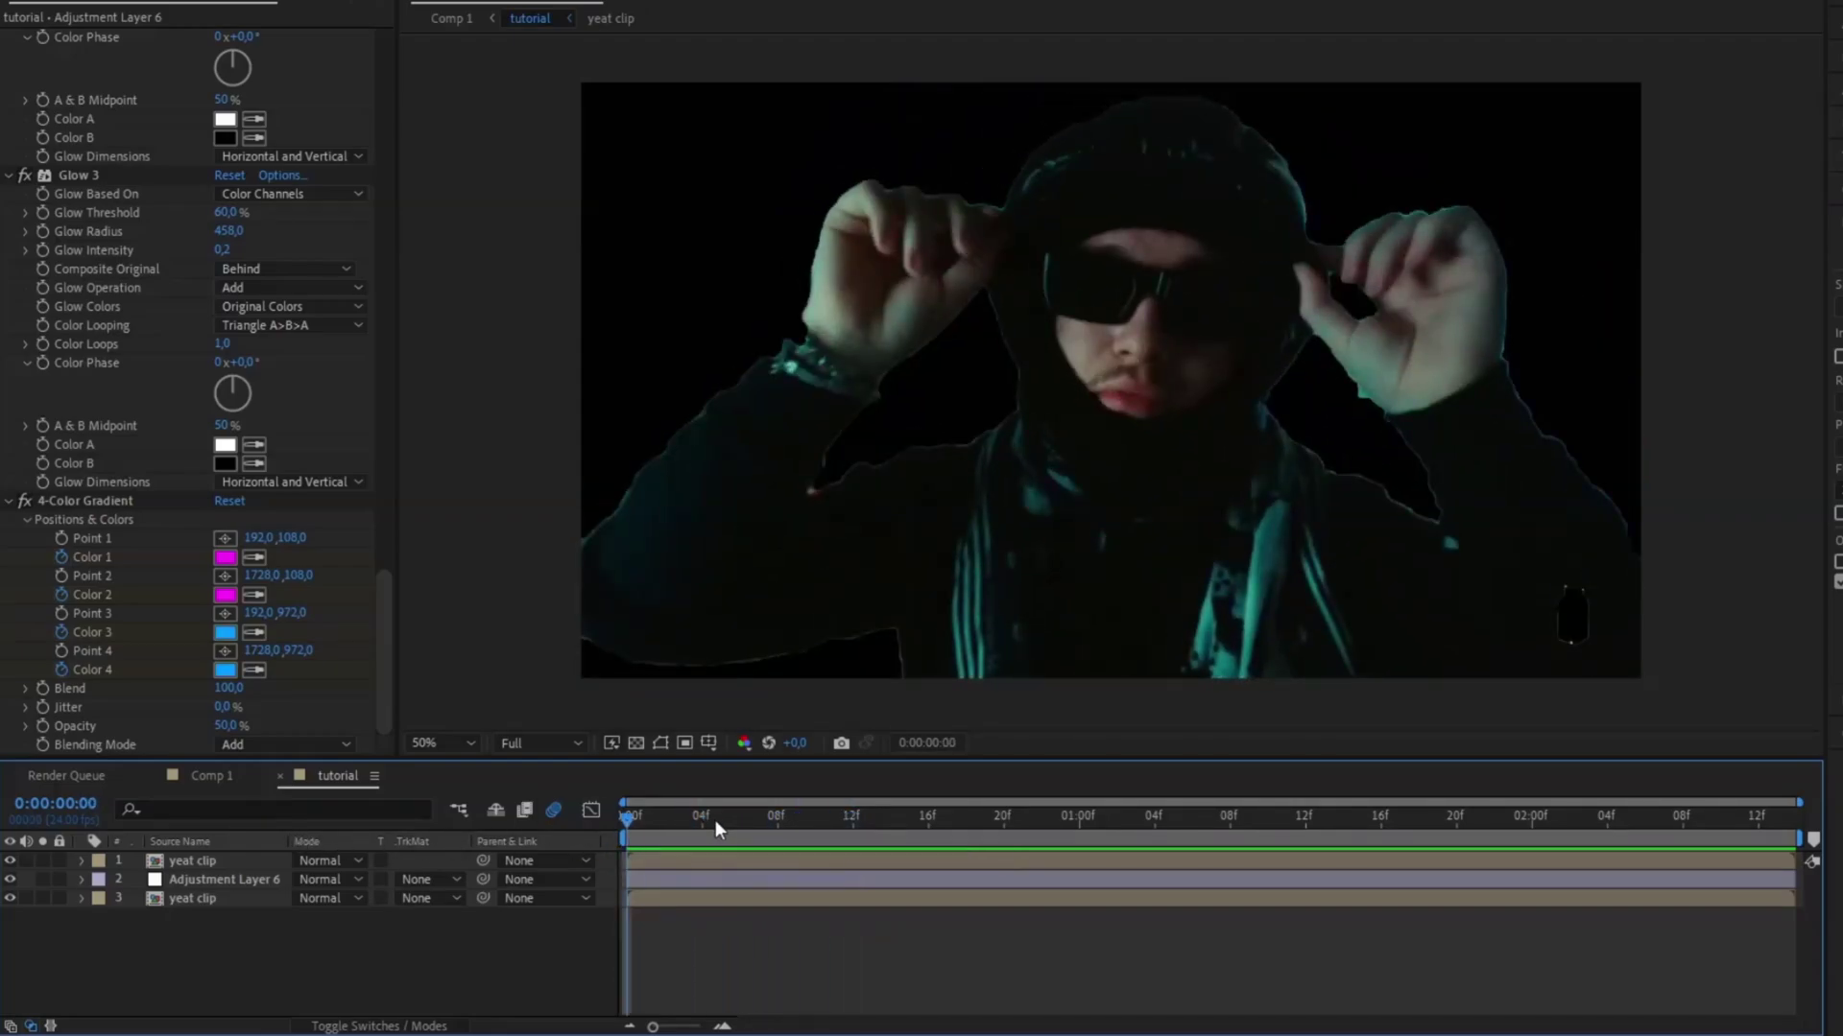
key("ctrl+space")
type("cu")
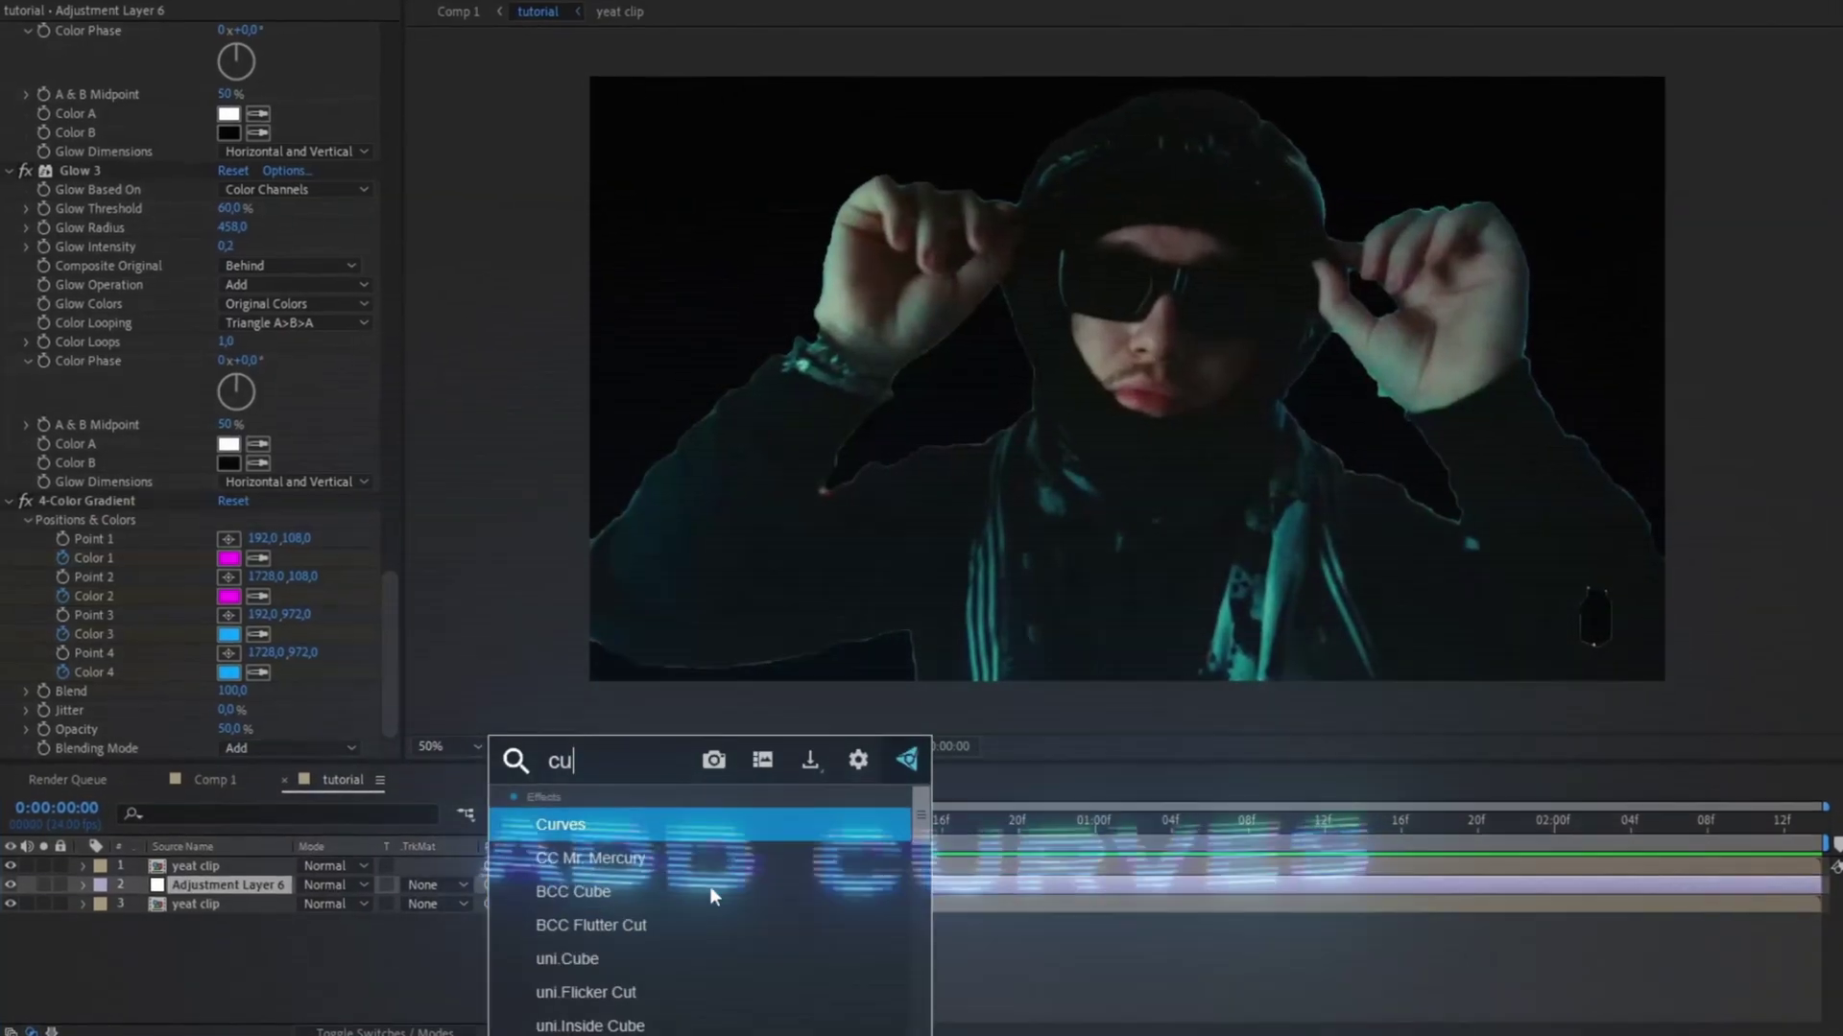
type("rves")
key("Return")
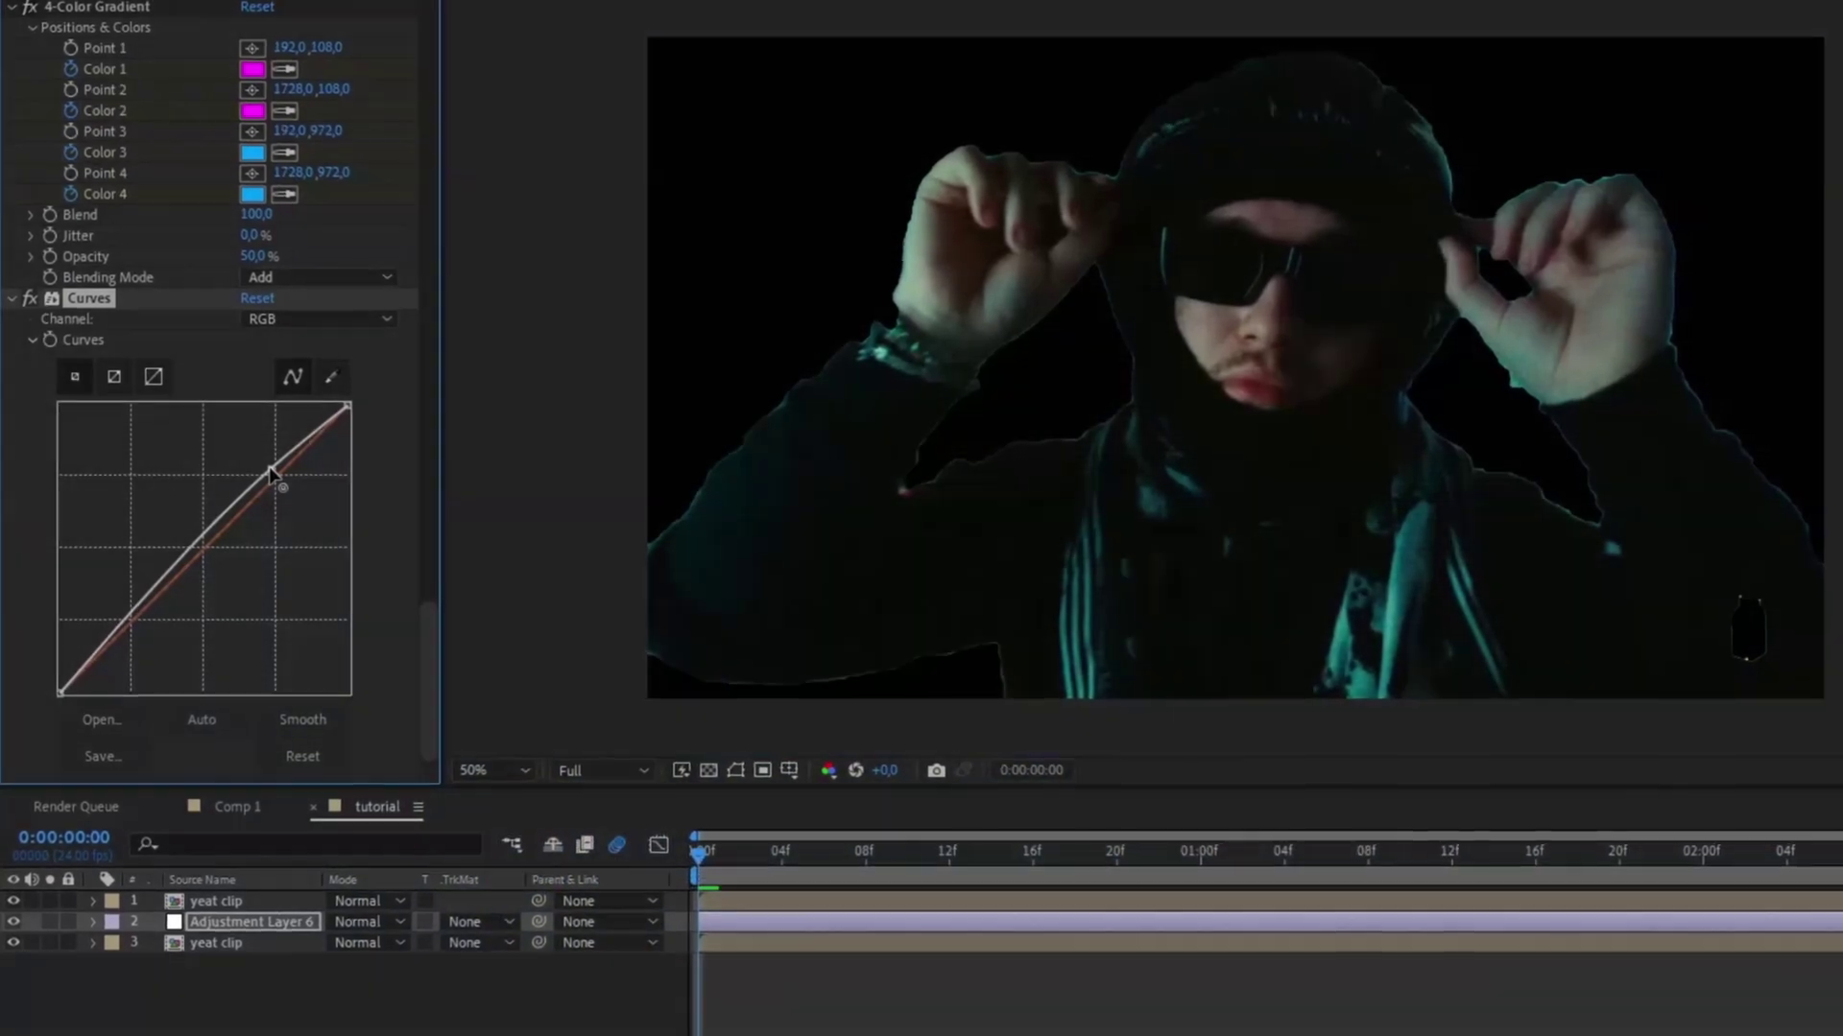
left_click_drag(137, 615, 154, 638)
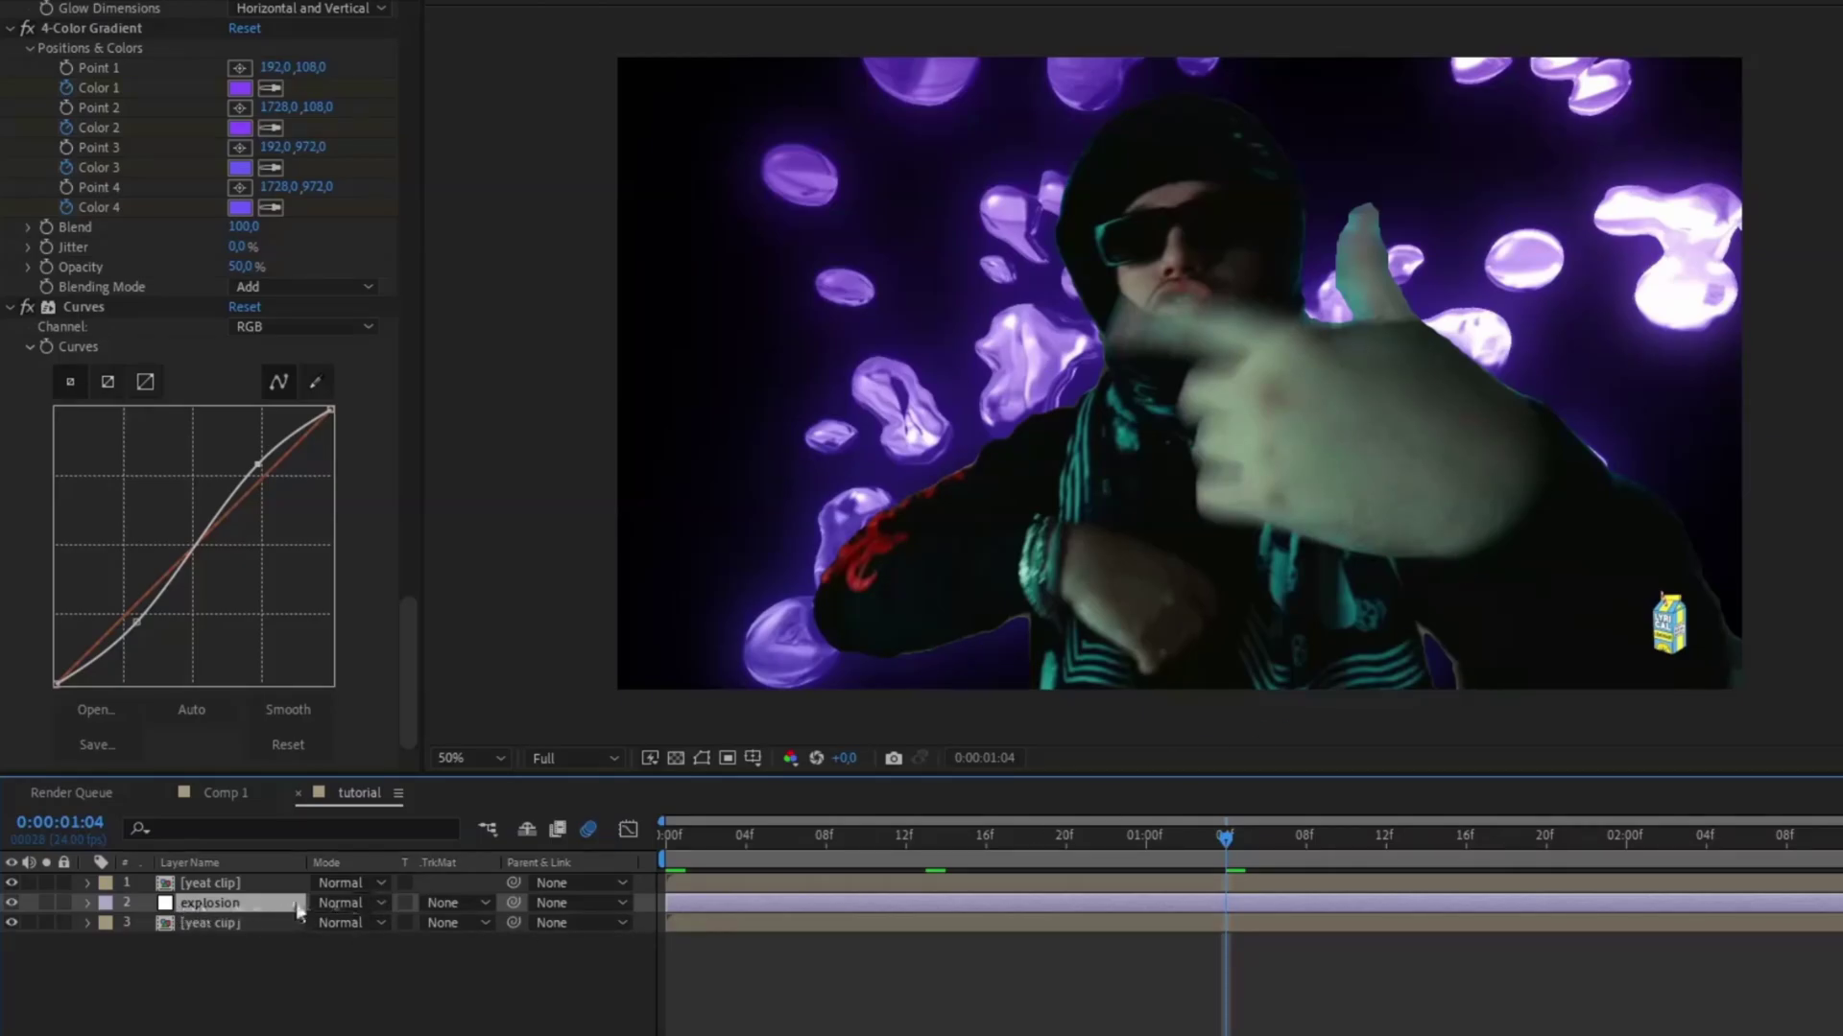
left_click(326, 902)
left_click(465, 328)
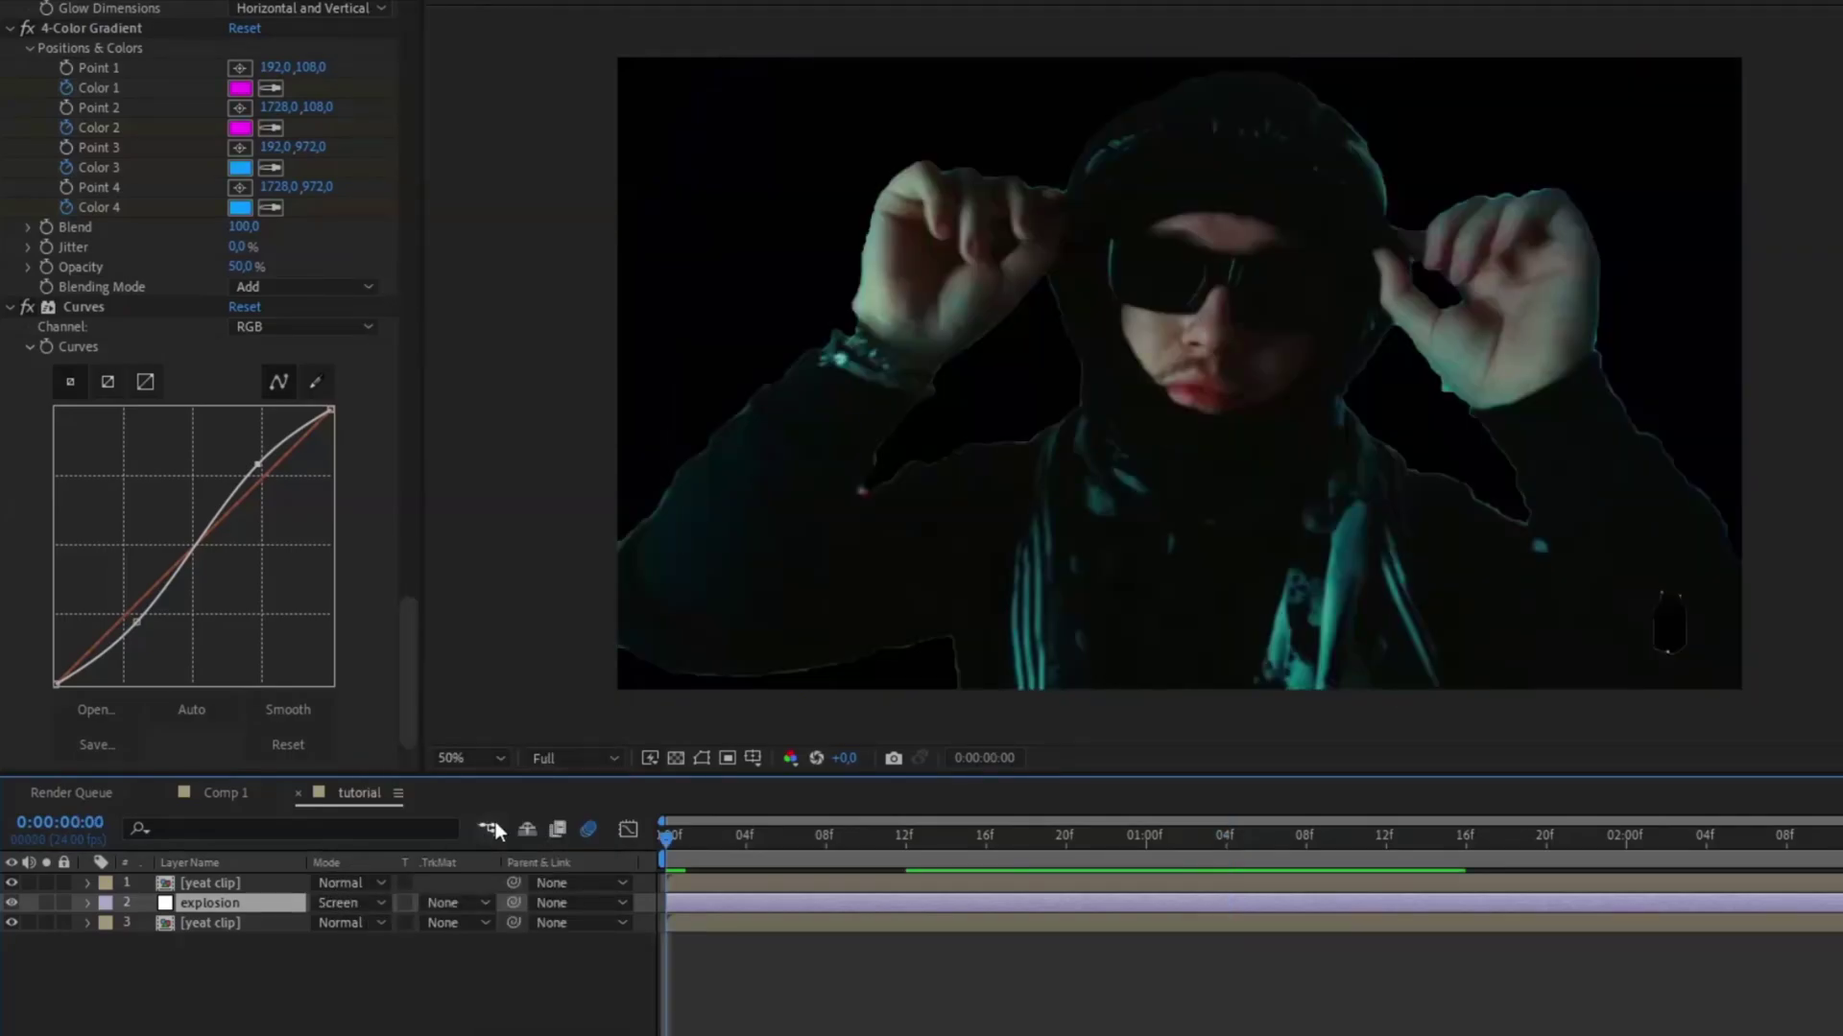
Step: Add 4-Color Gradient to the top yeat clip in Color mode at 15% opacity, then preview
left_click(215, 883)
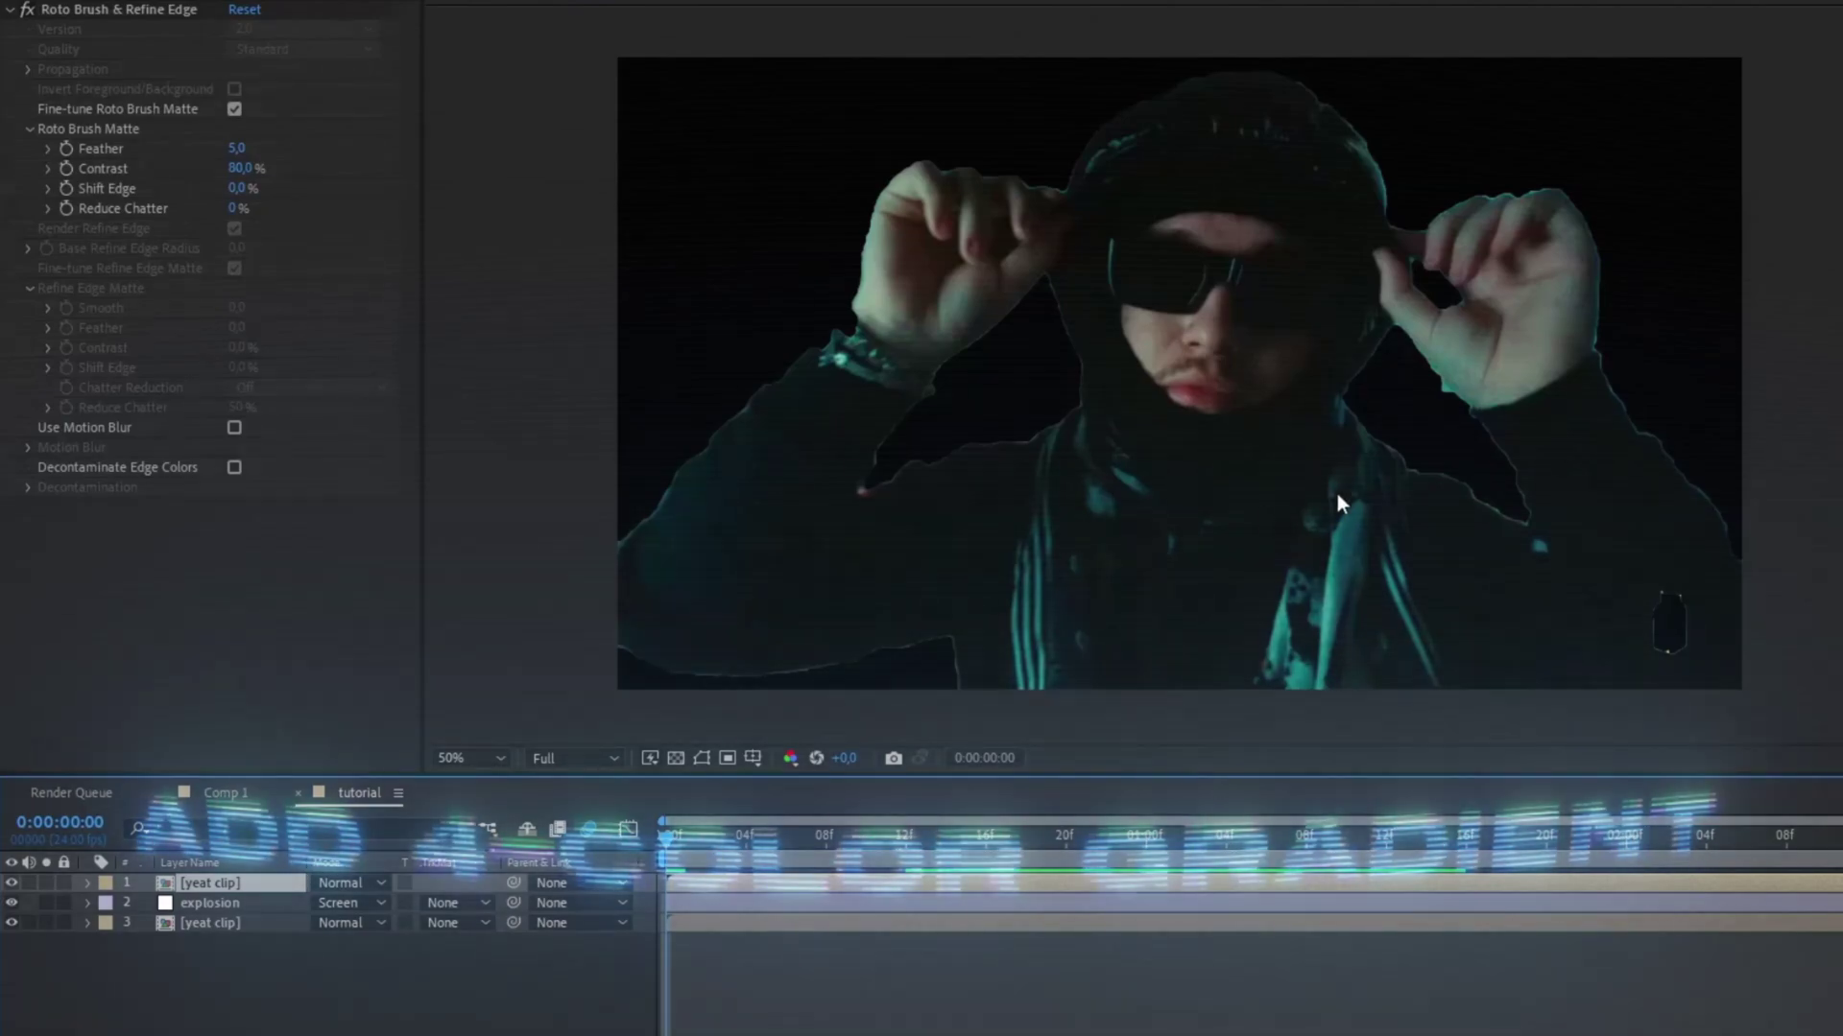
key("ctrl+space")
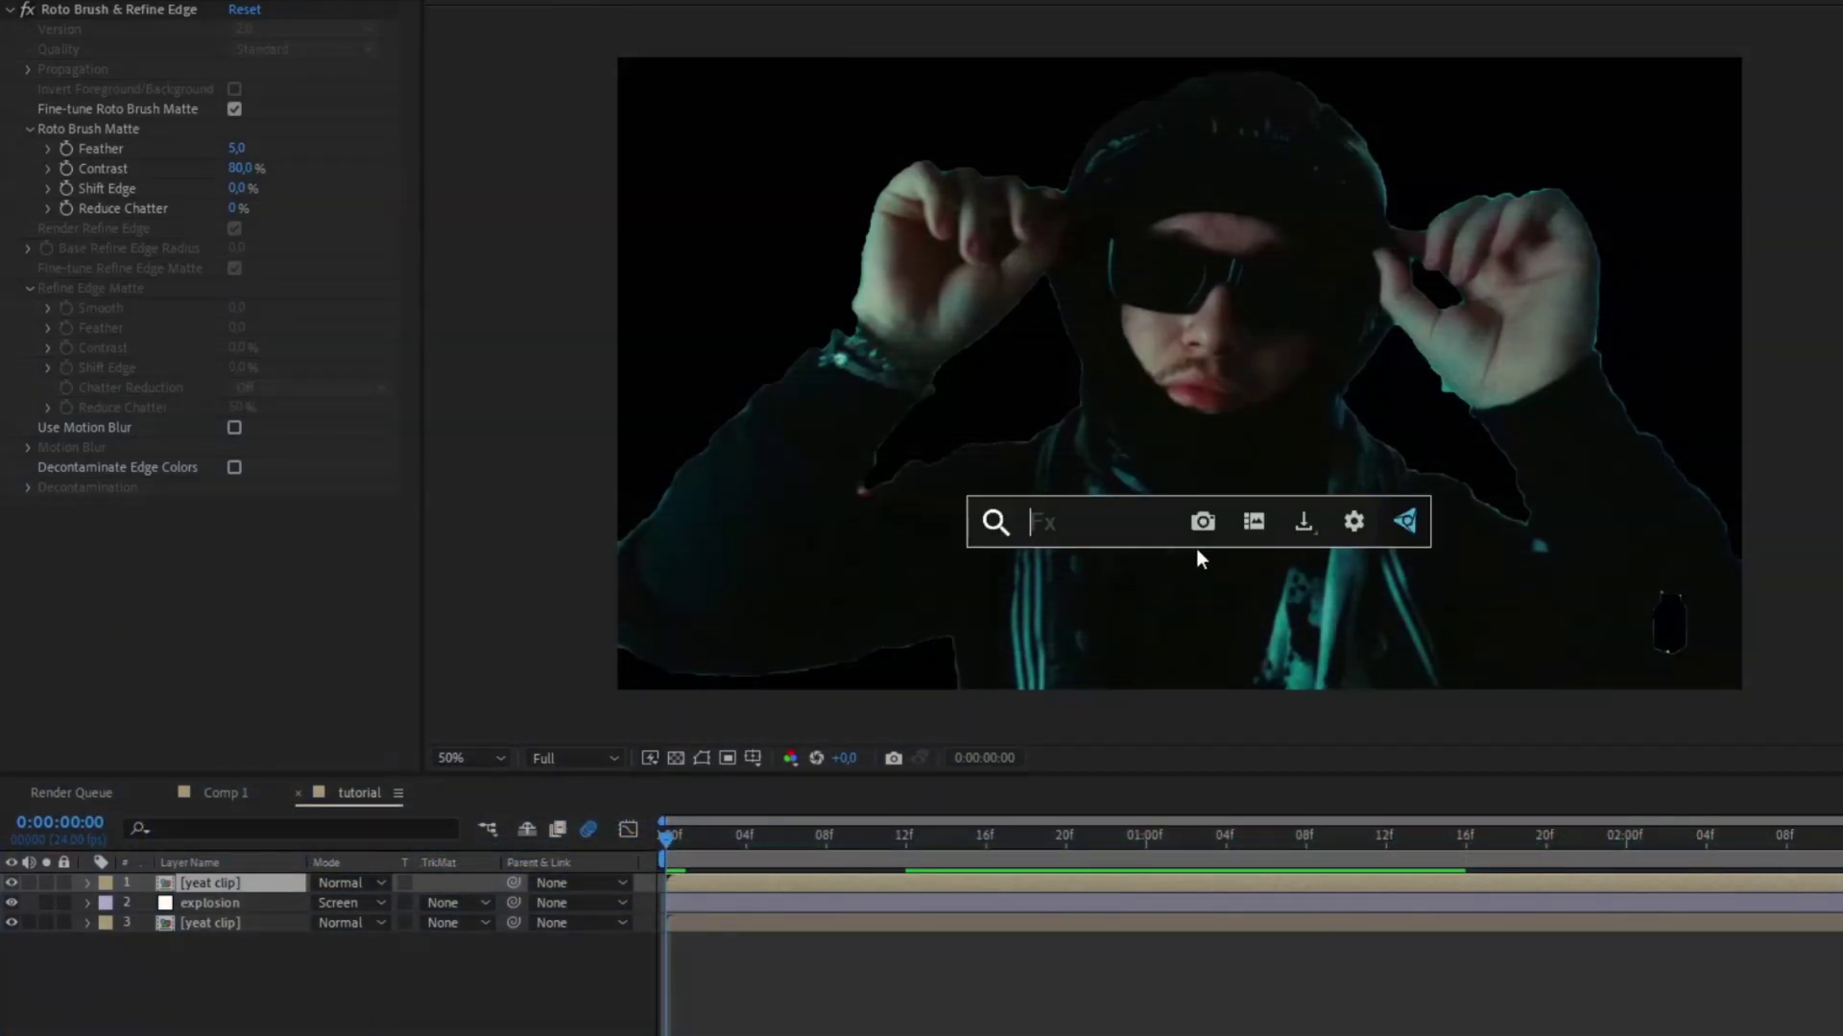
type("4 color")
key("Return")
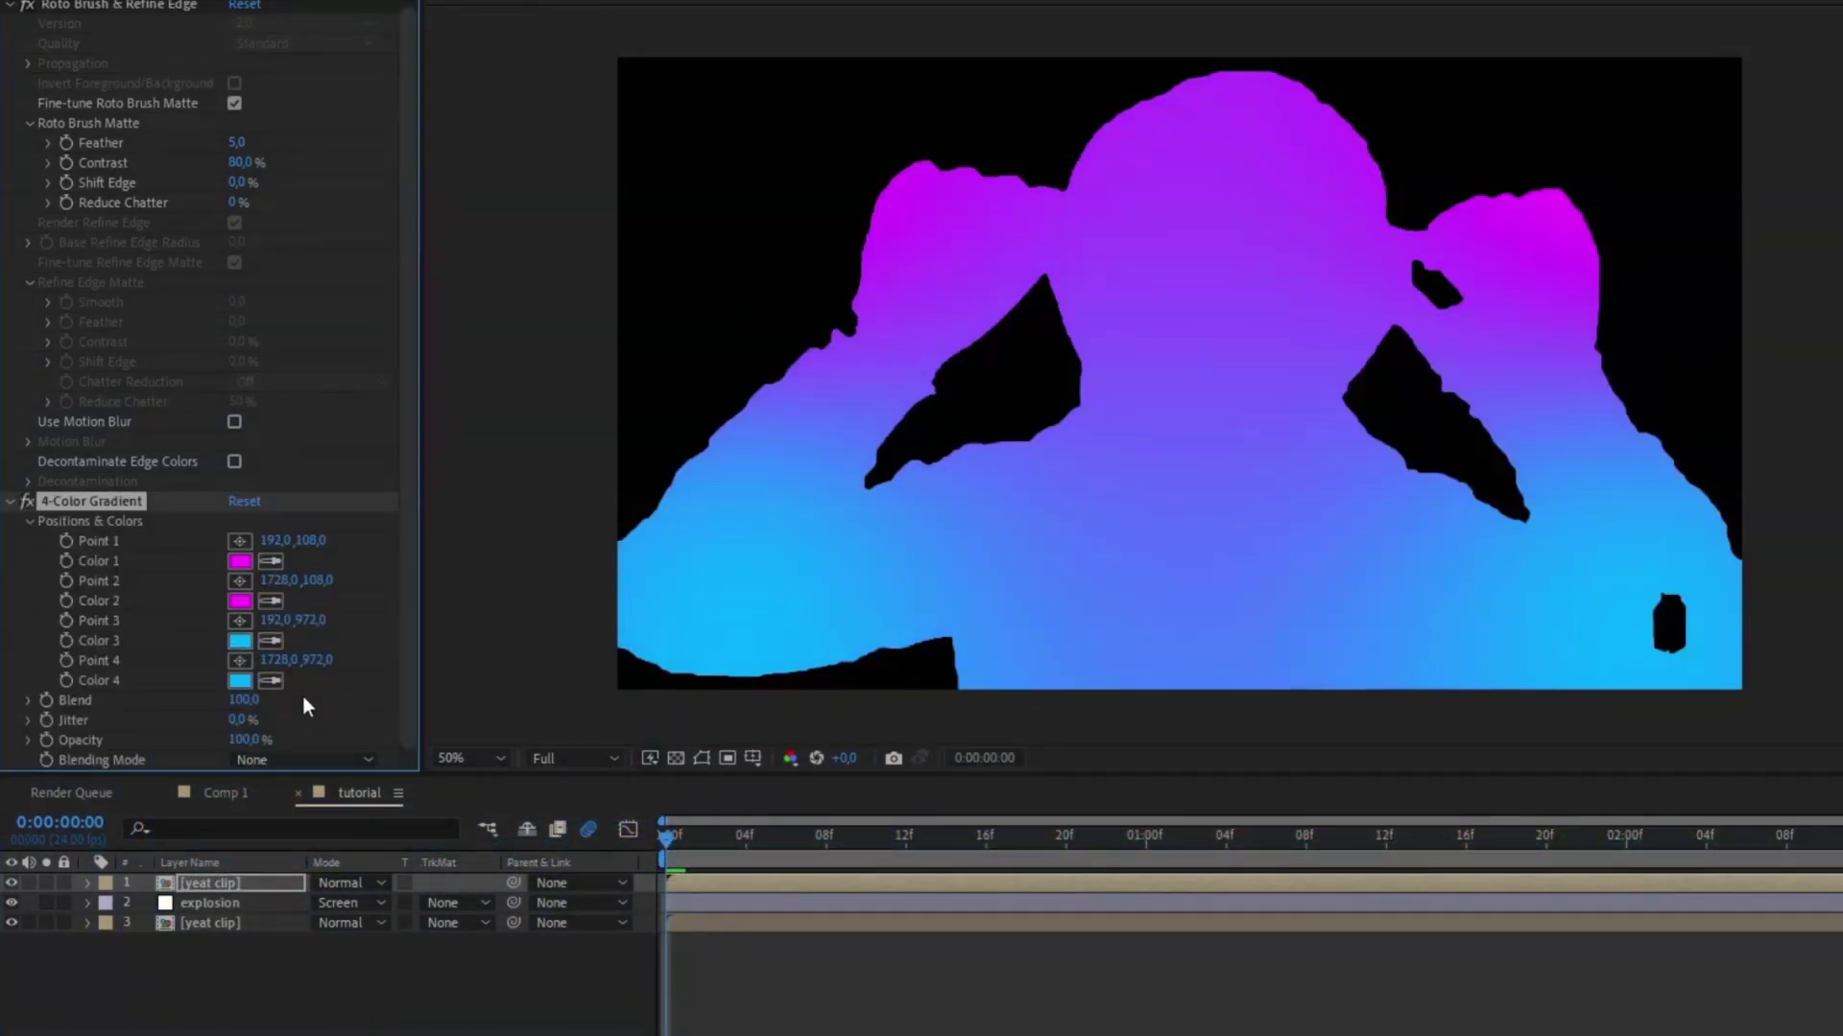
left_click(309, 760)
left_click(317, 708)
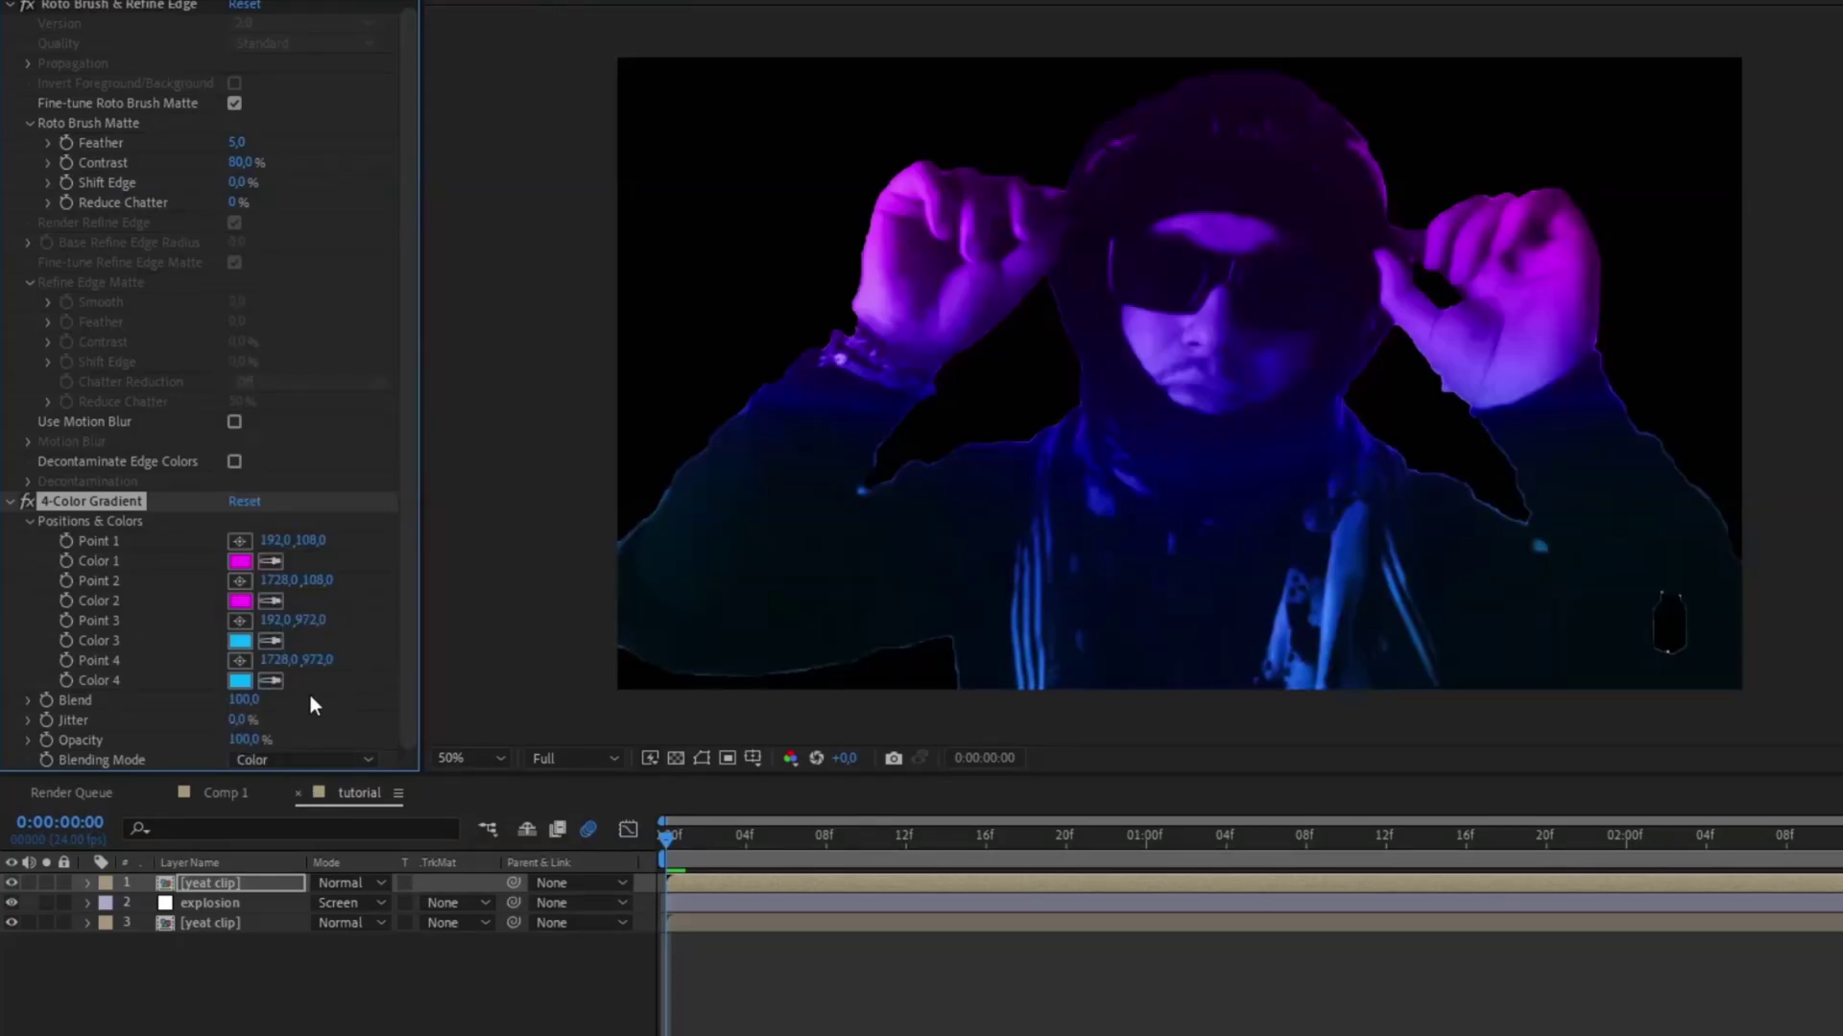
left_click(252, 739)
type("15")
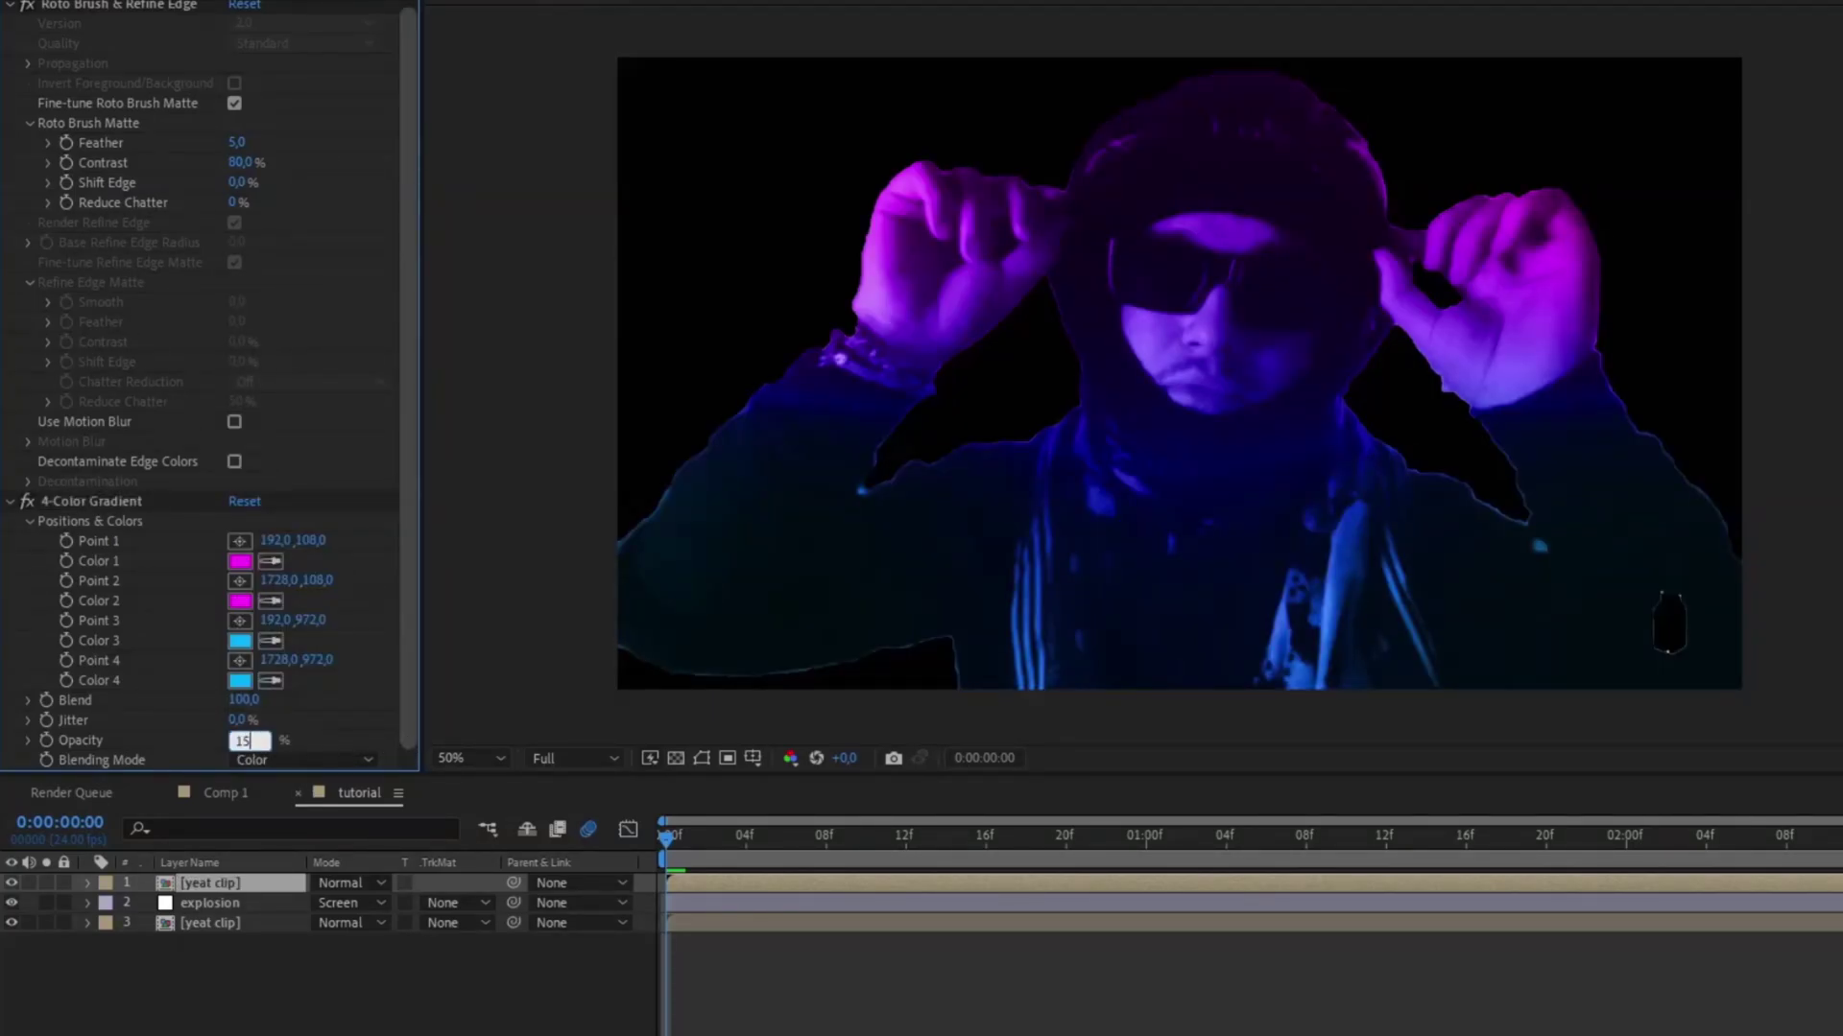
key("Return")
key("space")
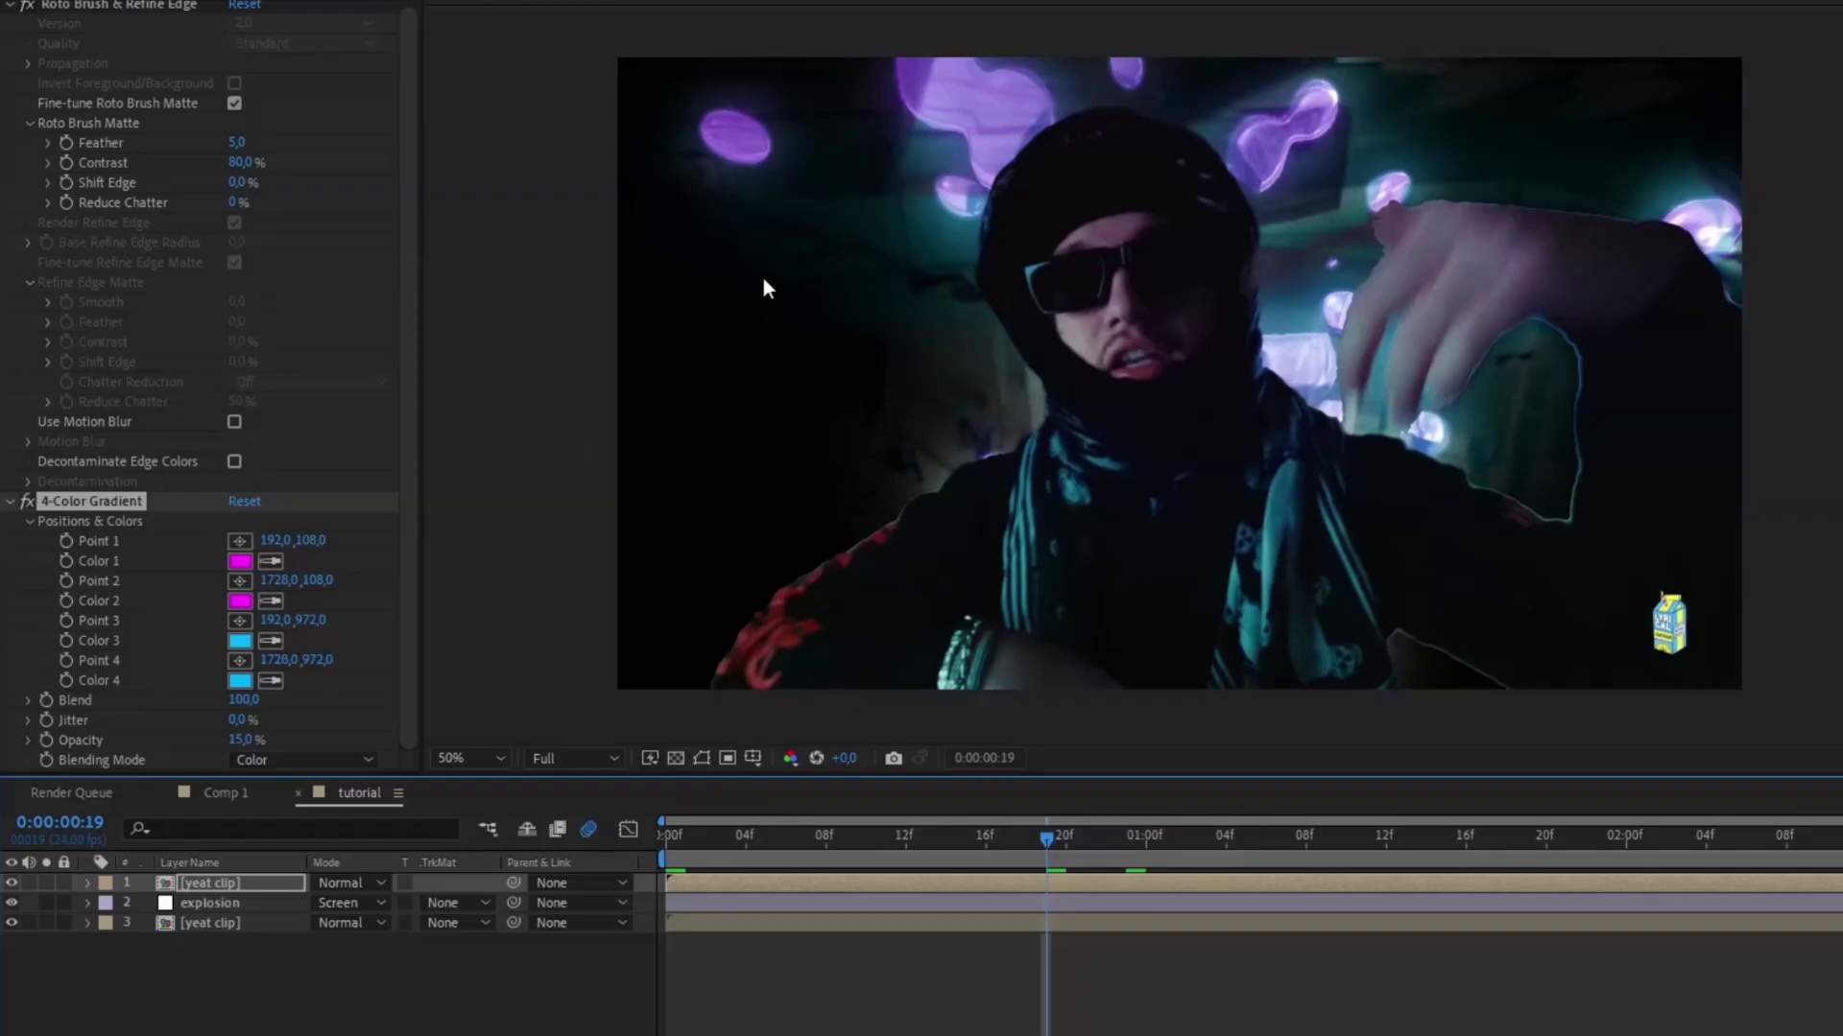
Step: Check the explosion layer's CC Mr. Mercury settings, then duplicate the top yeat clip layer
left_click(26, 505)
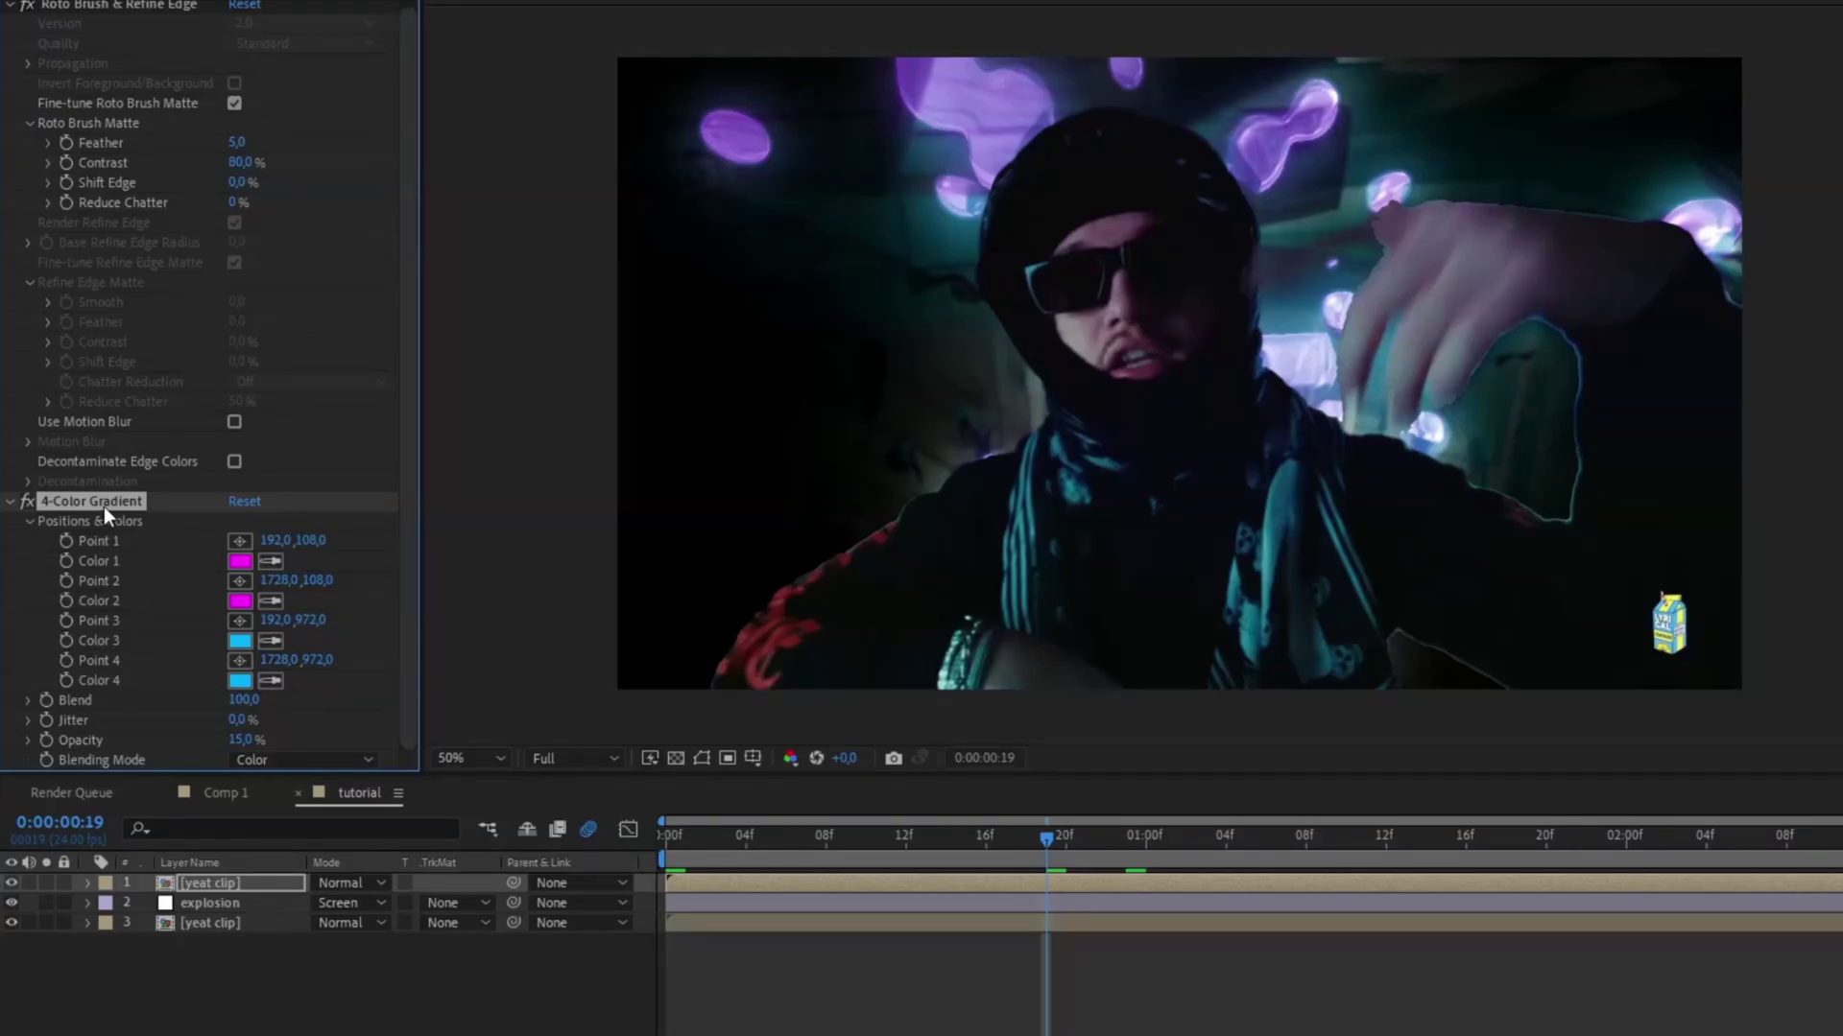
left_click(236, 924)
left_click(231, 904)
left_click(1184, 840)
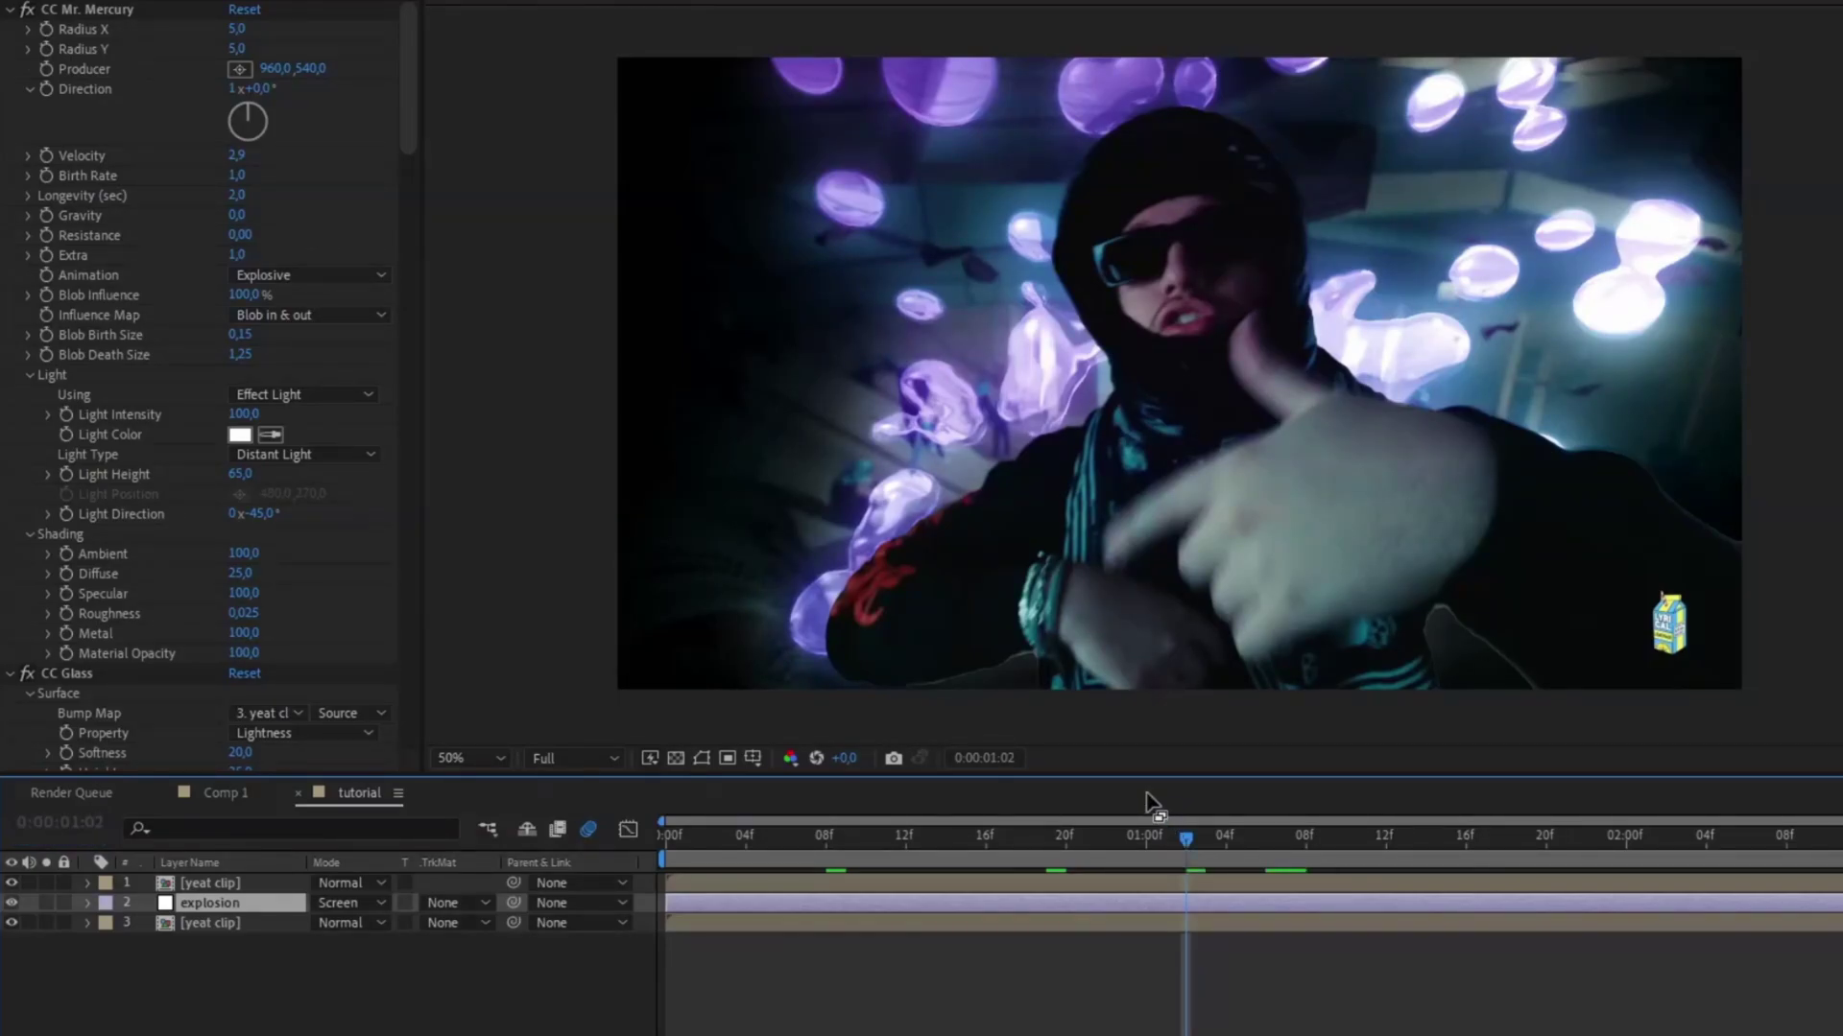
left_click(215, 884)
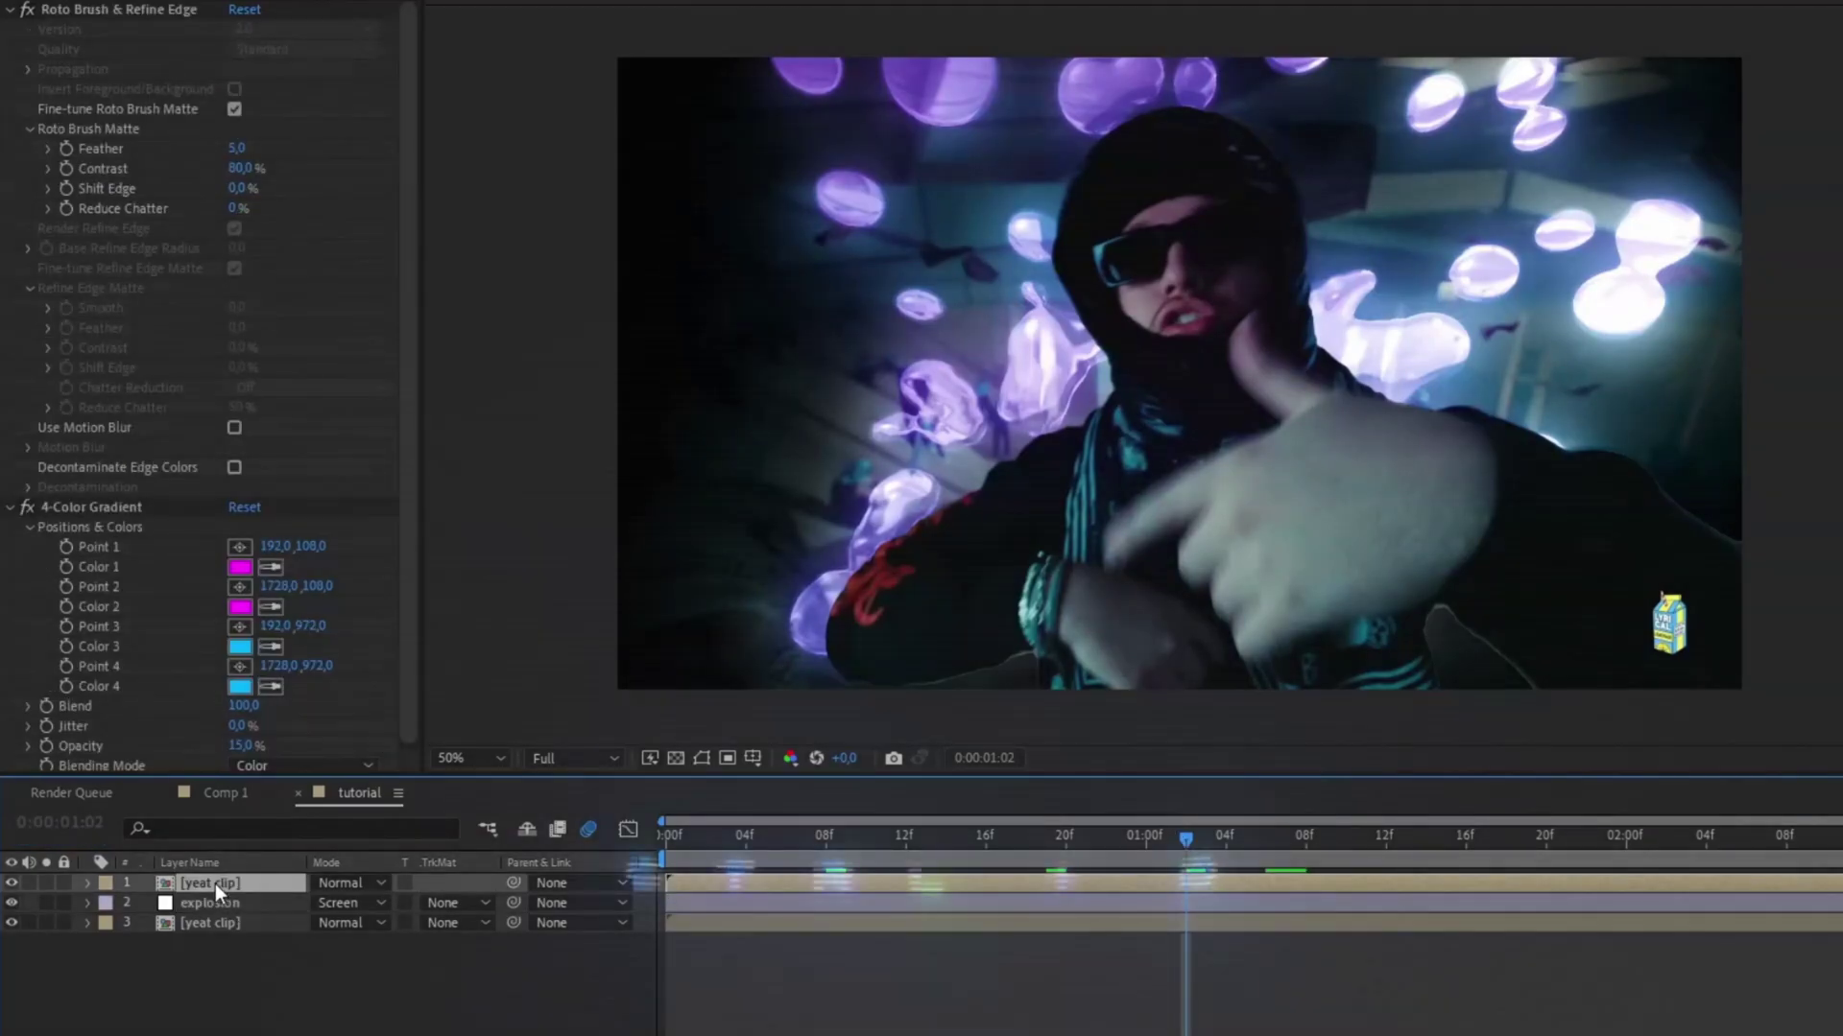
key("ctrl+d")
key("Home")
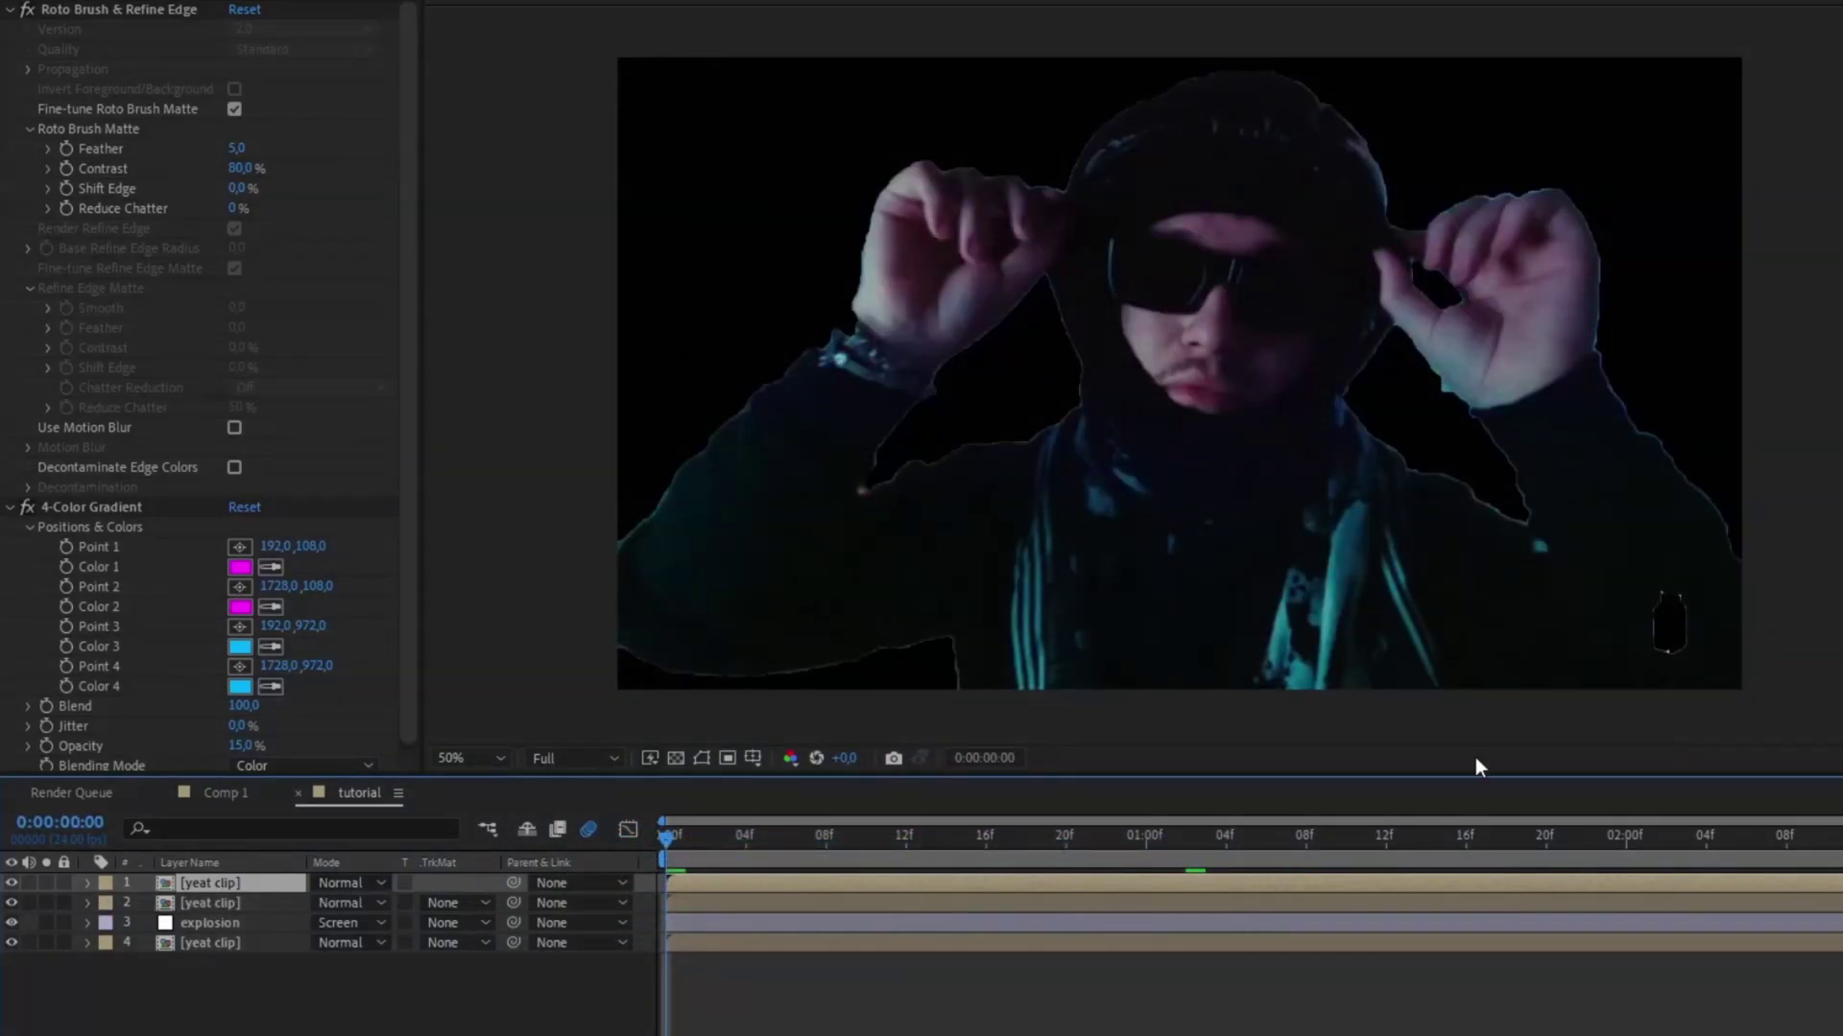
Step: Apply Glow to the top clip with threshold 50%, radius 100 and intensity 0.6
key("ctrl+space")
type("glow")
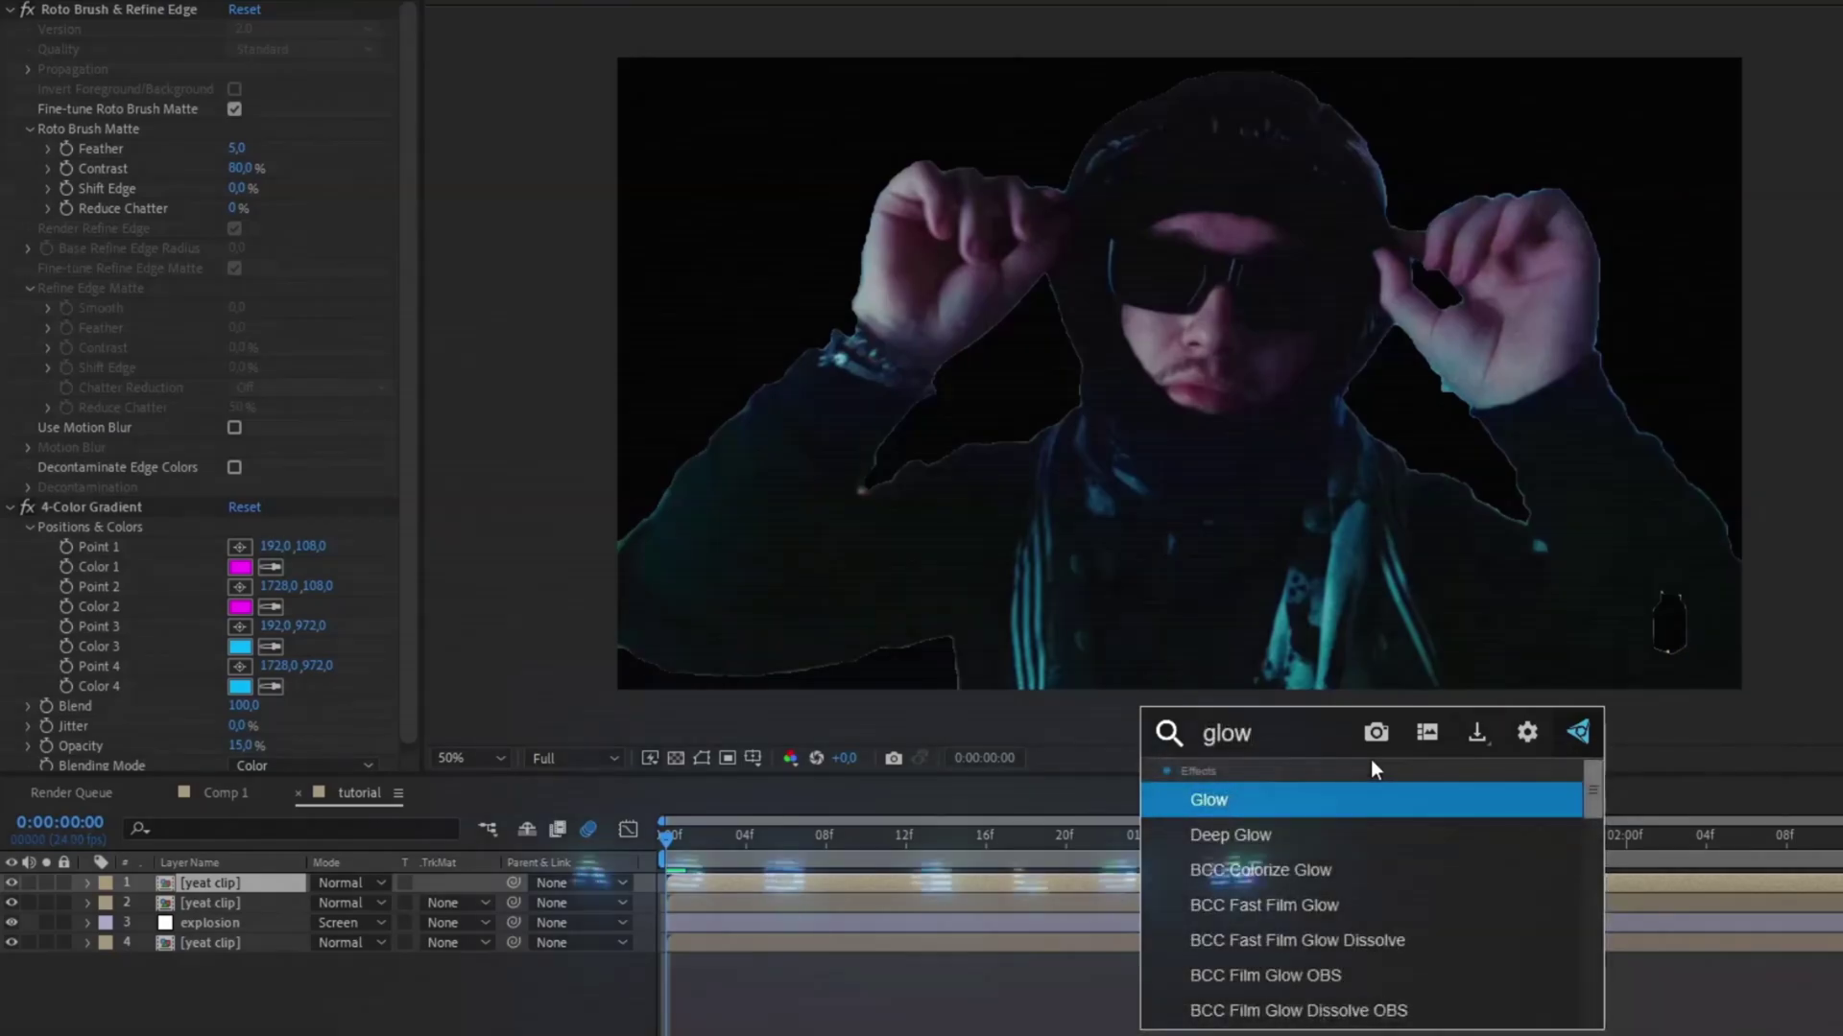
key("Return")
left_click(241, 474)
type("50")
key("Return")
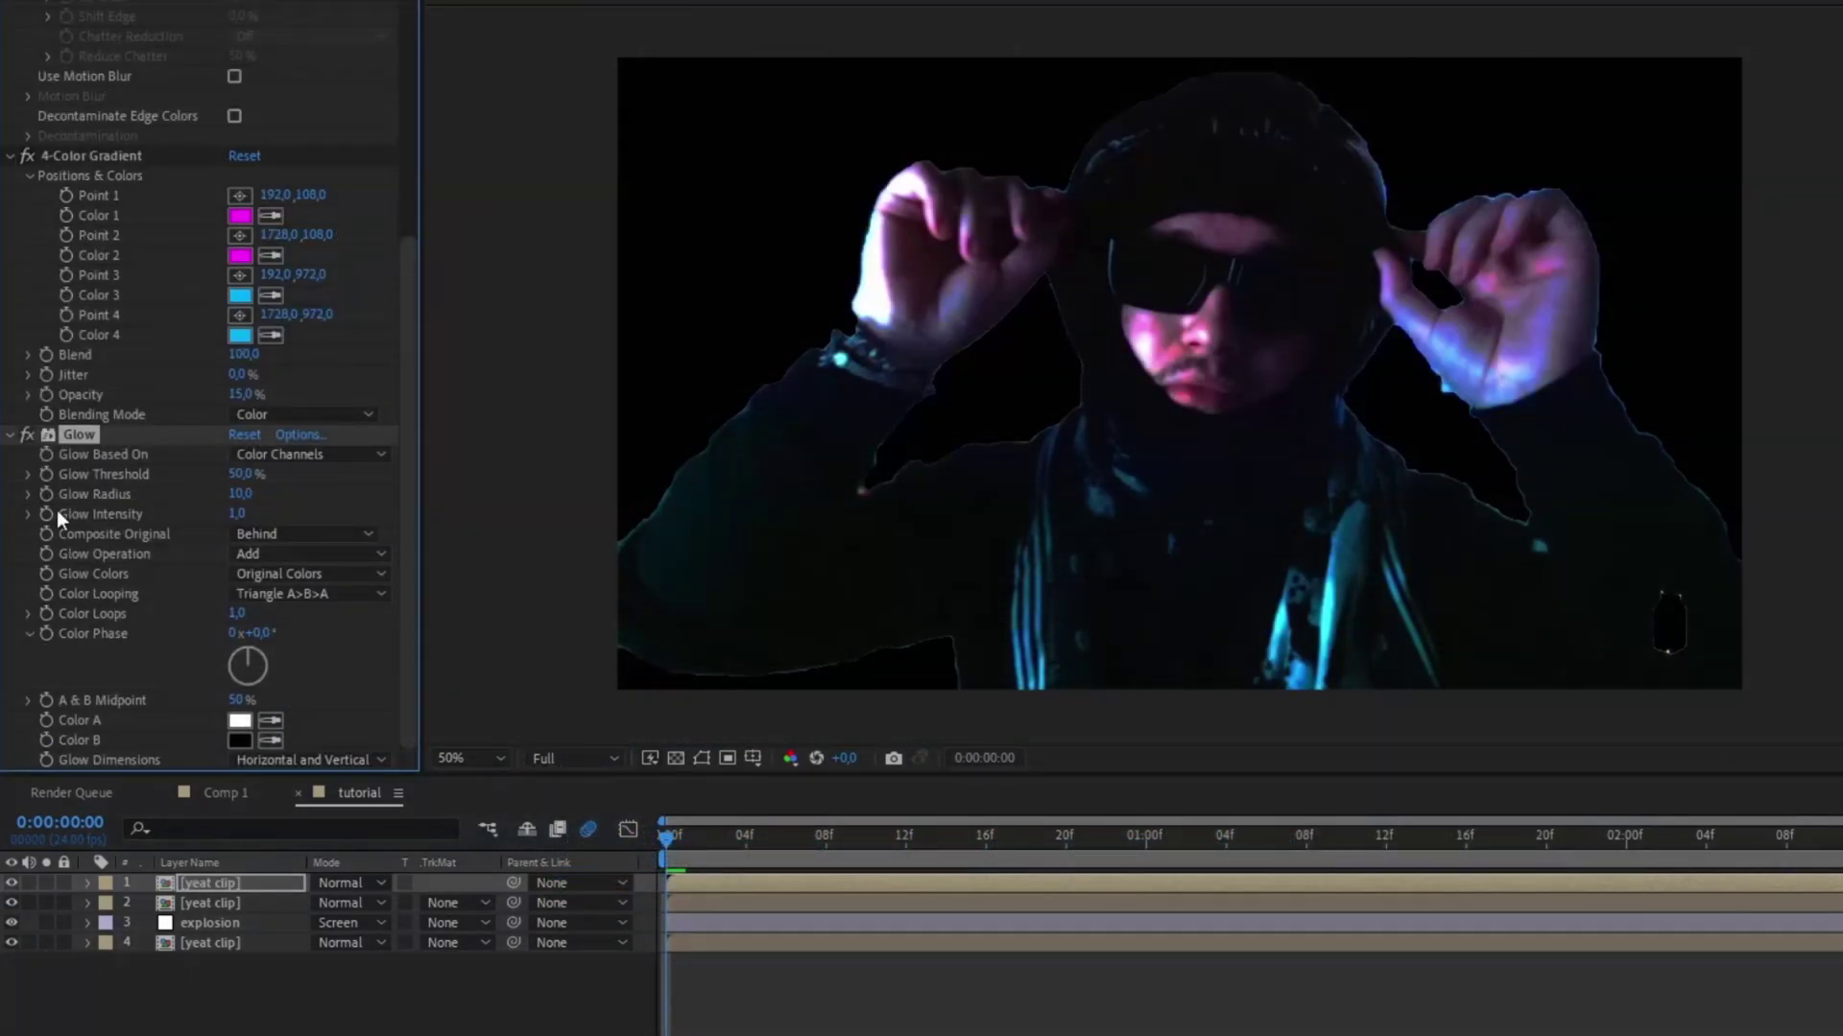
left_click(240, 494)
type("100")
key("Return")
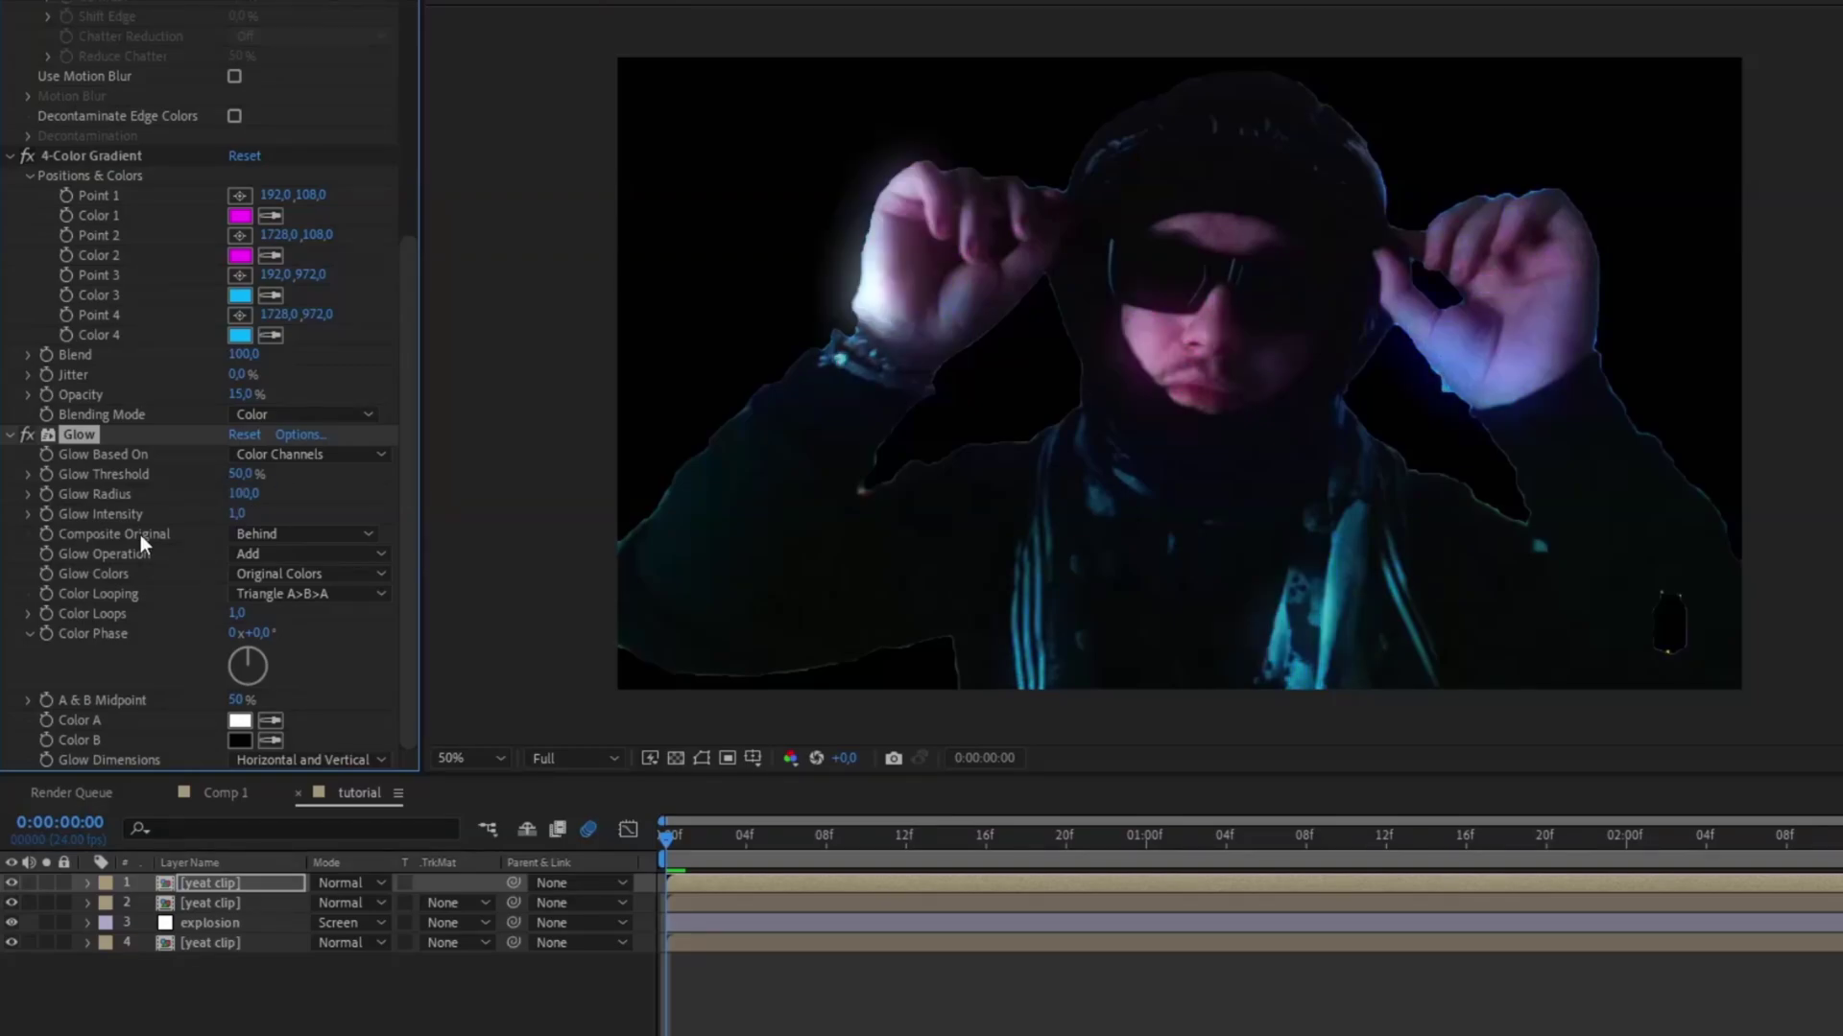
left_click(236, 514)
type("0,6")
key("Return")
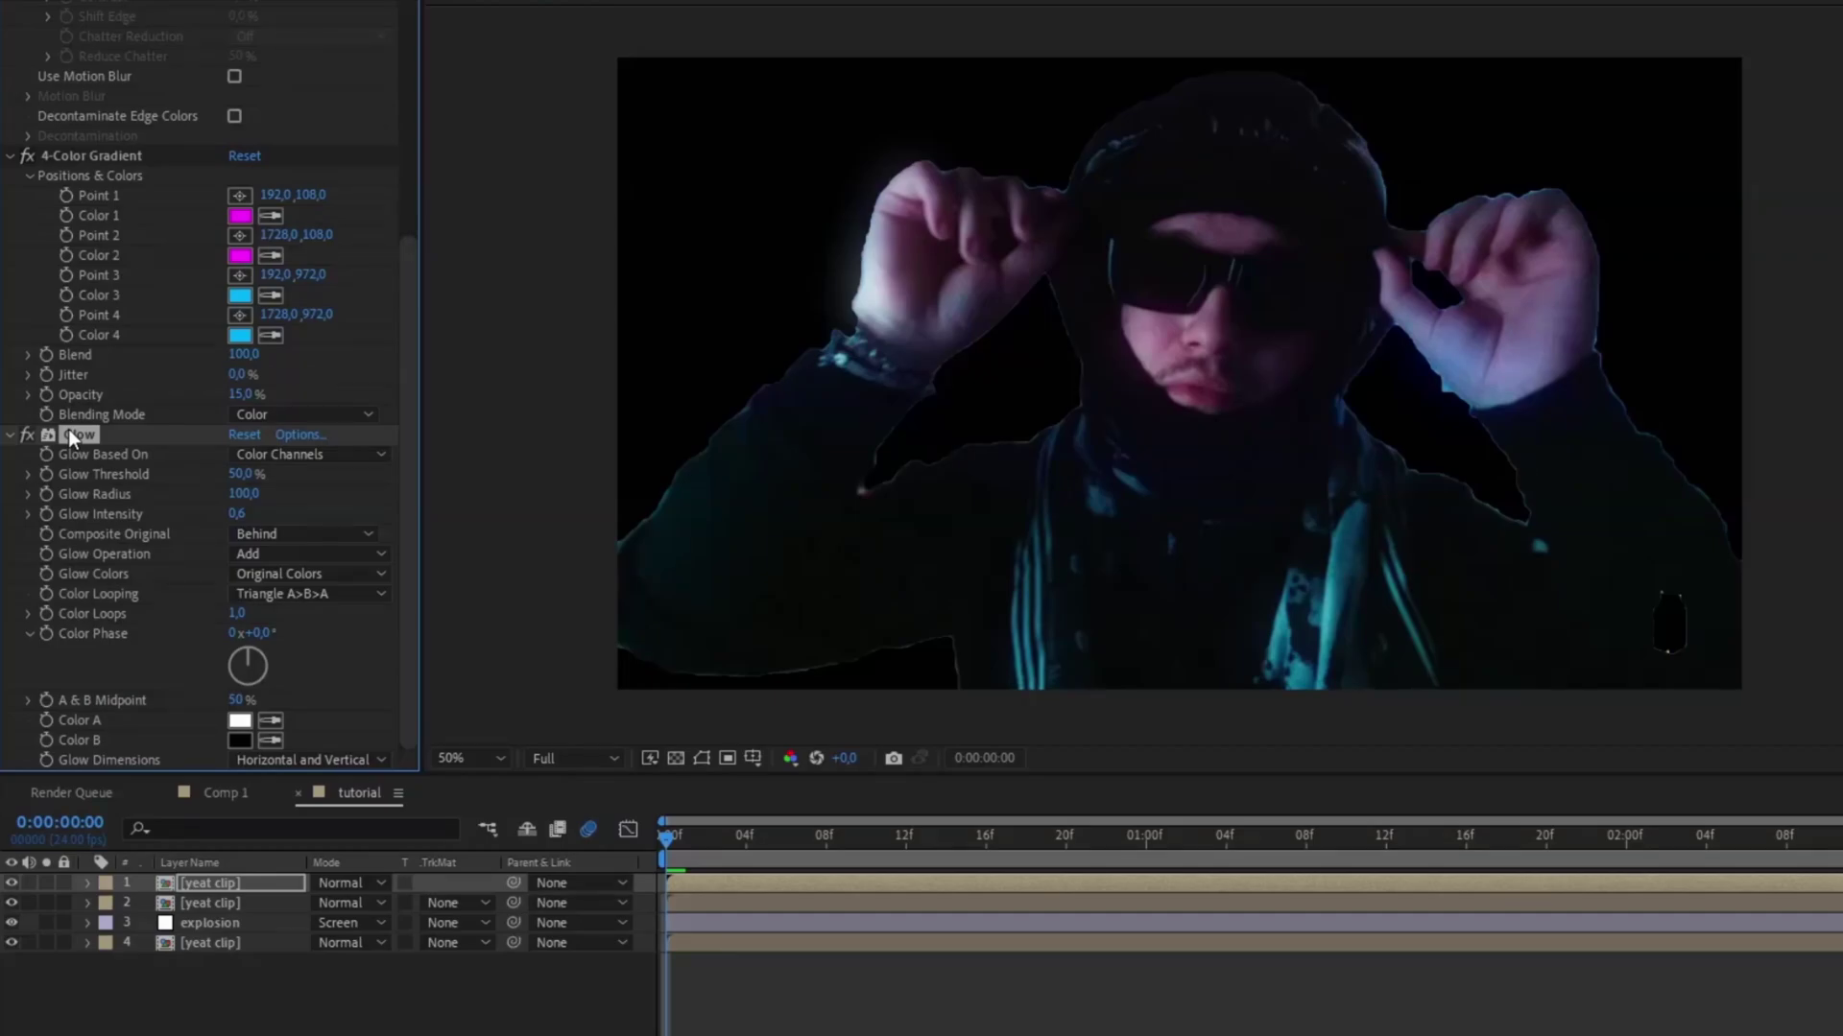
Step: Duplicate the glow as Glow 2 with radius 300 and intensity 0.4
key("ctrl+d")
left_click(243, 493)
type("3")
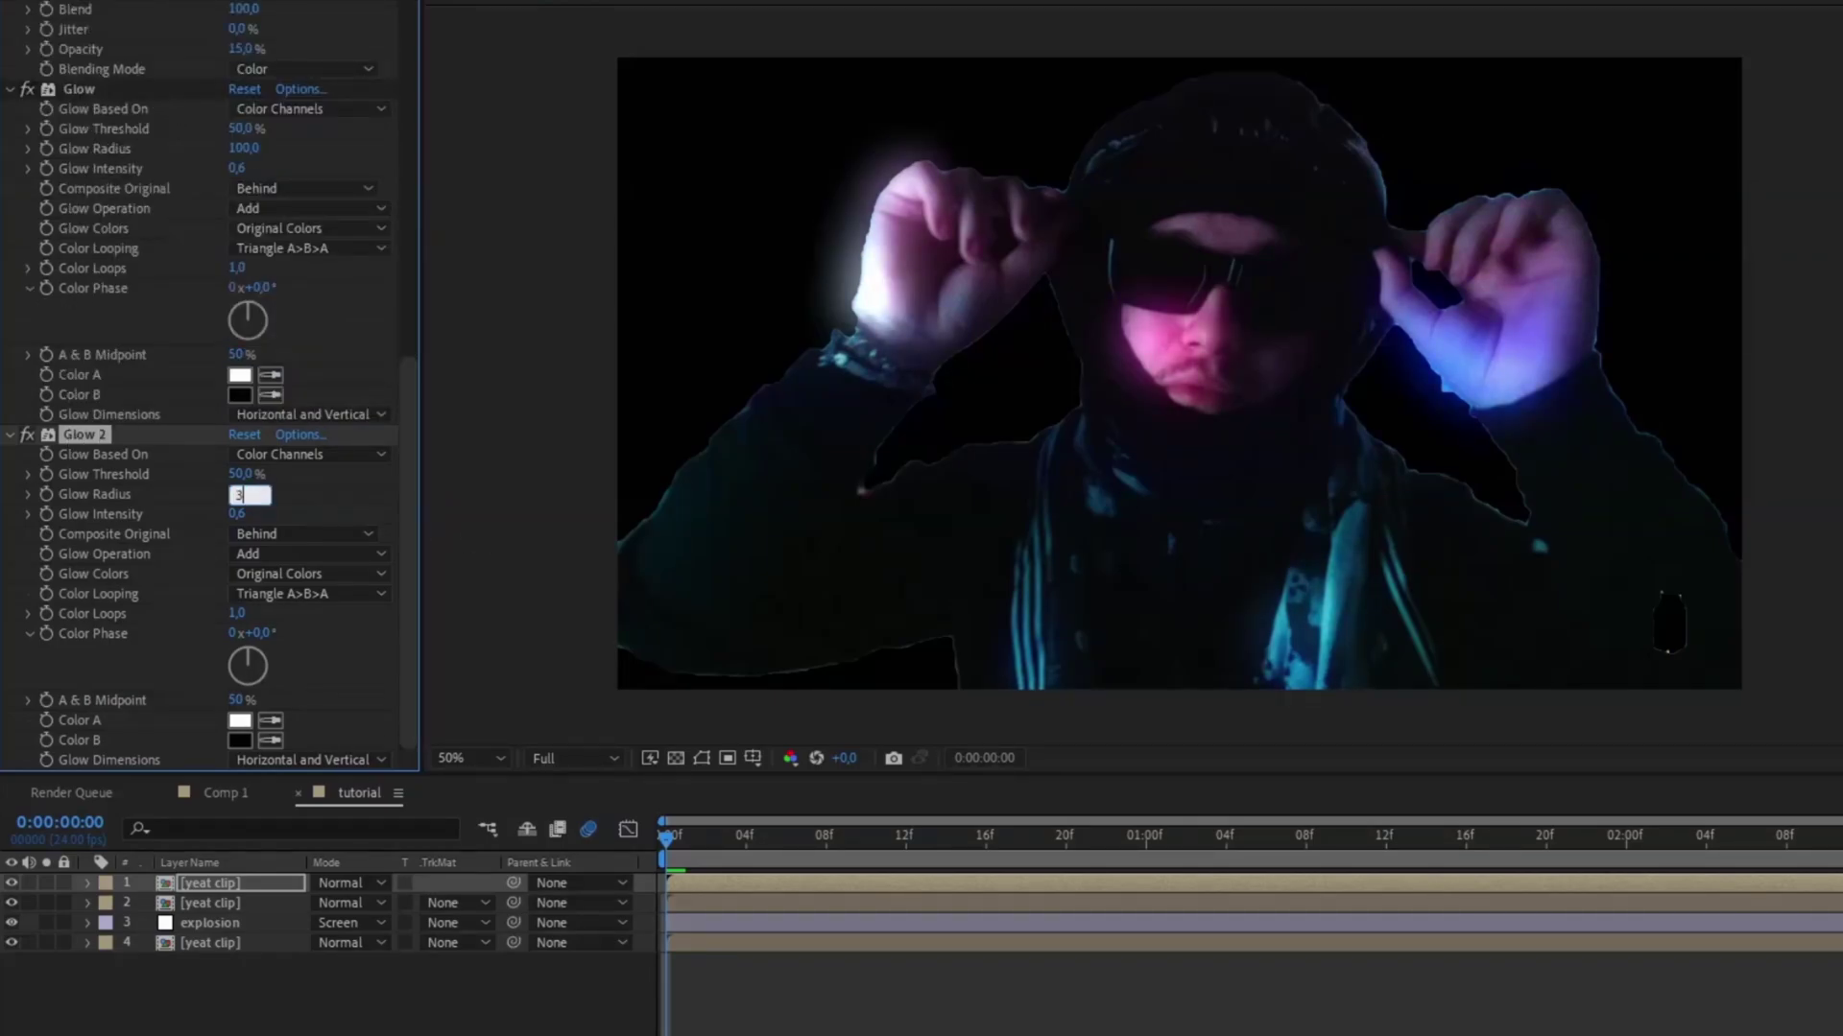
type("00")
key("Return")
left_click(237, 513)
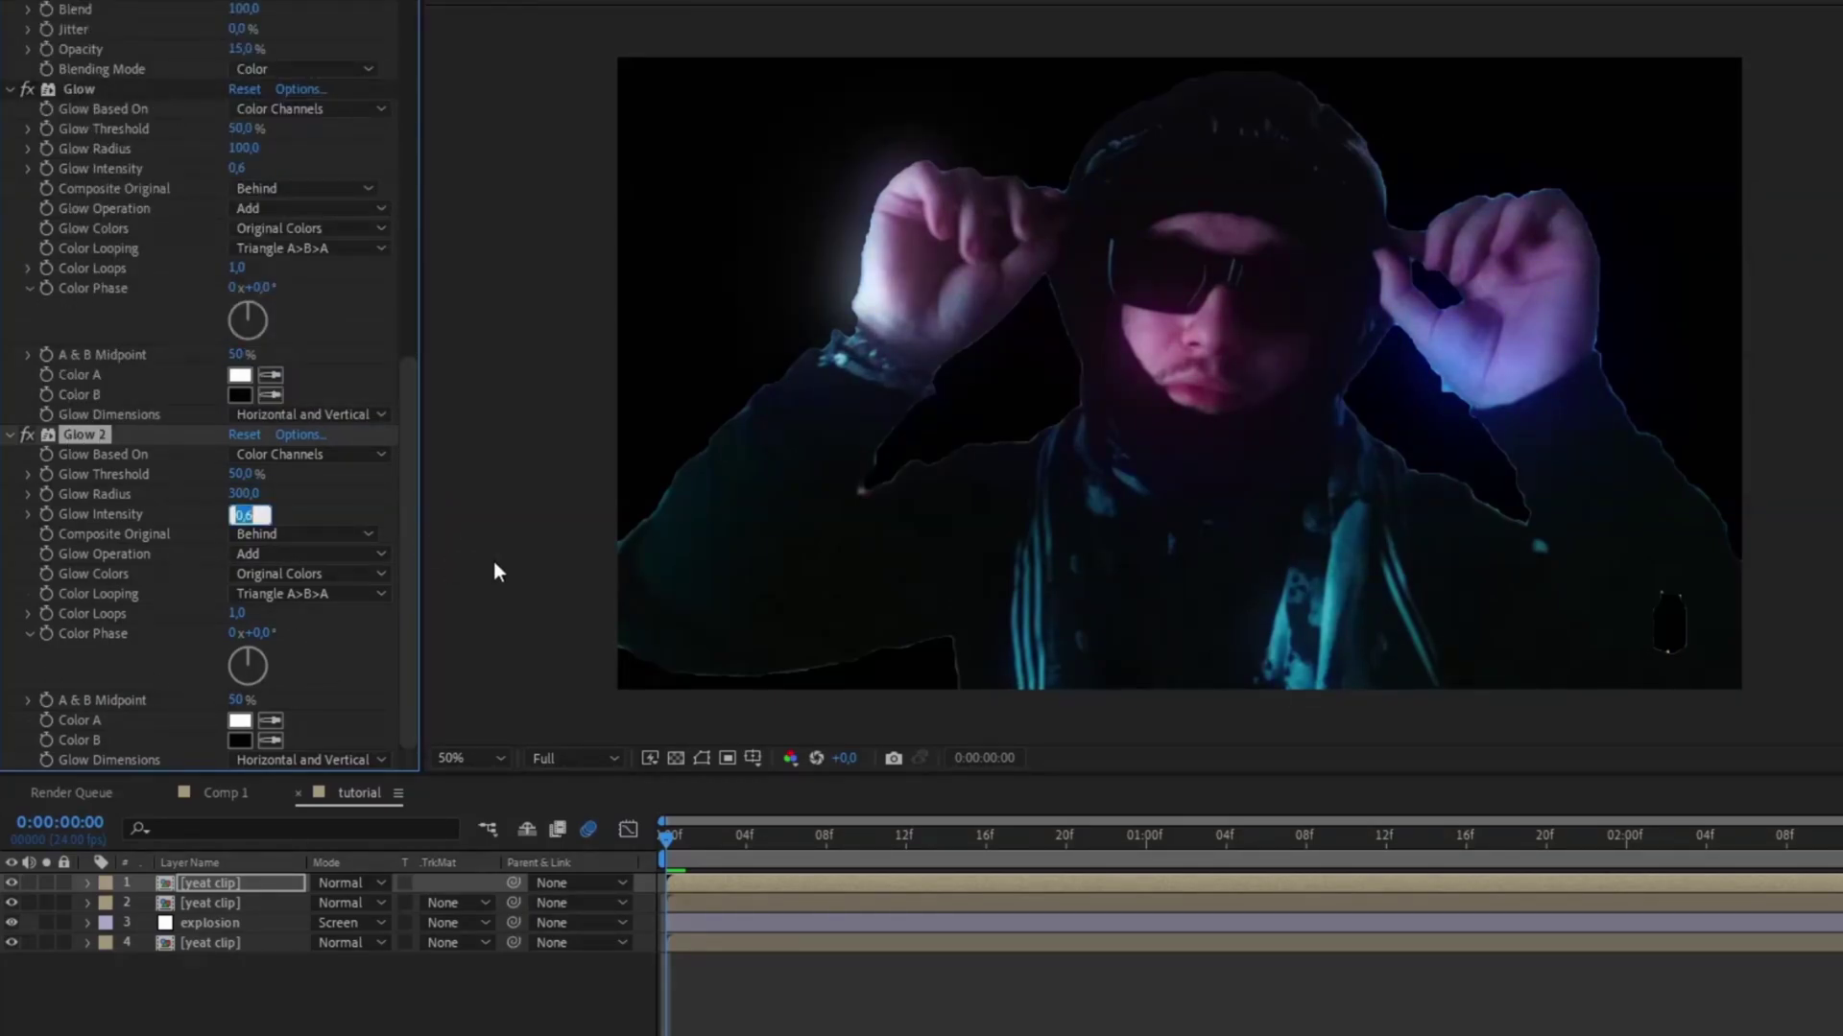
Step: Duplicate again as Glow 3 with radius 375
key("ctrl+d")
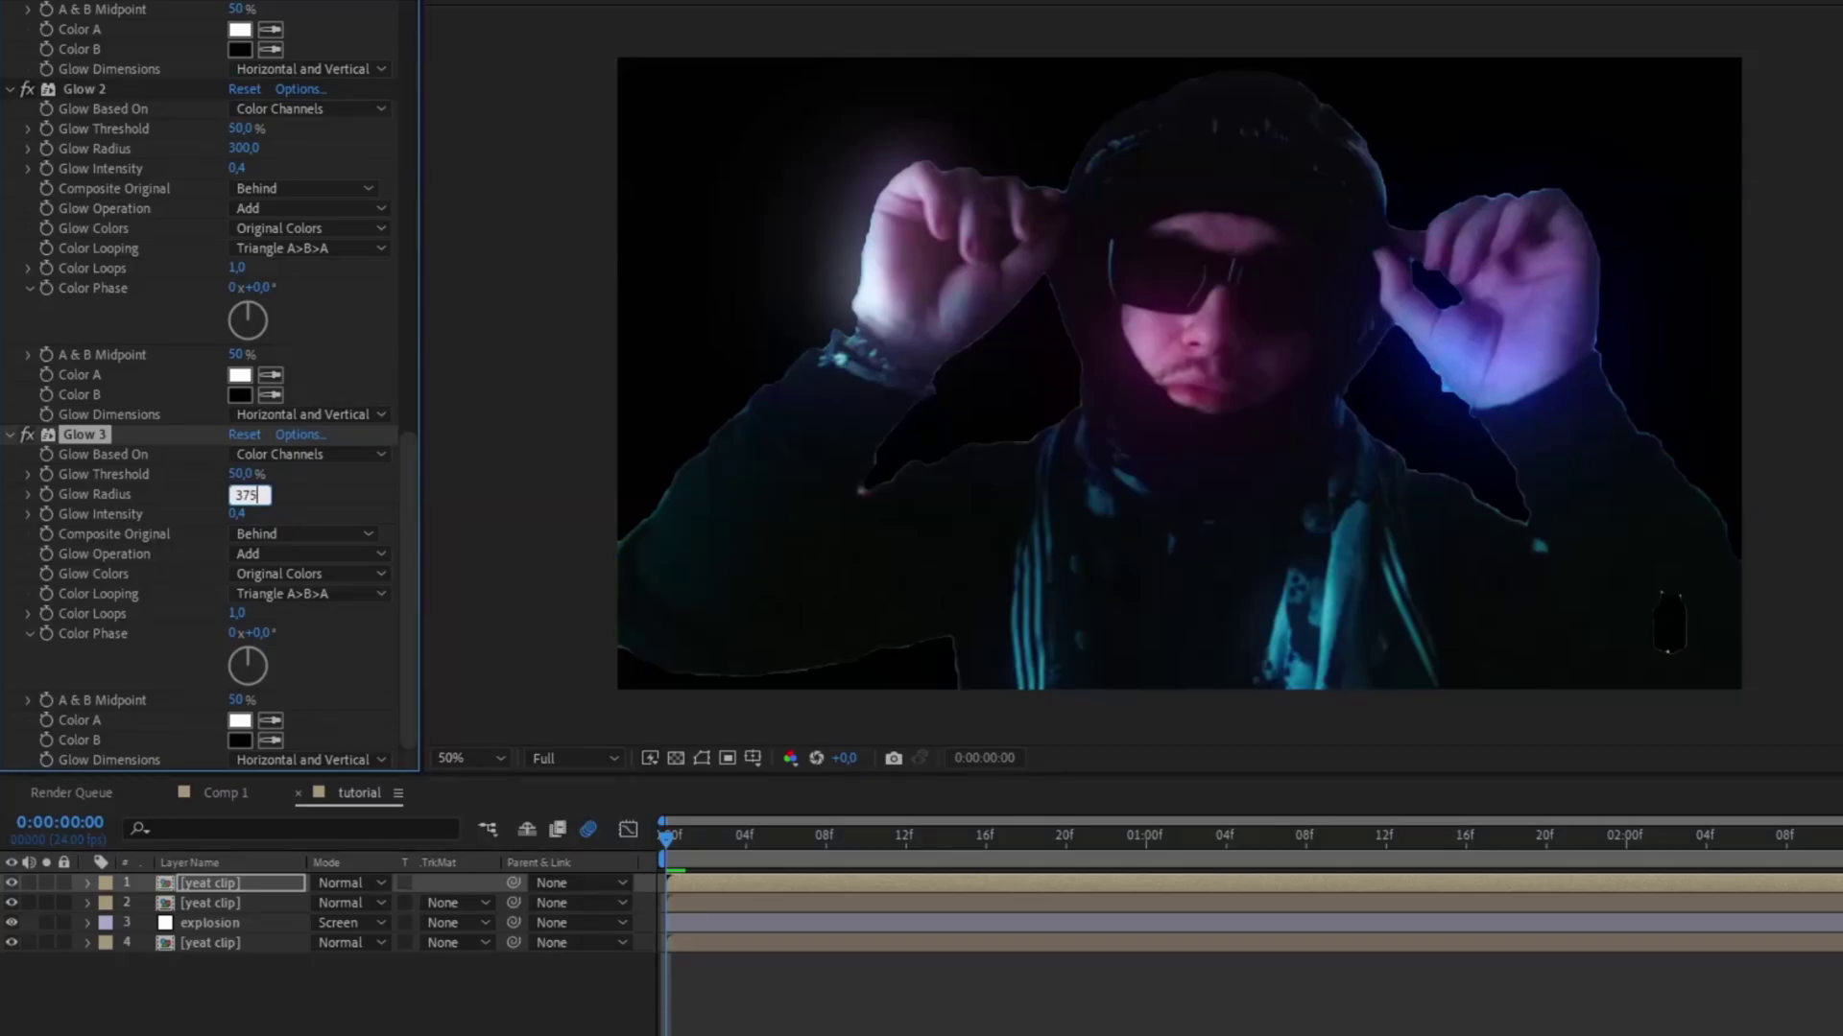
type("375")
key("Tab")
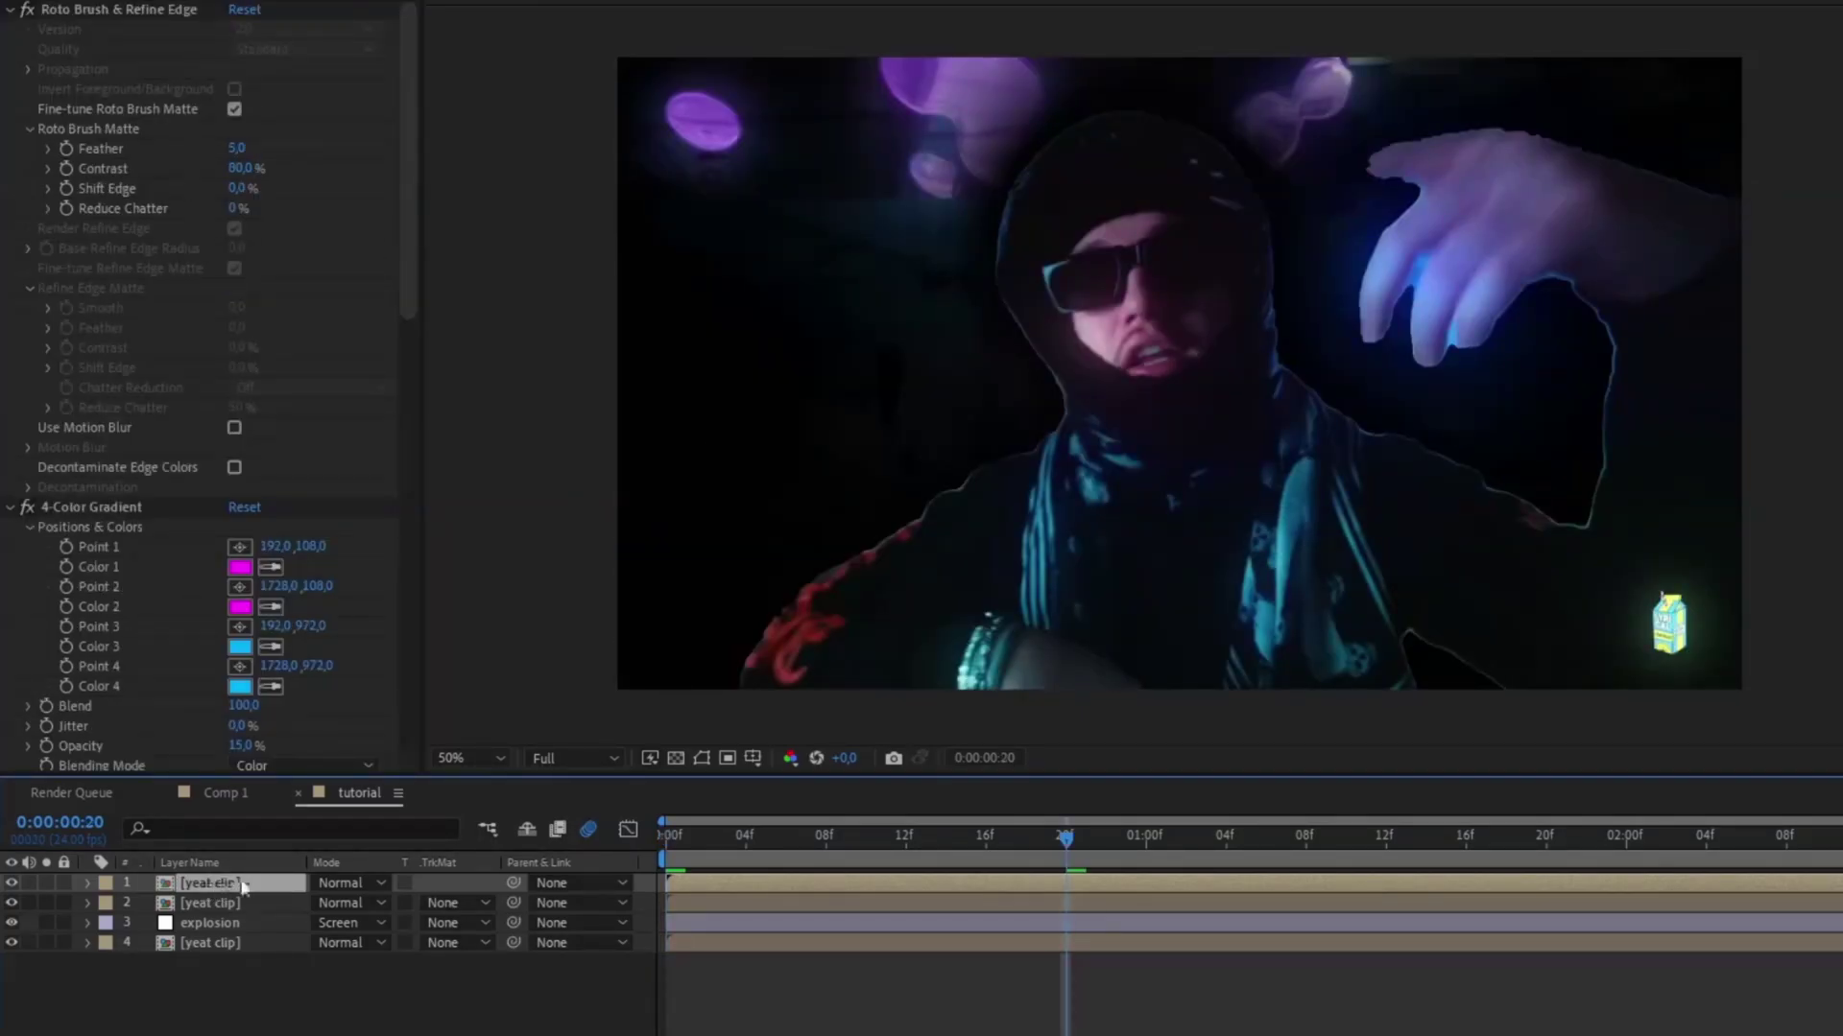
Step: Set the top clip layer to Screen blend mode and preview the result
left_click(332, 882)
left_click(507, 335)
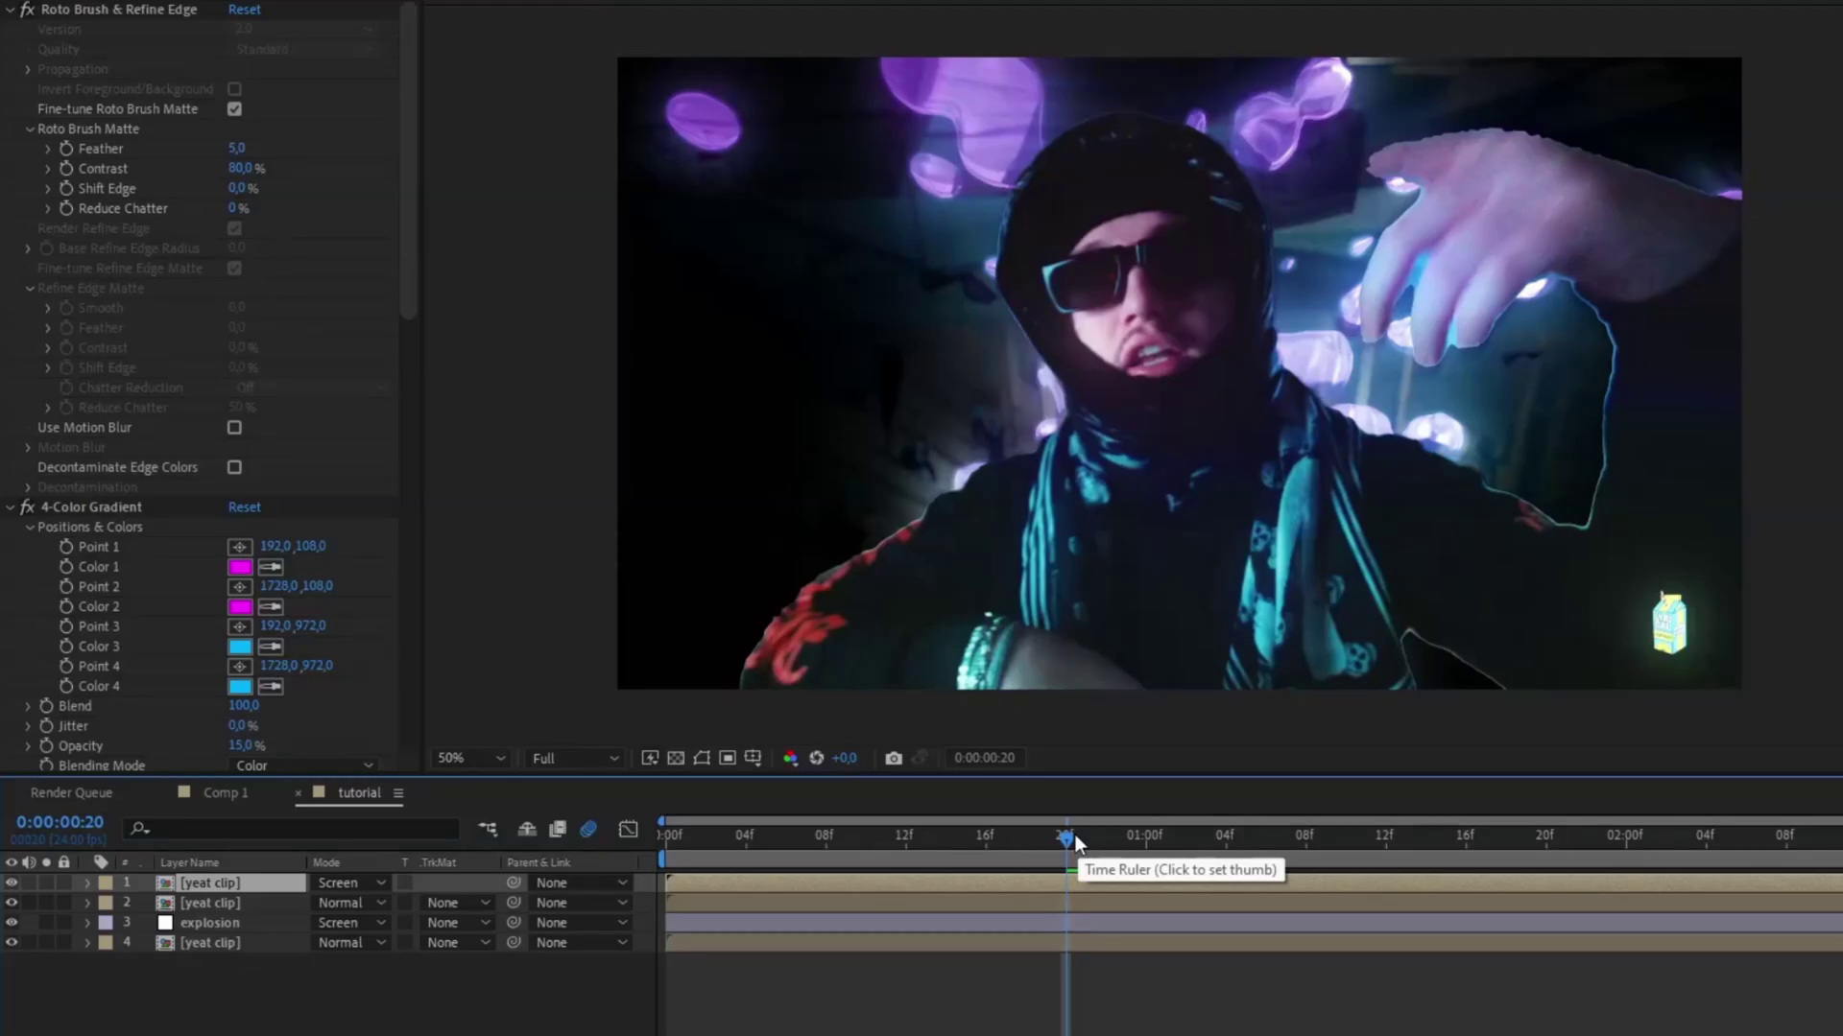
left_click(11, 884)
left_click(10, 884)
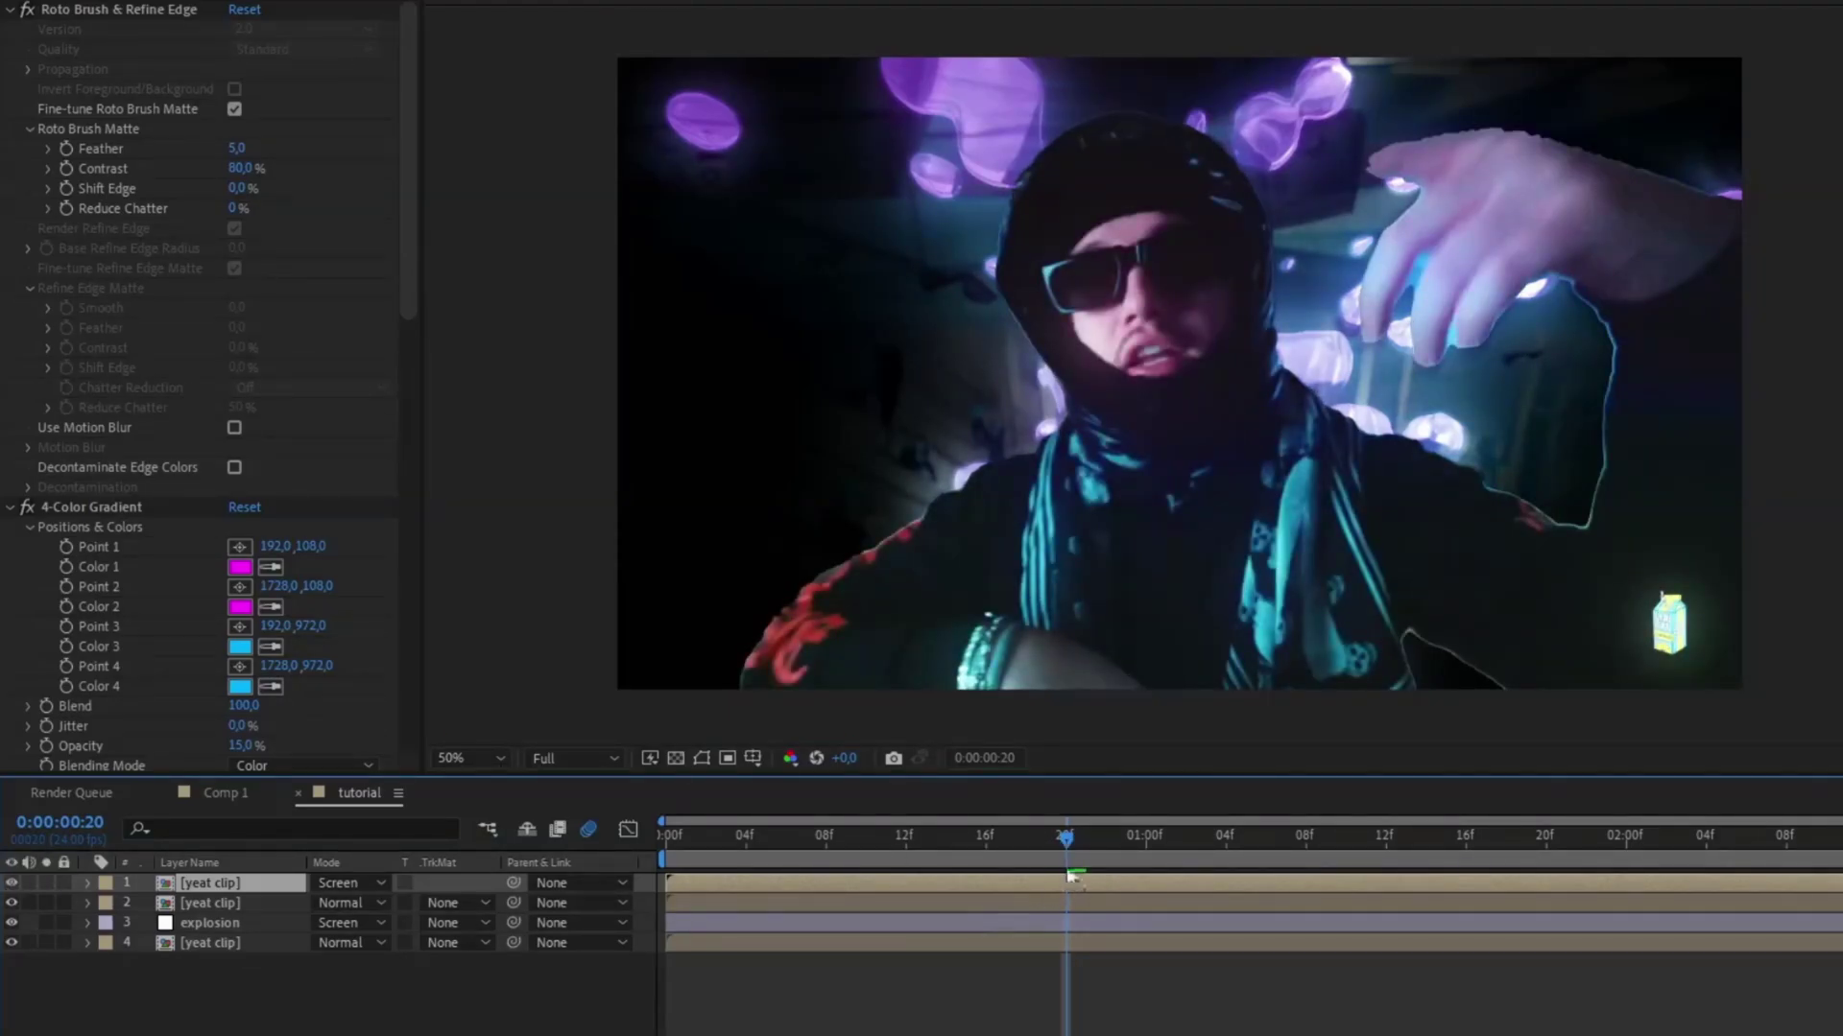
key("space")
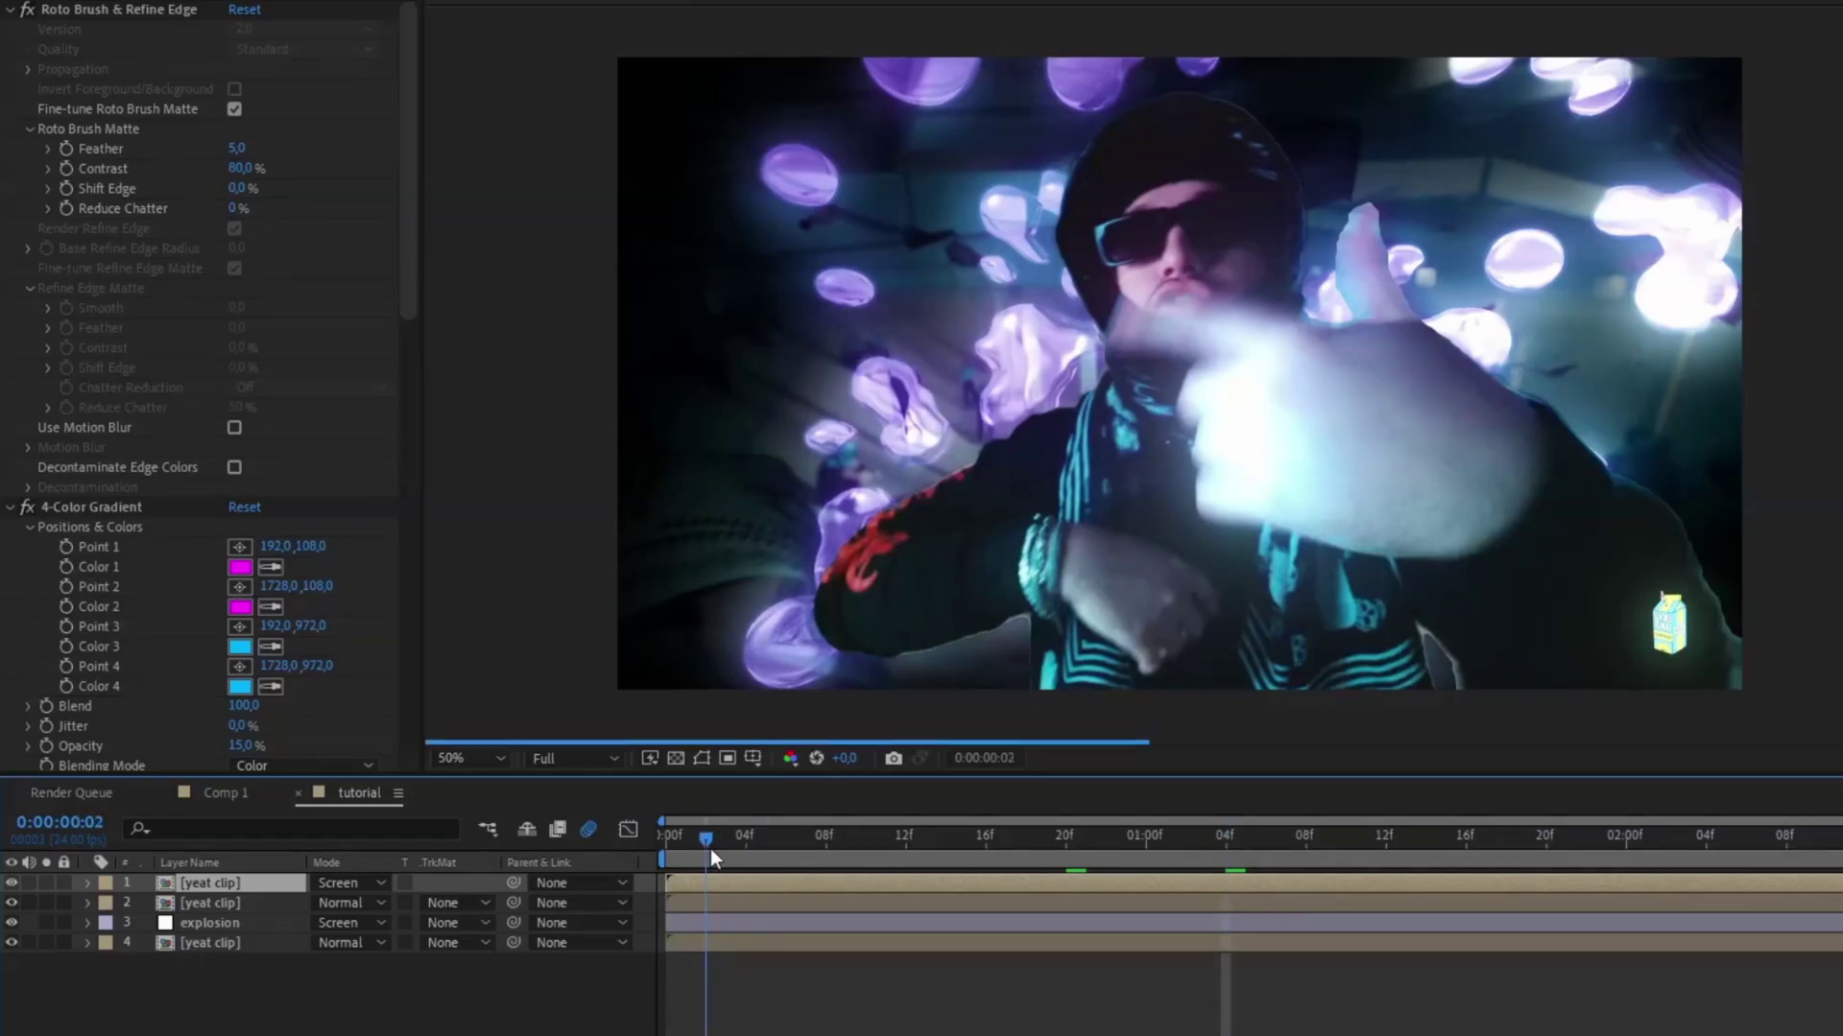
key("Home")
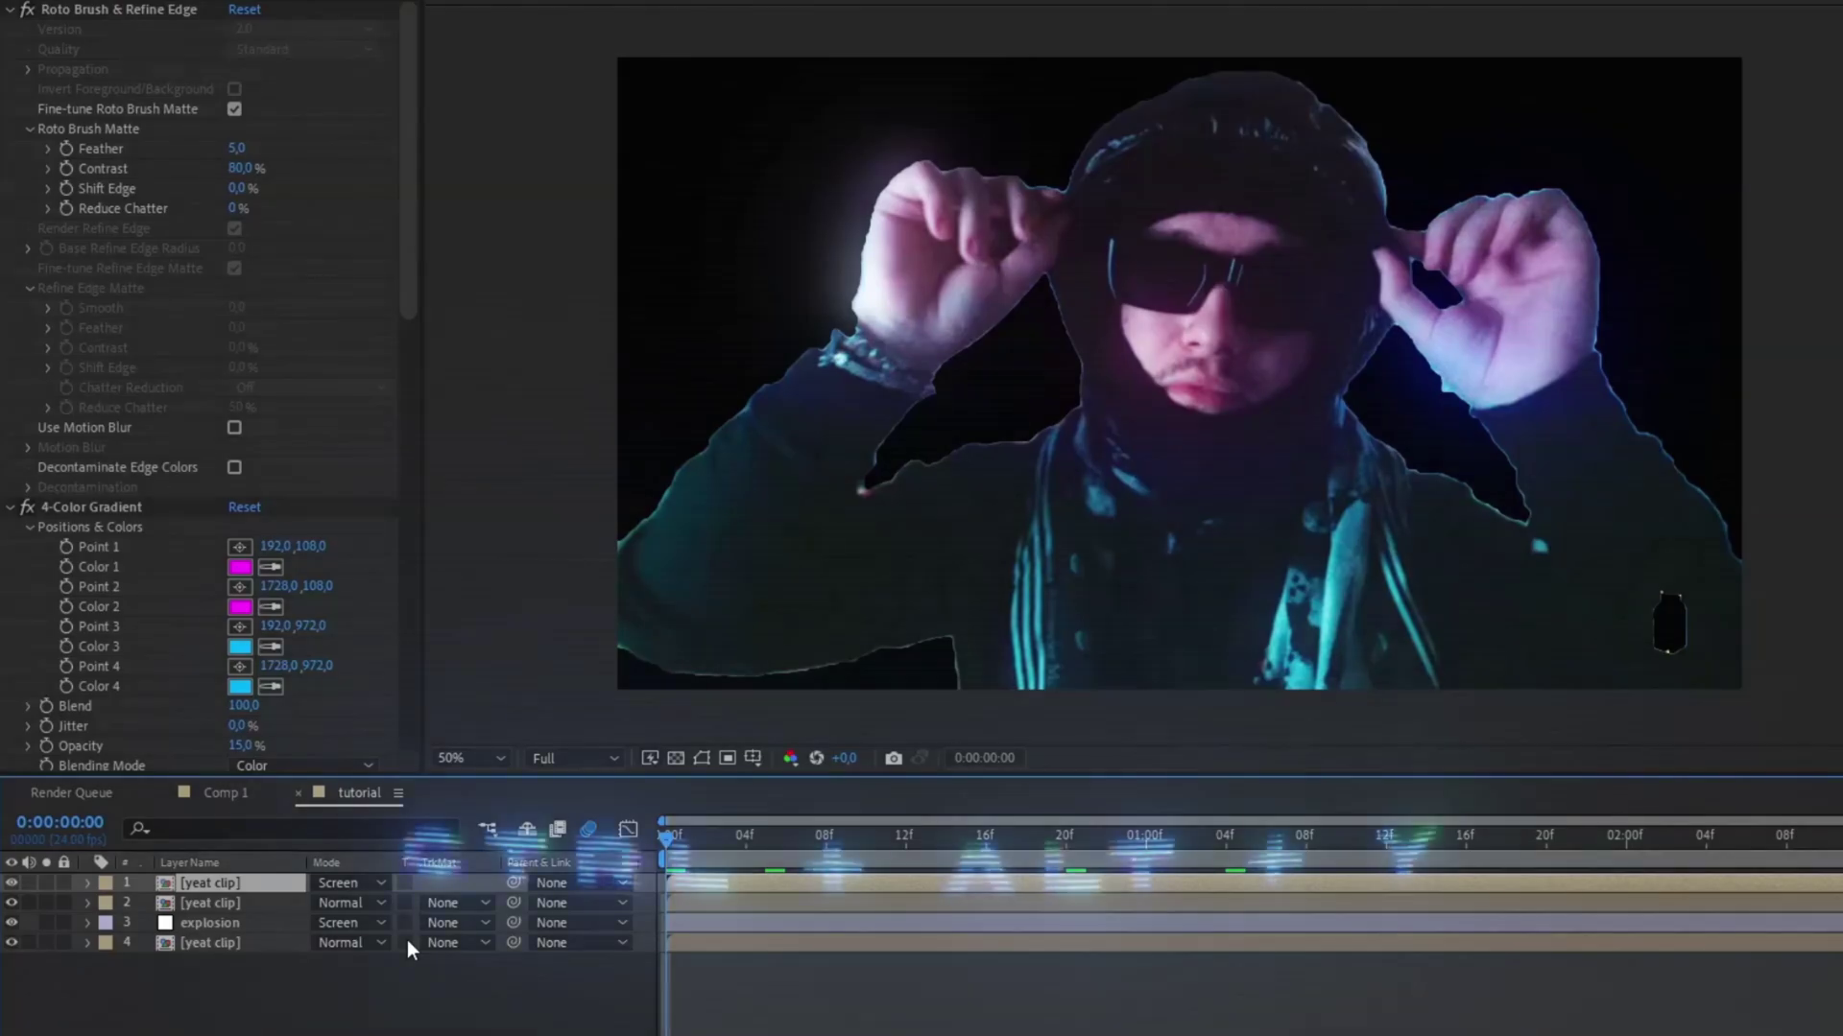
Step: Add a new adjustment layer on top with a Transform effect
key("ctrl+alt+y")
key("ctrl+space")
type("tr")
key("Return")
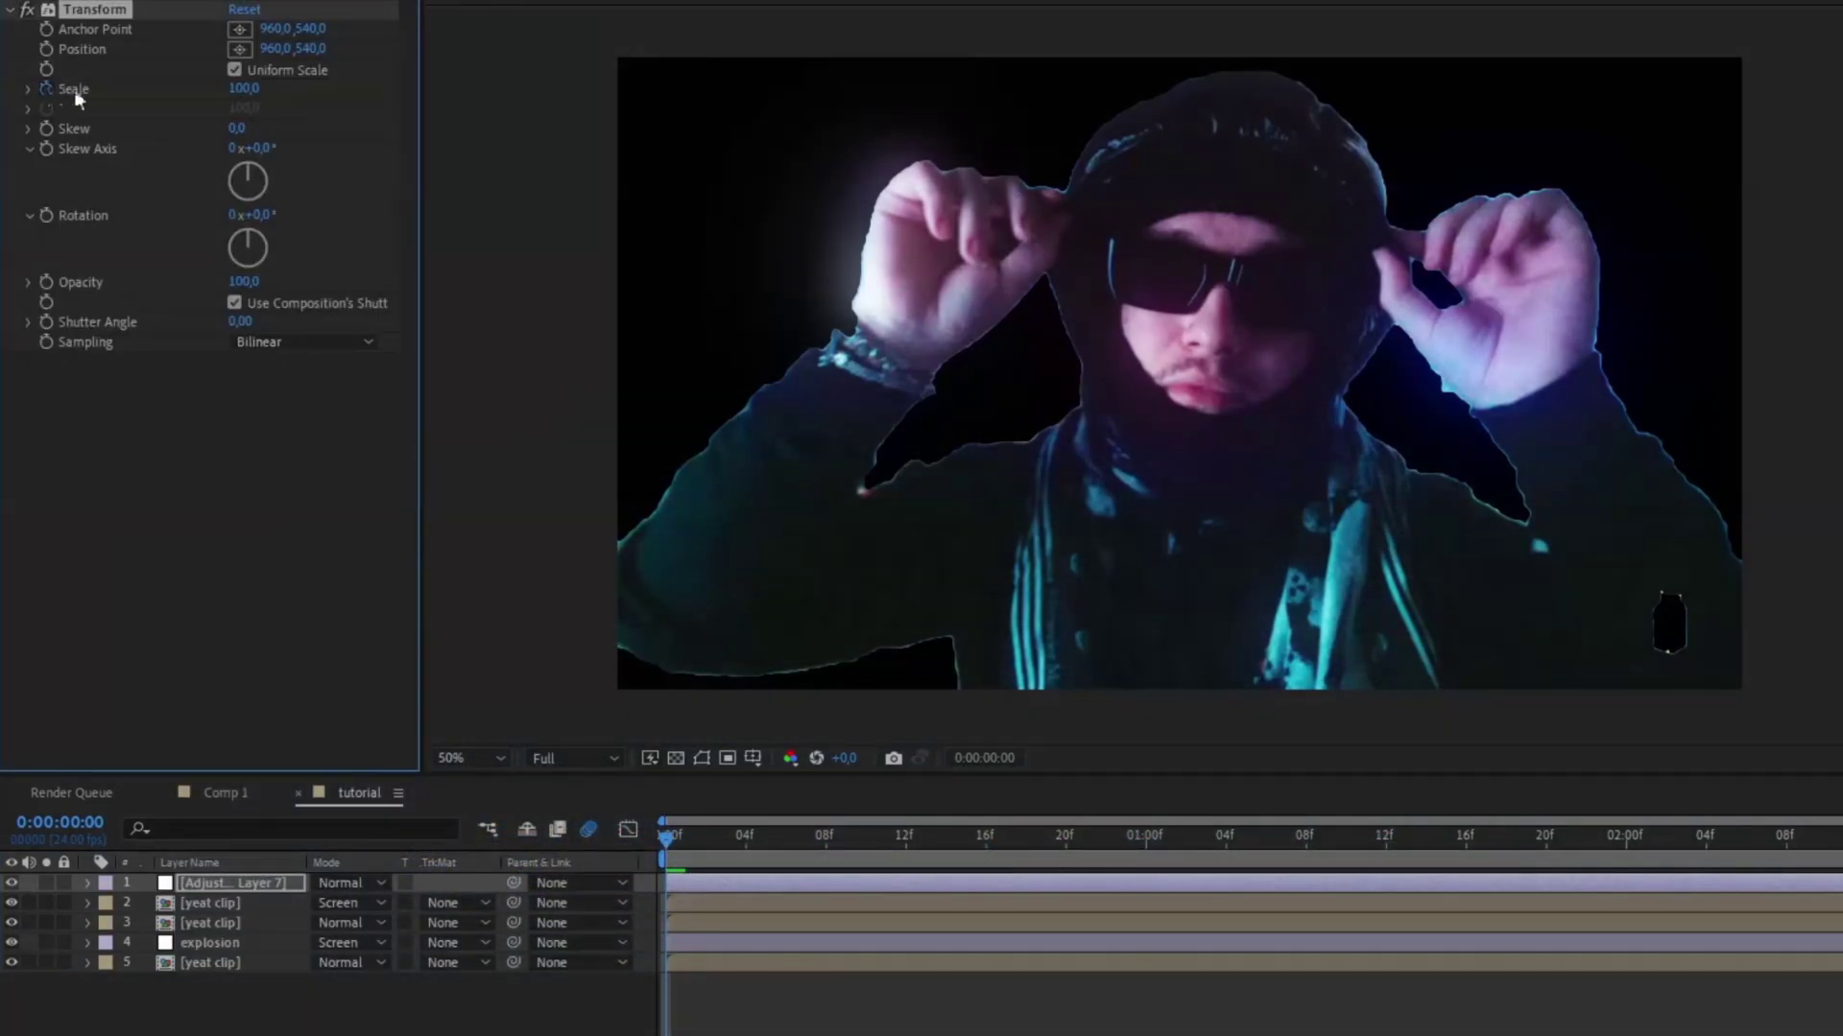
Step: Keyframe Transform Scale from 175 at frame 0 to 100 at 0:00:02:13, with Easy Ease
left_click(245, 88)
key("Return")
key("space")
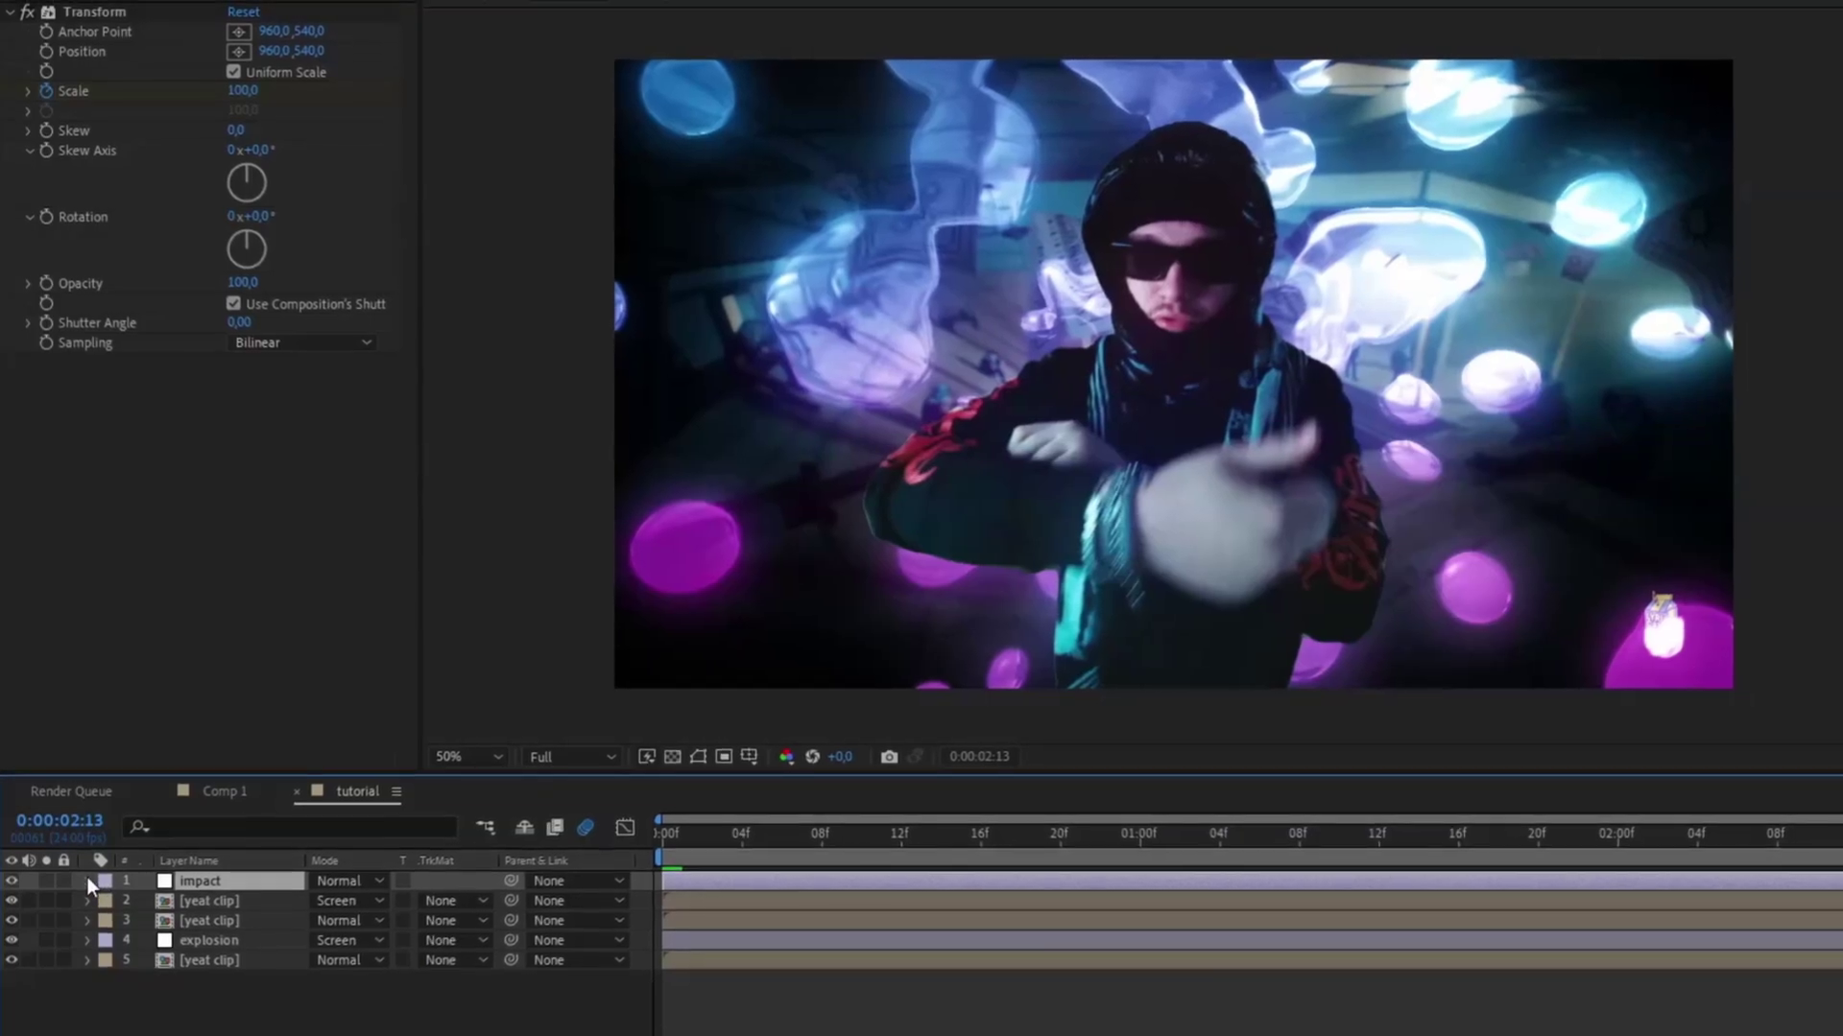
left_click(88, 880)
left_click(113, 908)
scroll(1656, 1001, "down", 2)
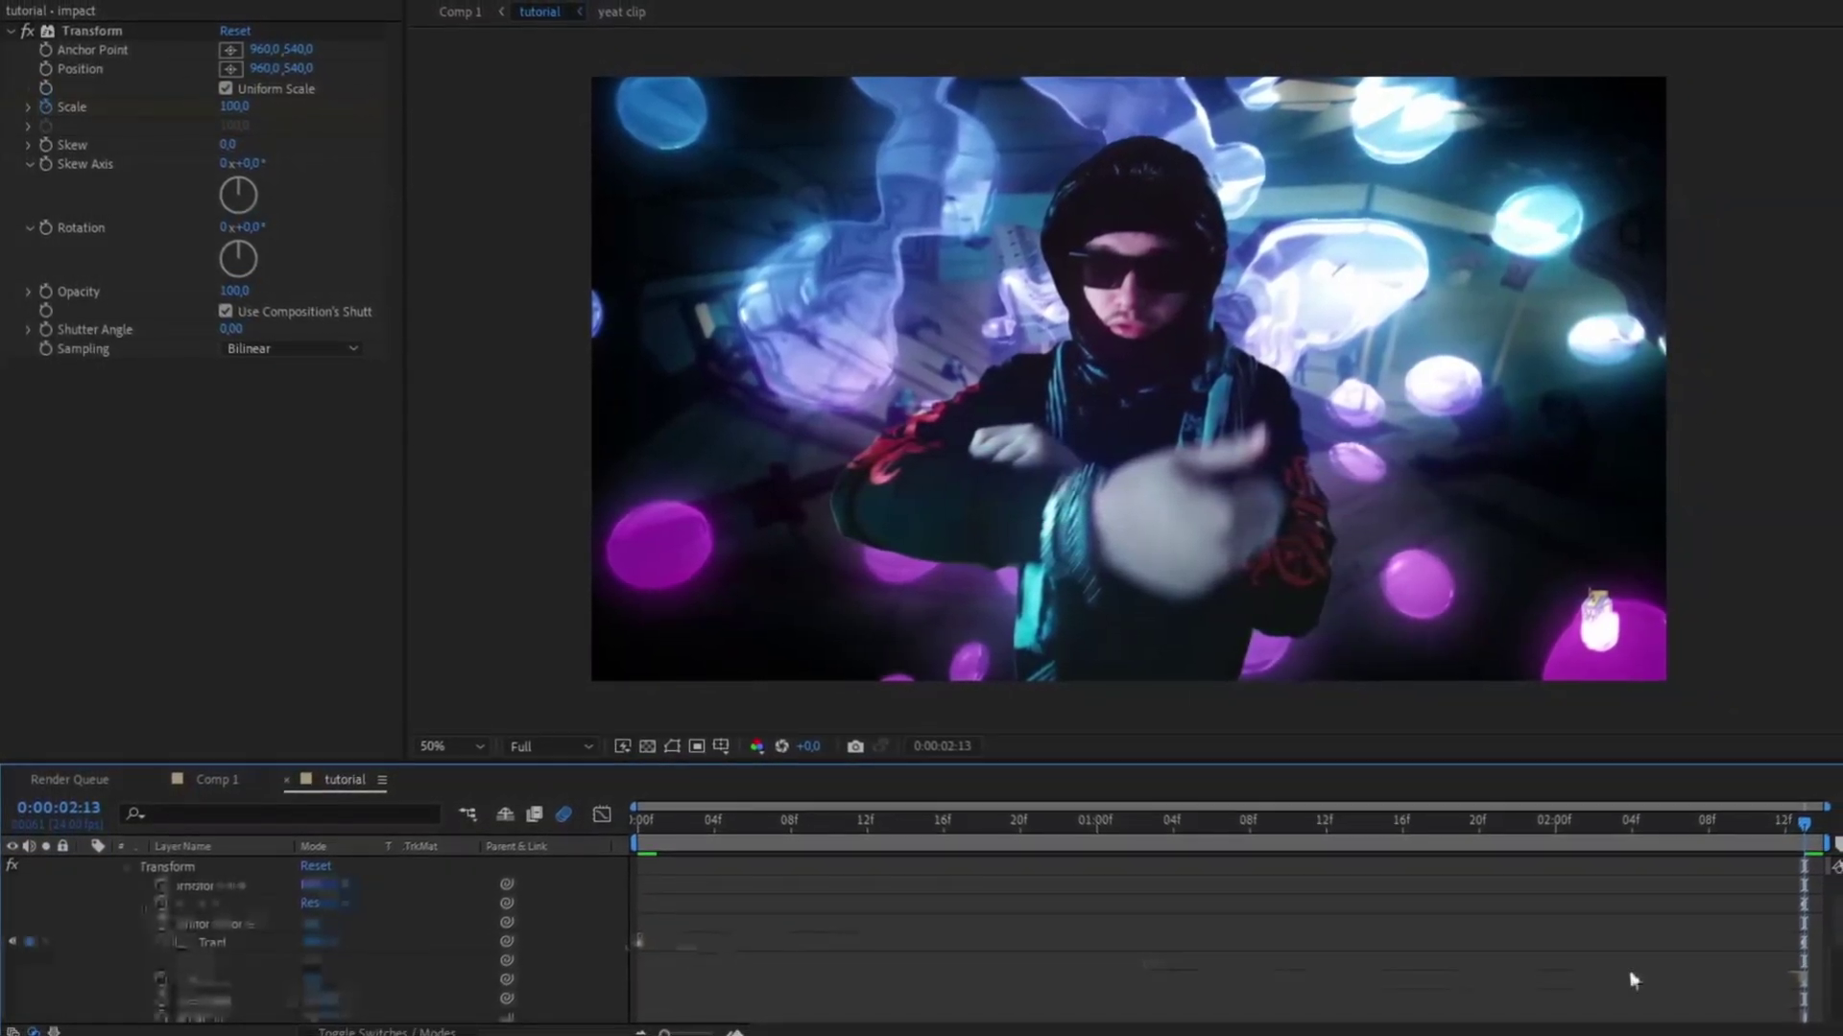
left_click_drag(629, 908, 1547, 974)
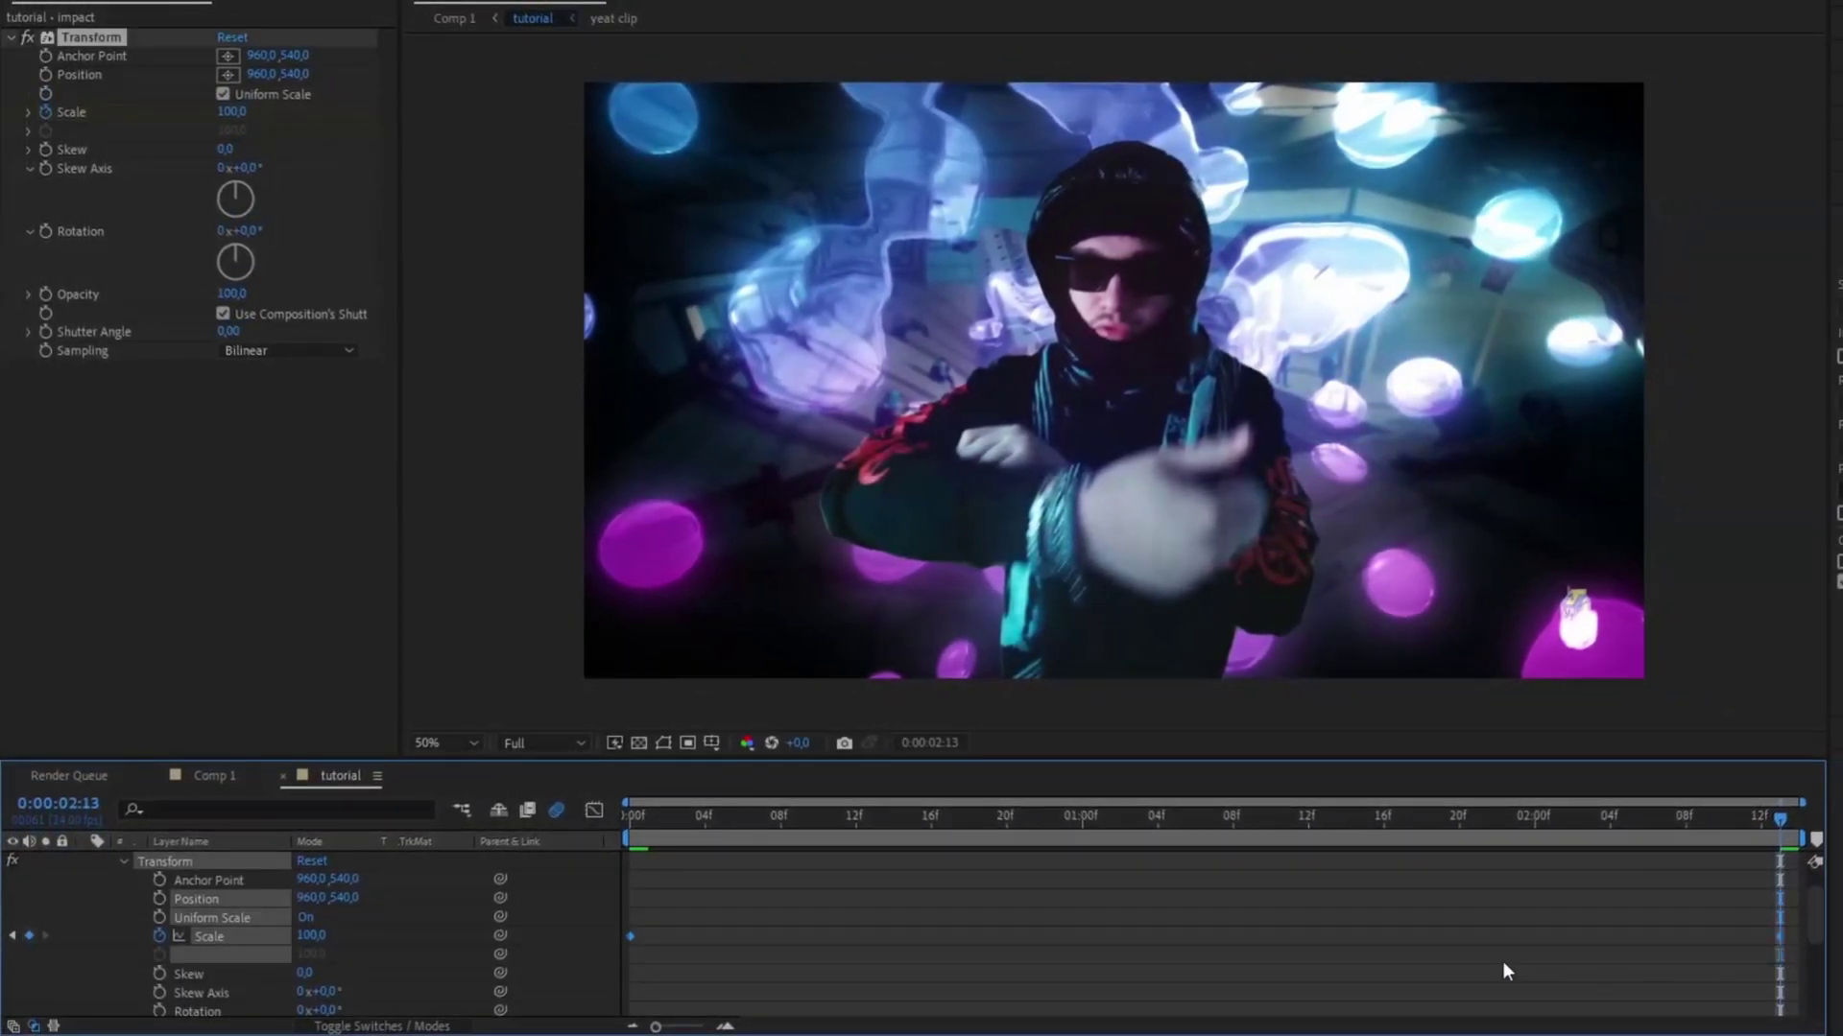
key("F9")
left_click(648, 906)
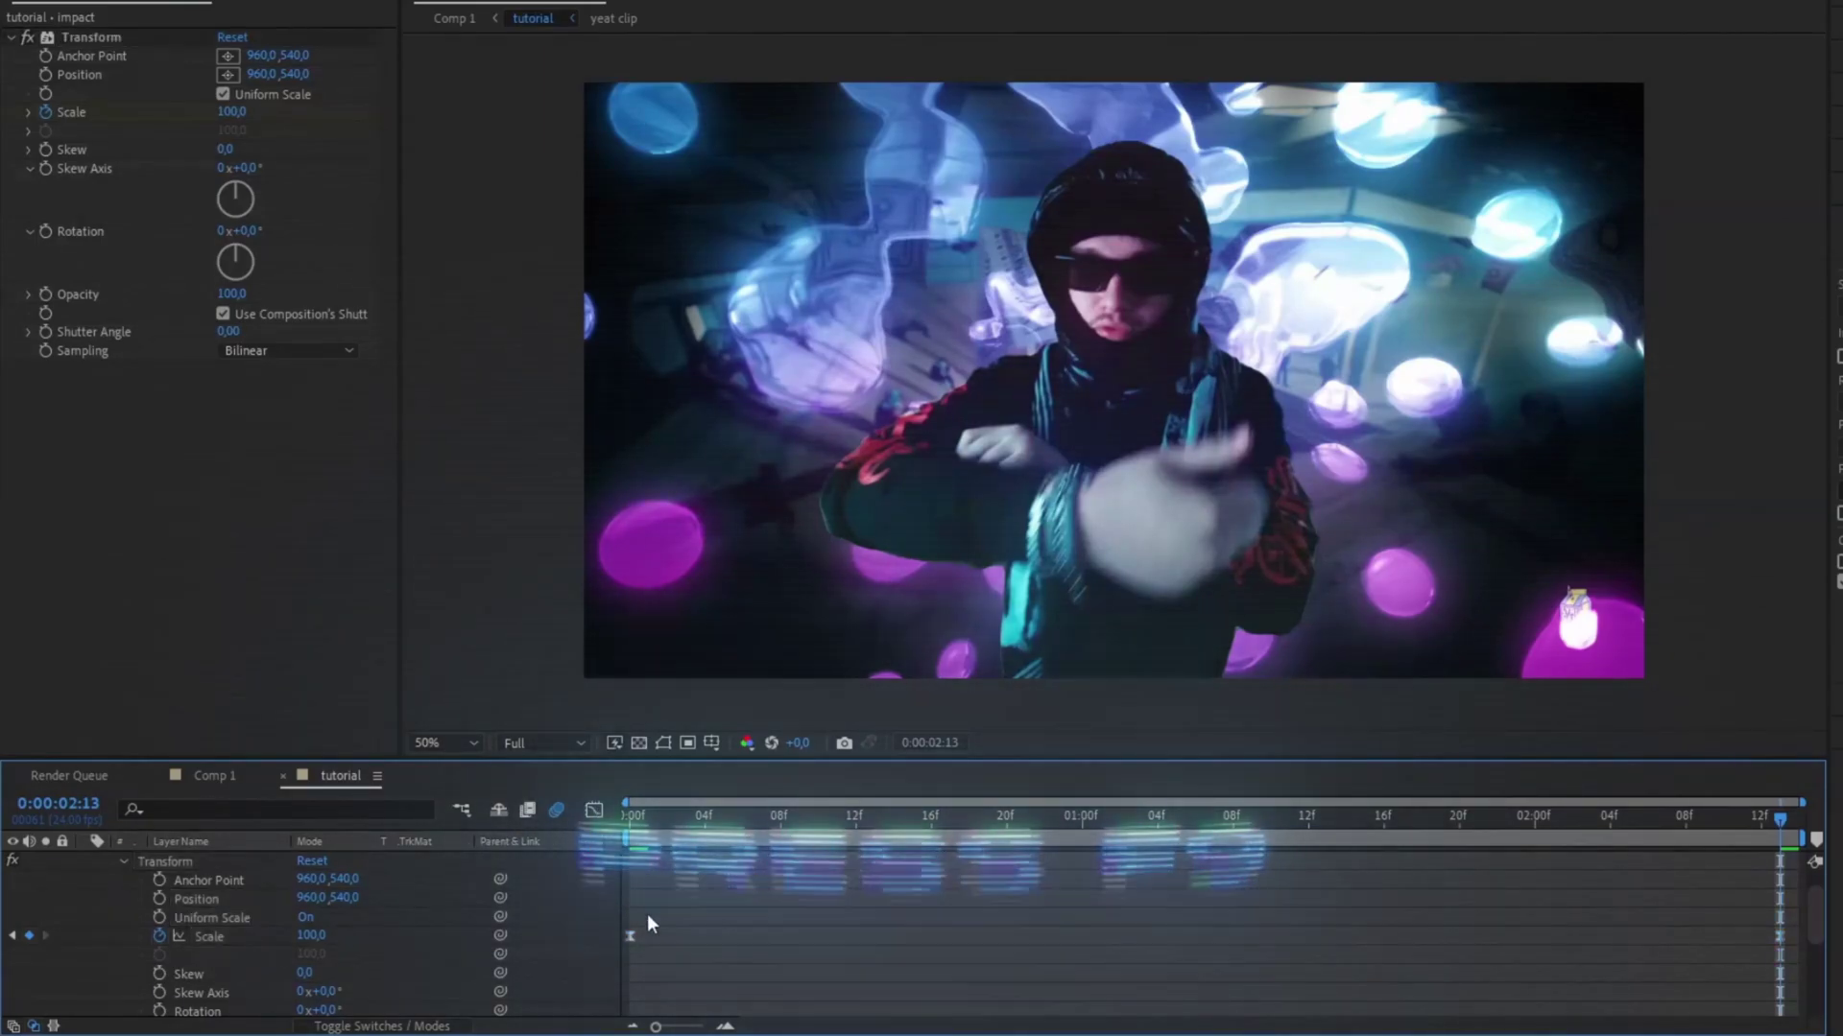
Step: Steepen the Scale curve handles in the Graph Editor for a sharp zoom settle
left_click(594, 810)
left_click(1013, 864)
left_click_drag(1013, 865, 631, 964)
left_click_drag(1394, 977, 530, 988)
key("Home")
left_click(594, 810)
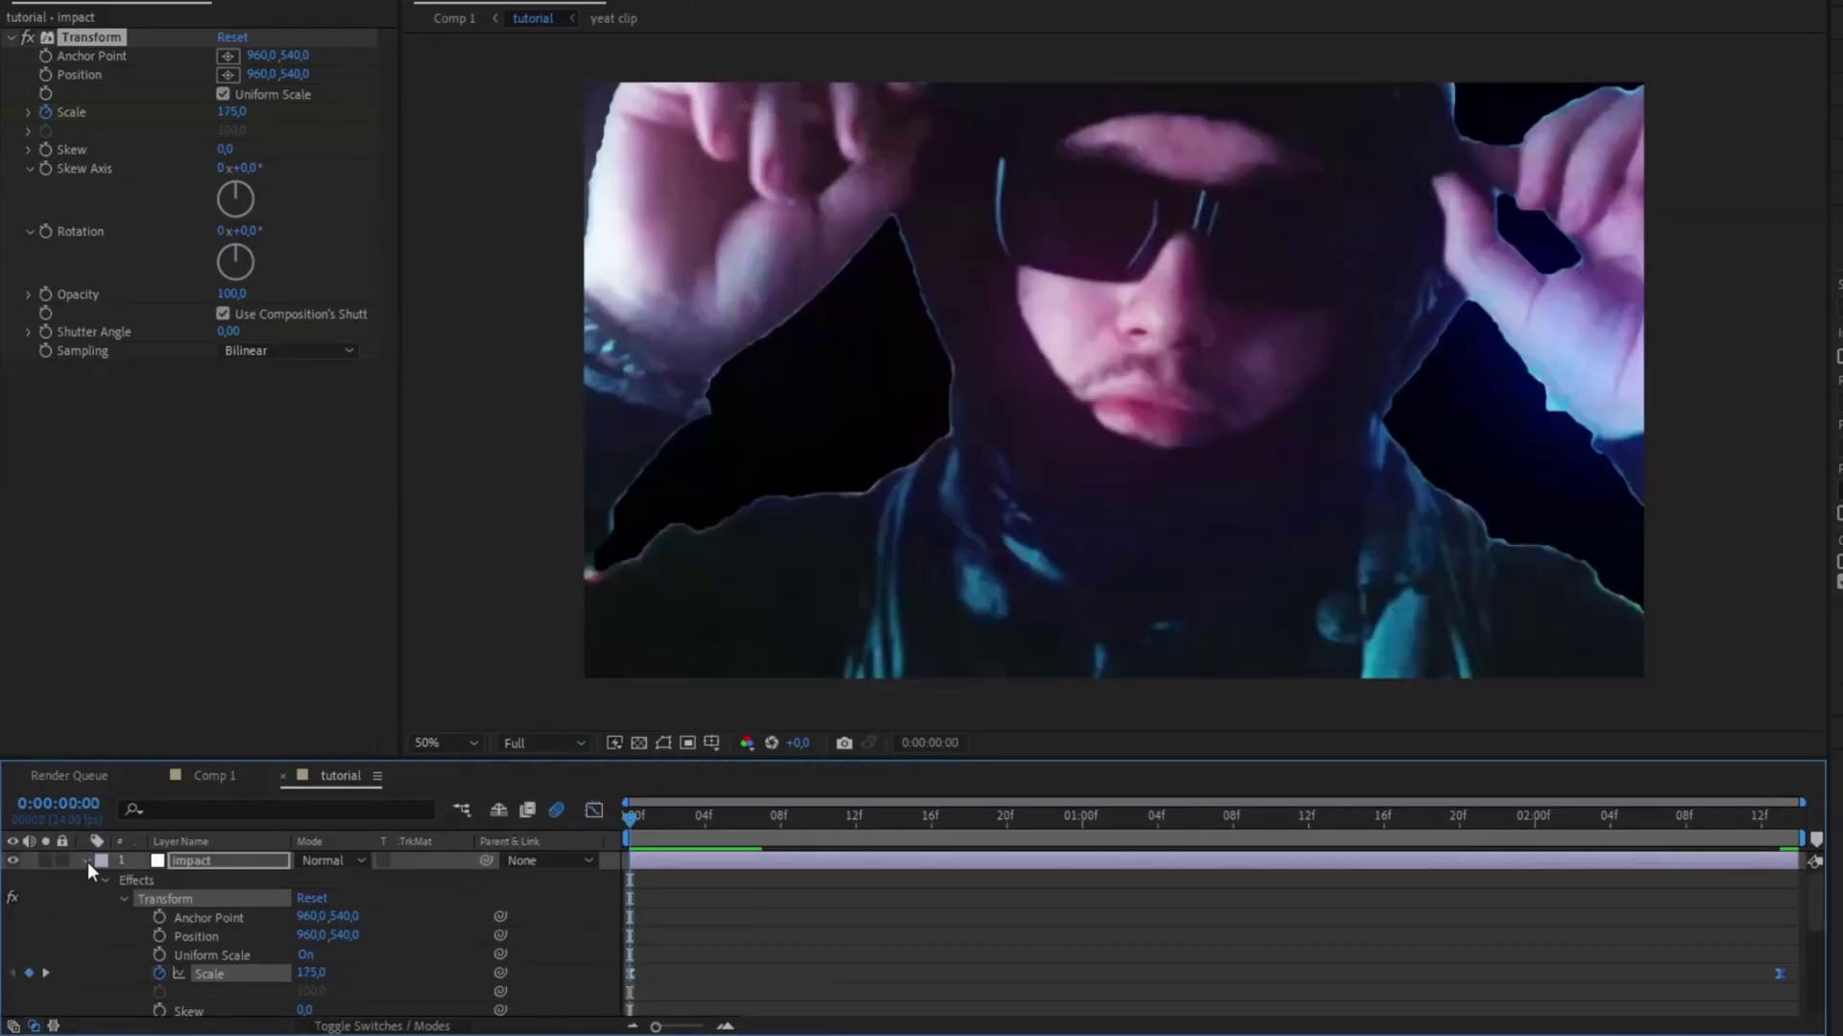
left_click(88, 861)
key("ctrl+space")
Step: Add Twist-type Turbulent Displace, Size 300, keyframing Amount from 50 to 0
type("tu")
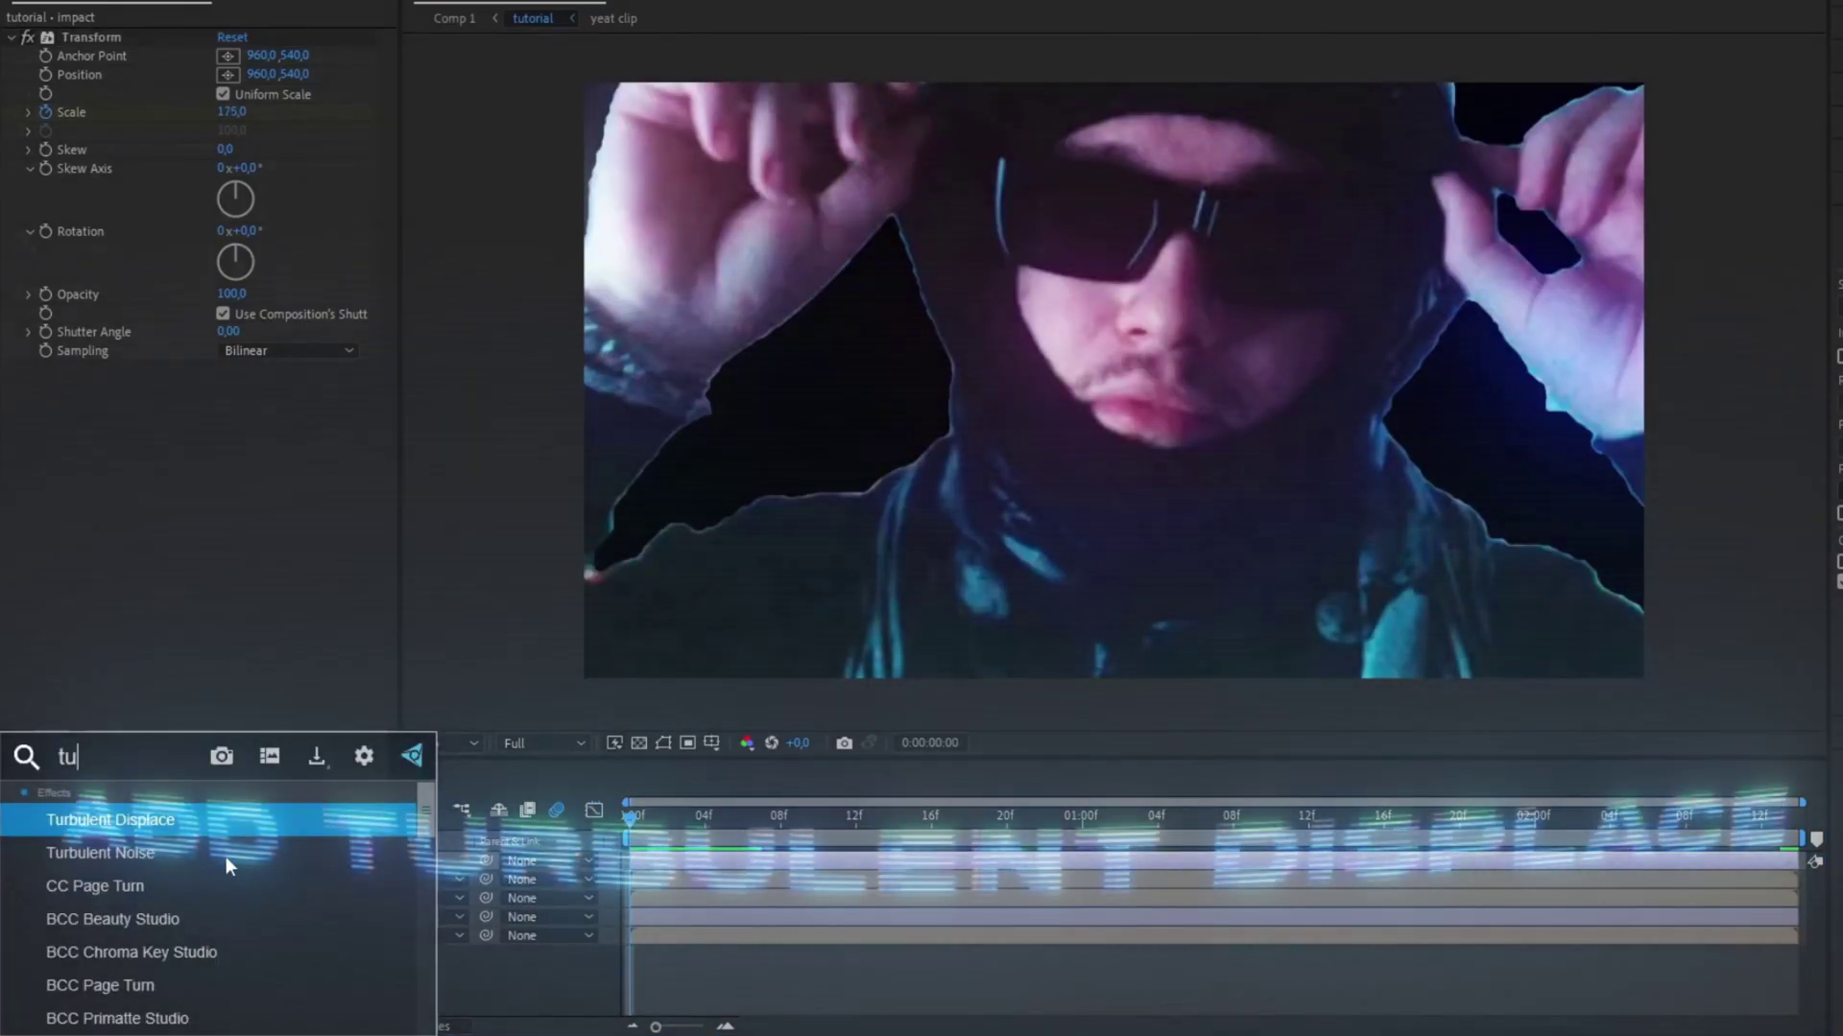
key("Return")
left_click(304, 391)
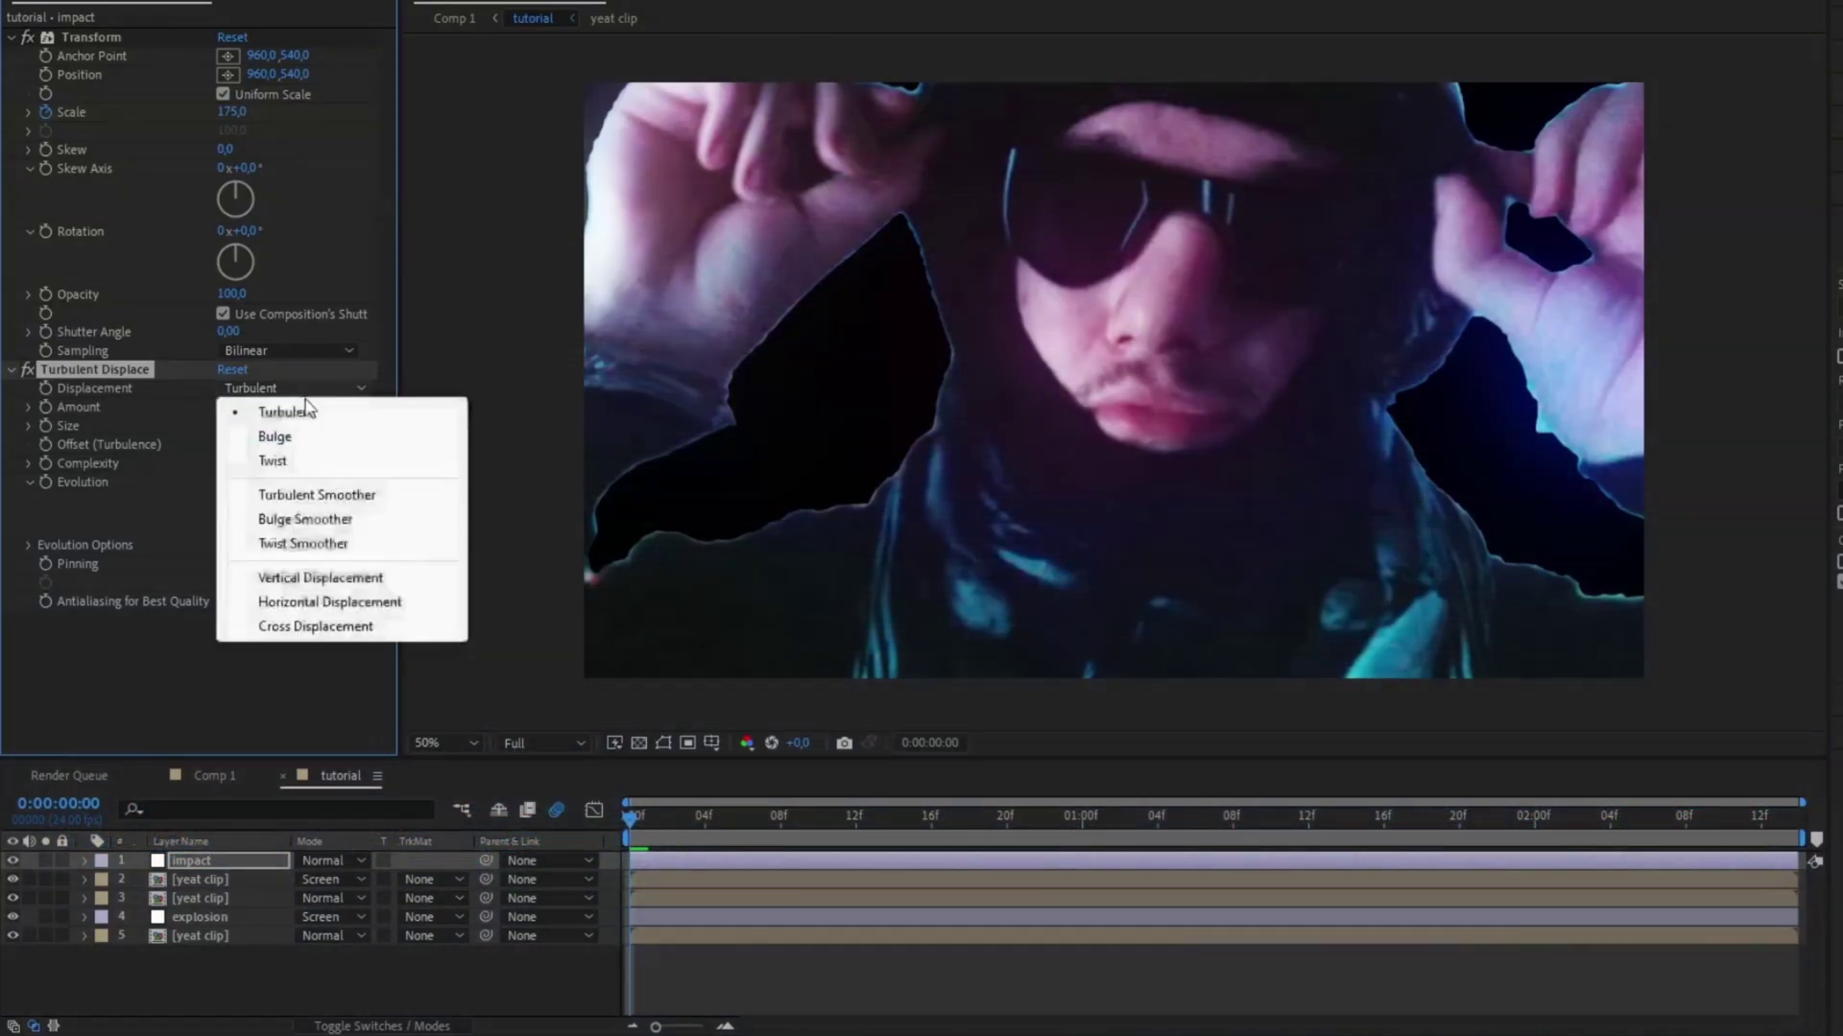
left_click(278, 461)
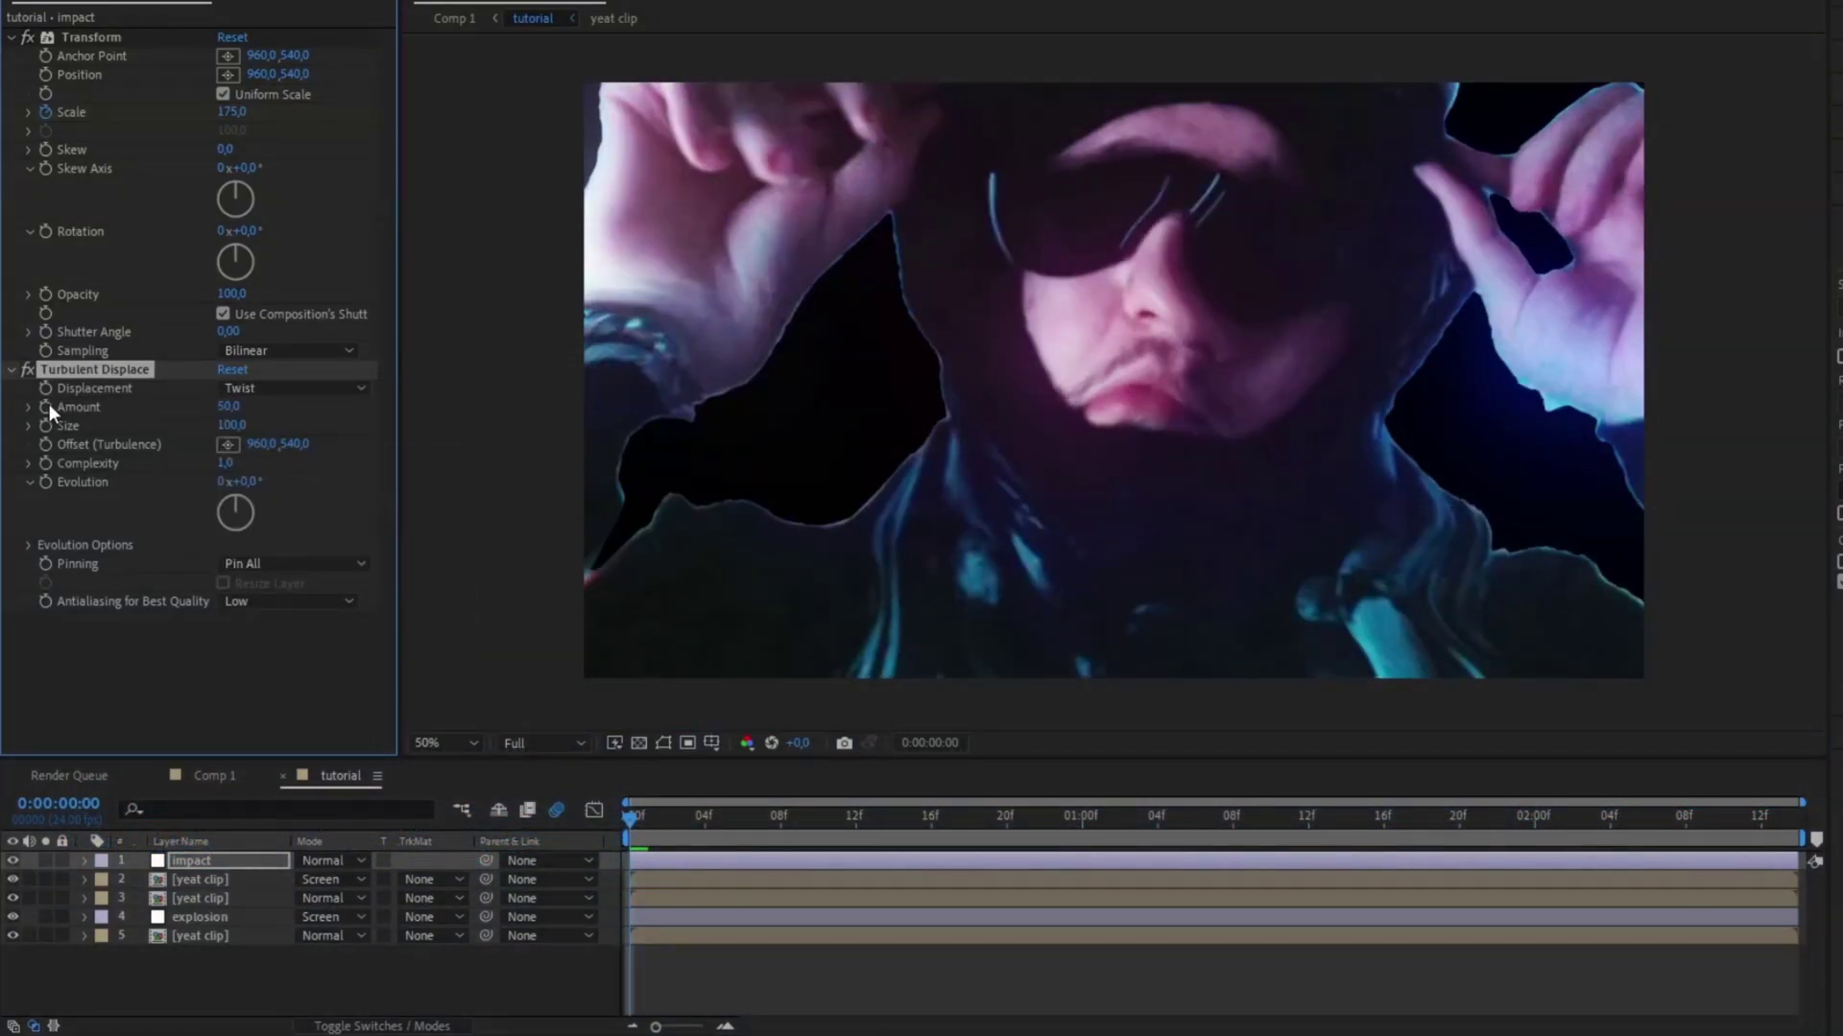
left_click(659, 818)
key("End")
left_click(230, 407)
type("0")
key("Return")
left_click(240, 426)
key("Return")
Step: Reshape the Amount curve in the Graph Editor so the twist drops off sharply
key("u")
left_click_drag(629, 898, 1730, 919)
key("shift+F3")
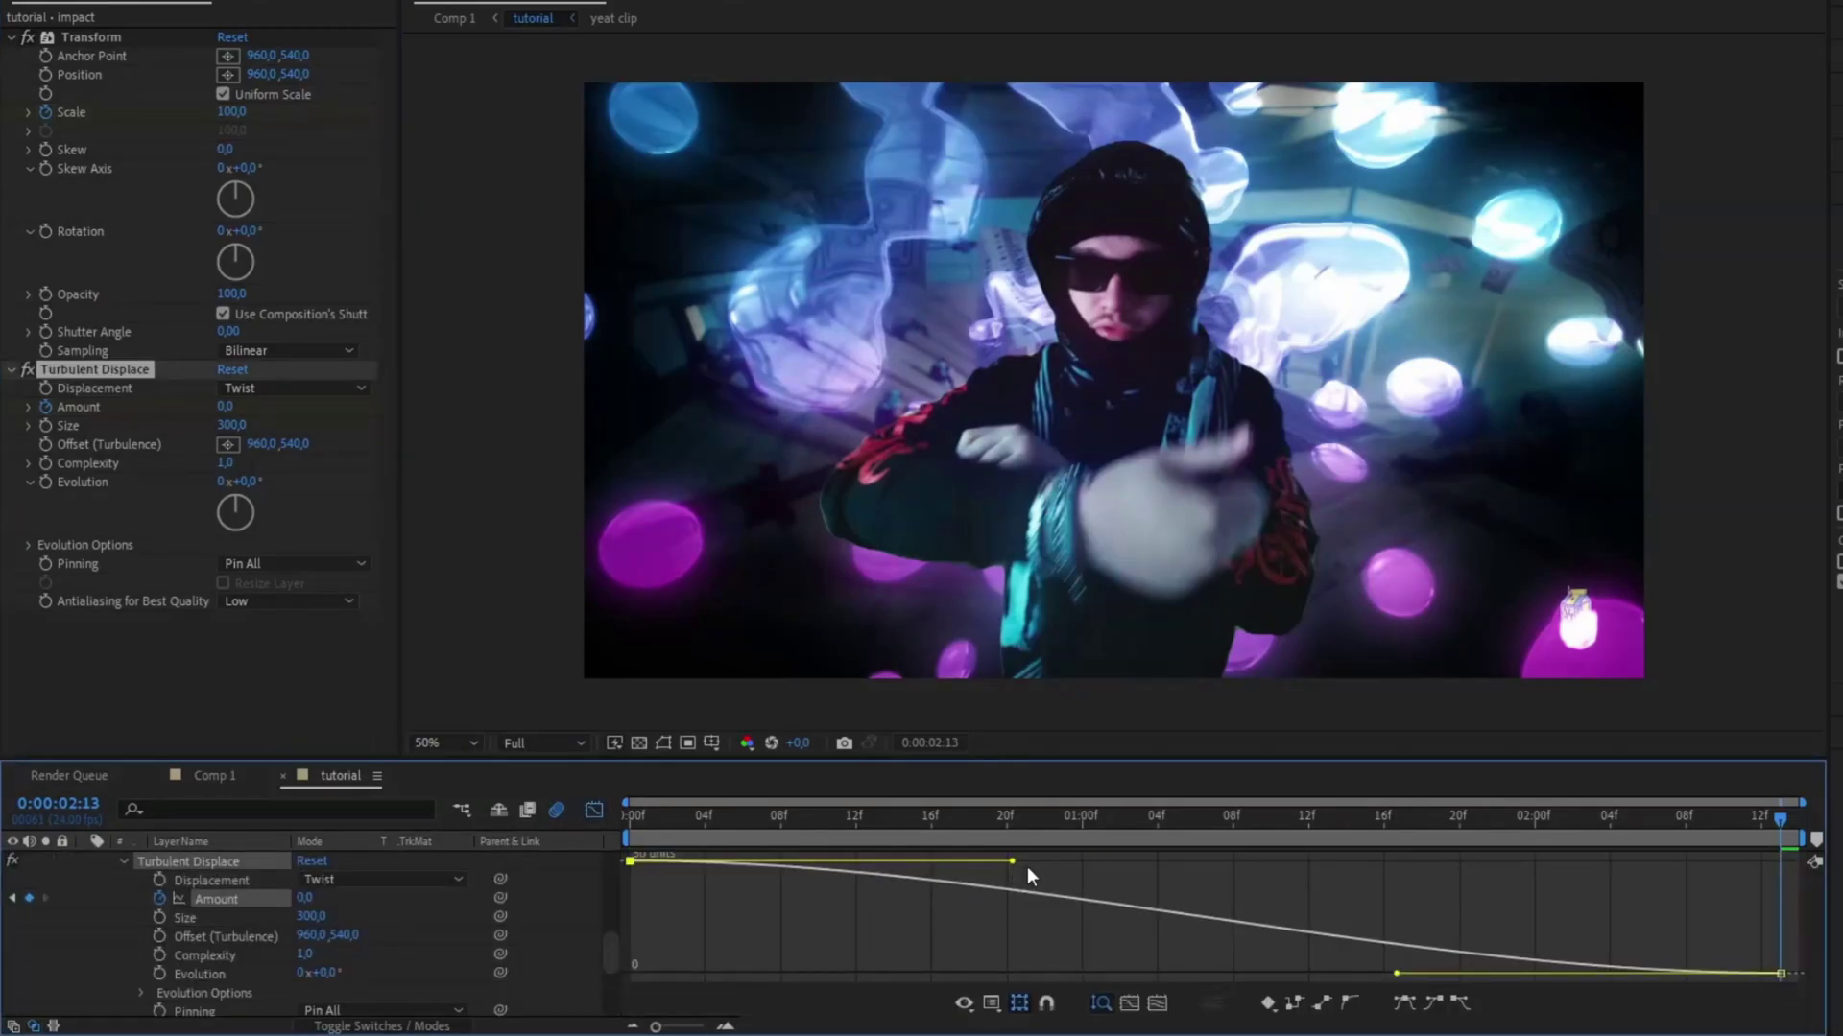
left_click_drag(960, 864, 554, 977)
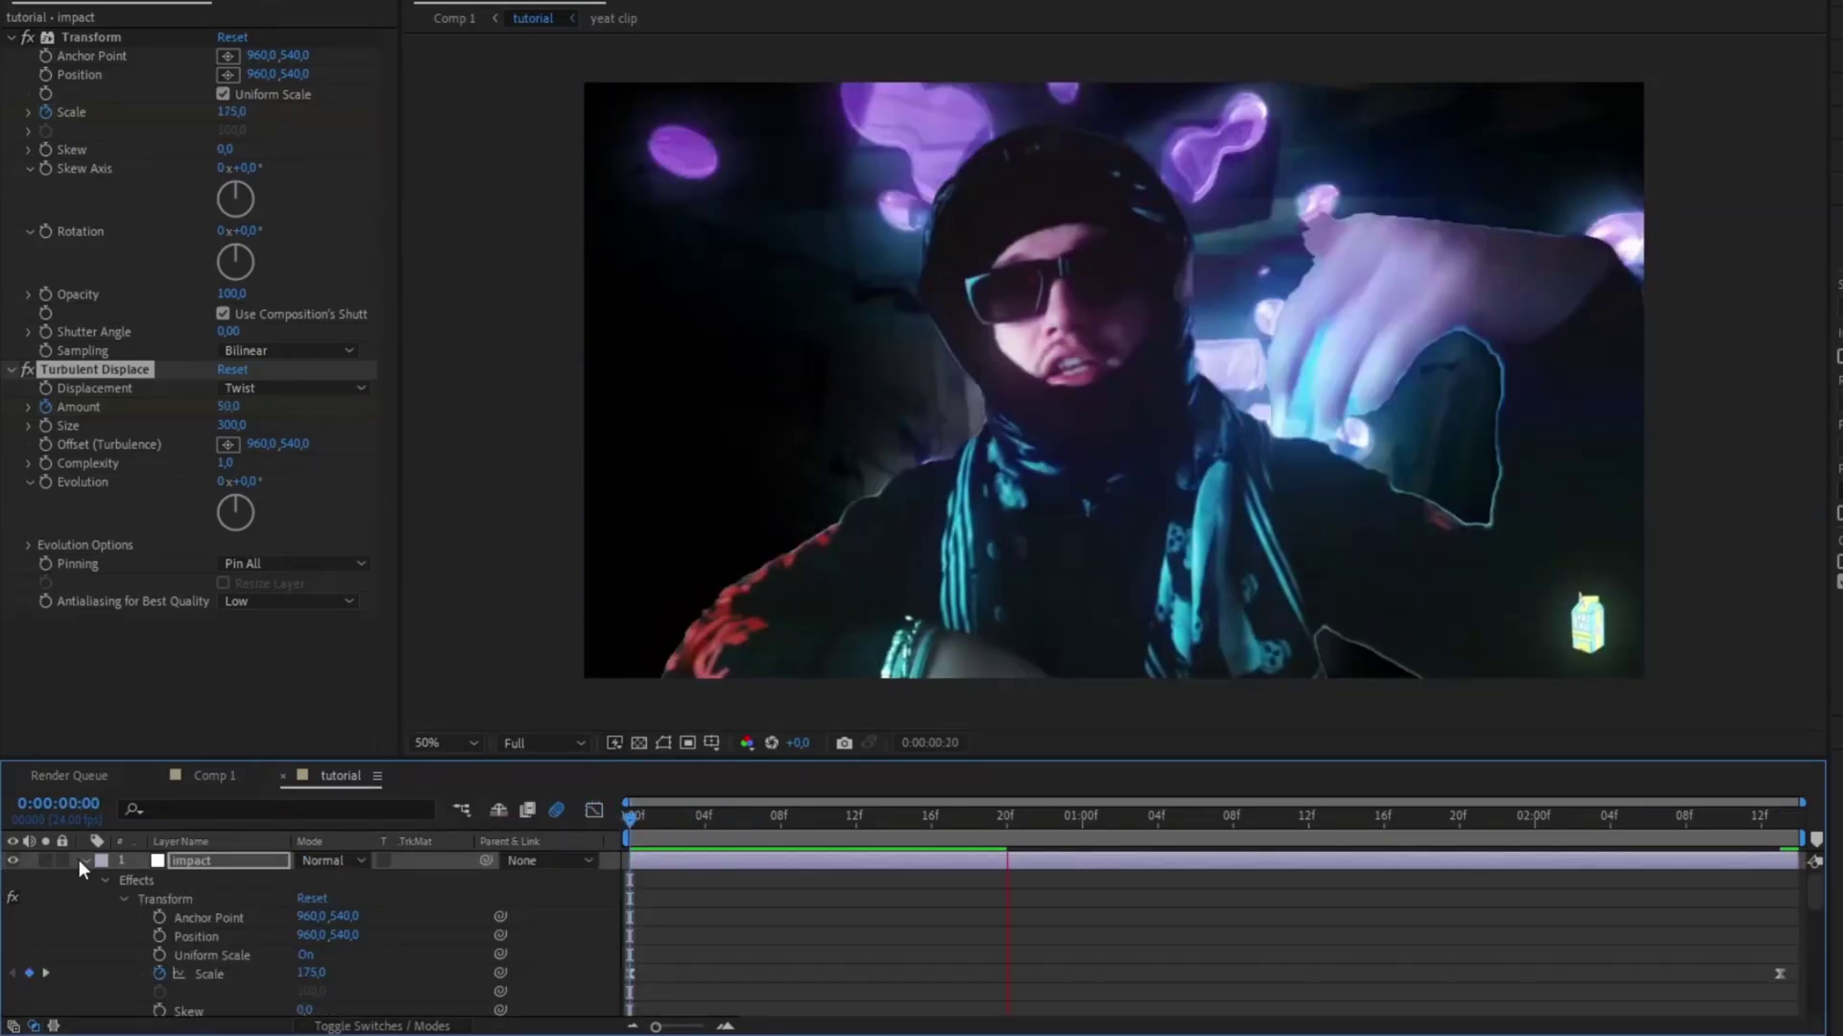
left_click(84, 863)
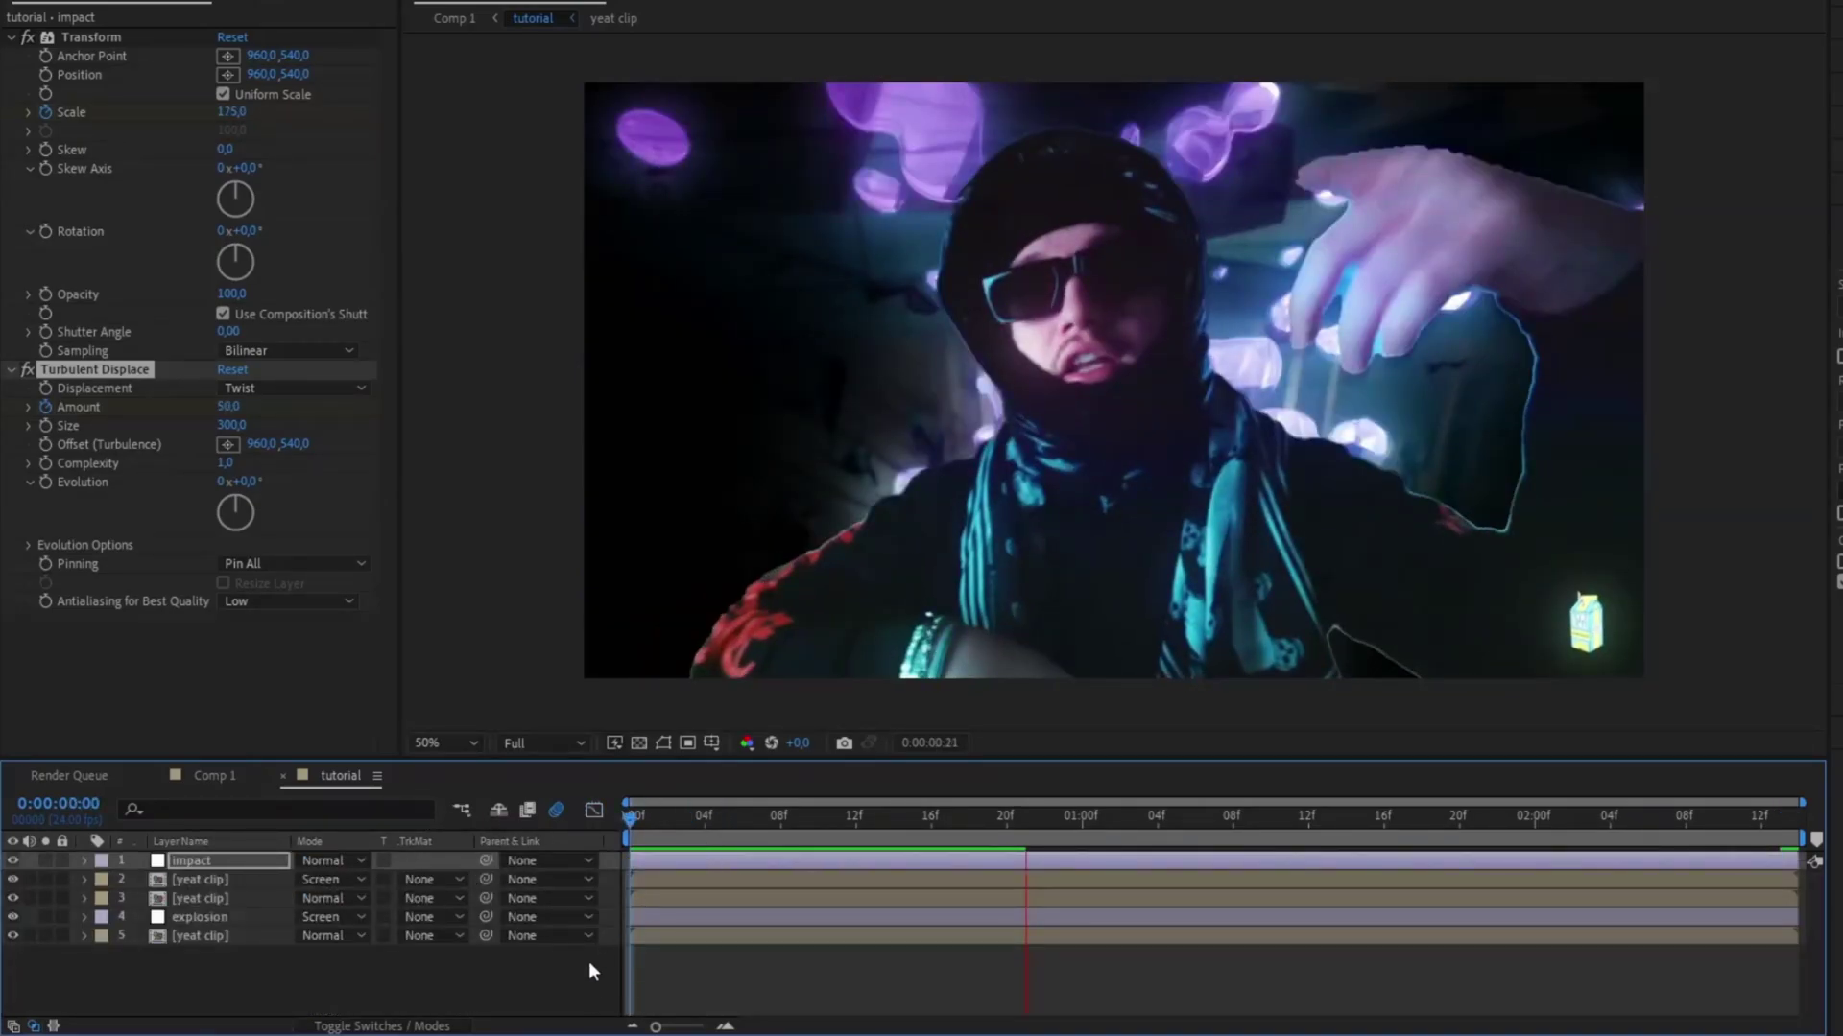
Step: Slide the explosion layer earlier in time, checking the timing around 0:00:00:21
left_click(391, 1027)
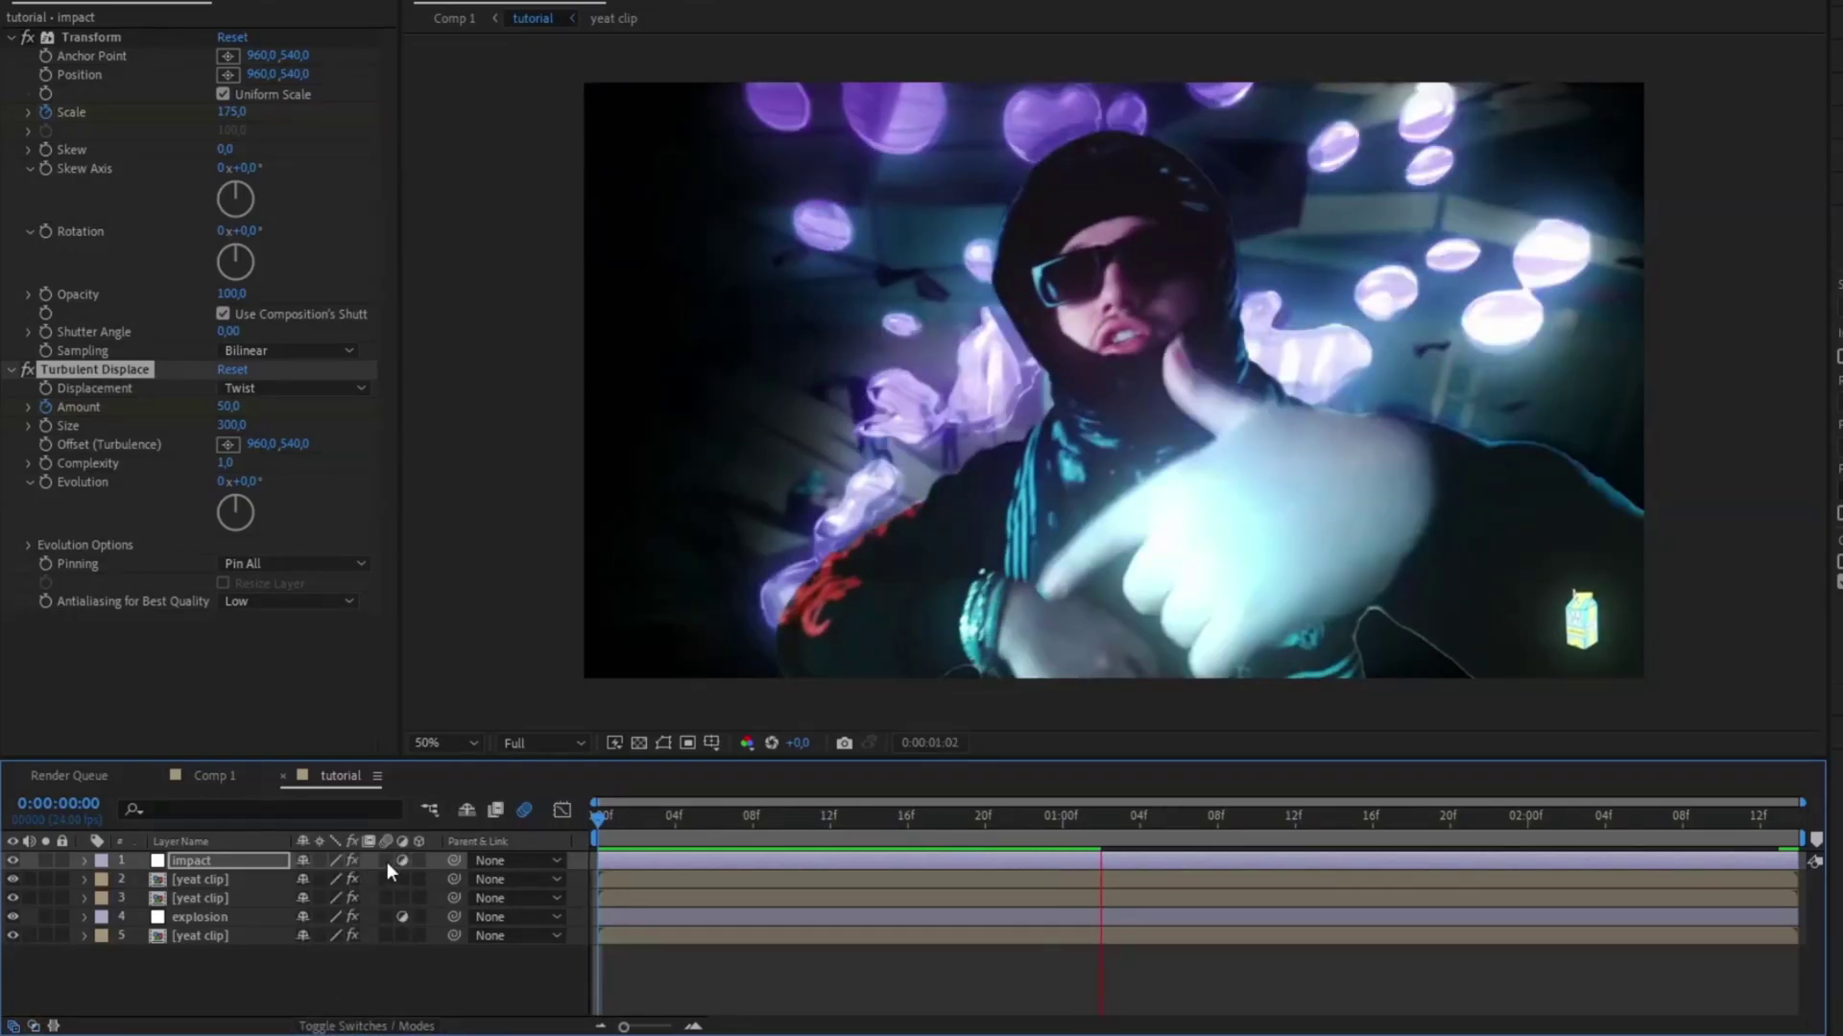
left_click(648, 827)
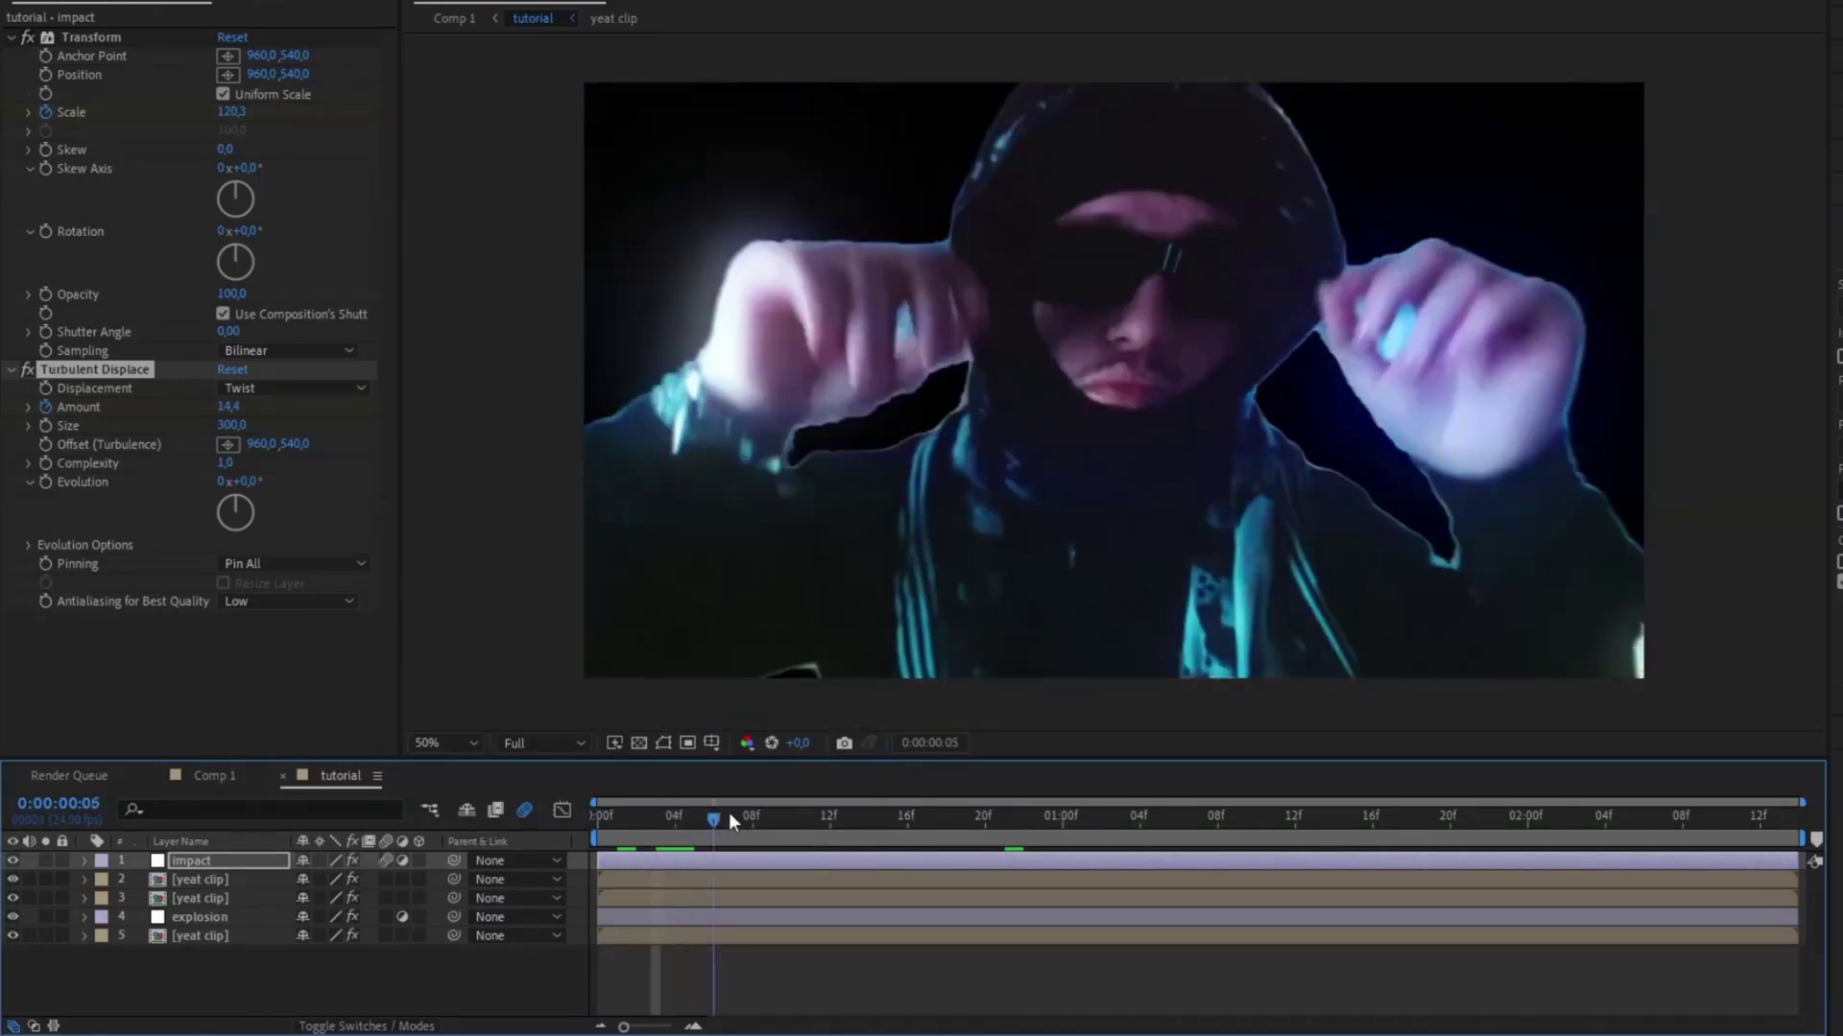
left_click(1005, 816)
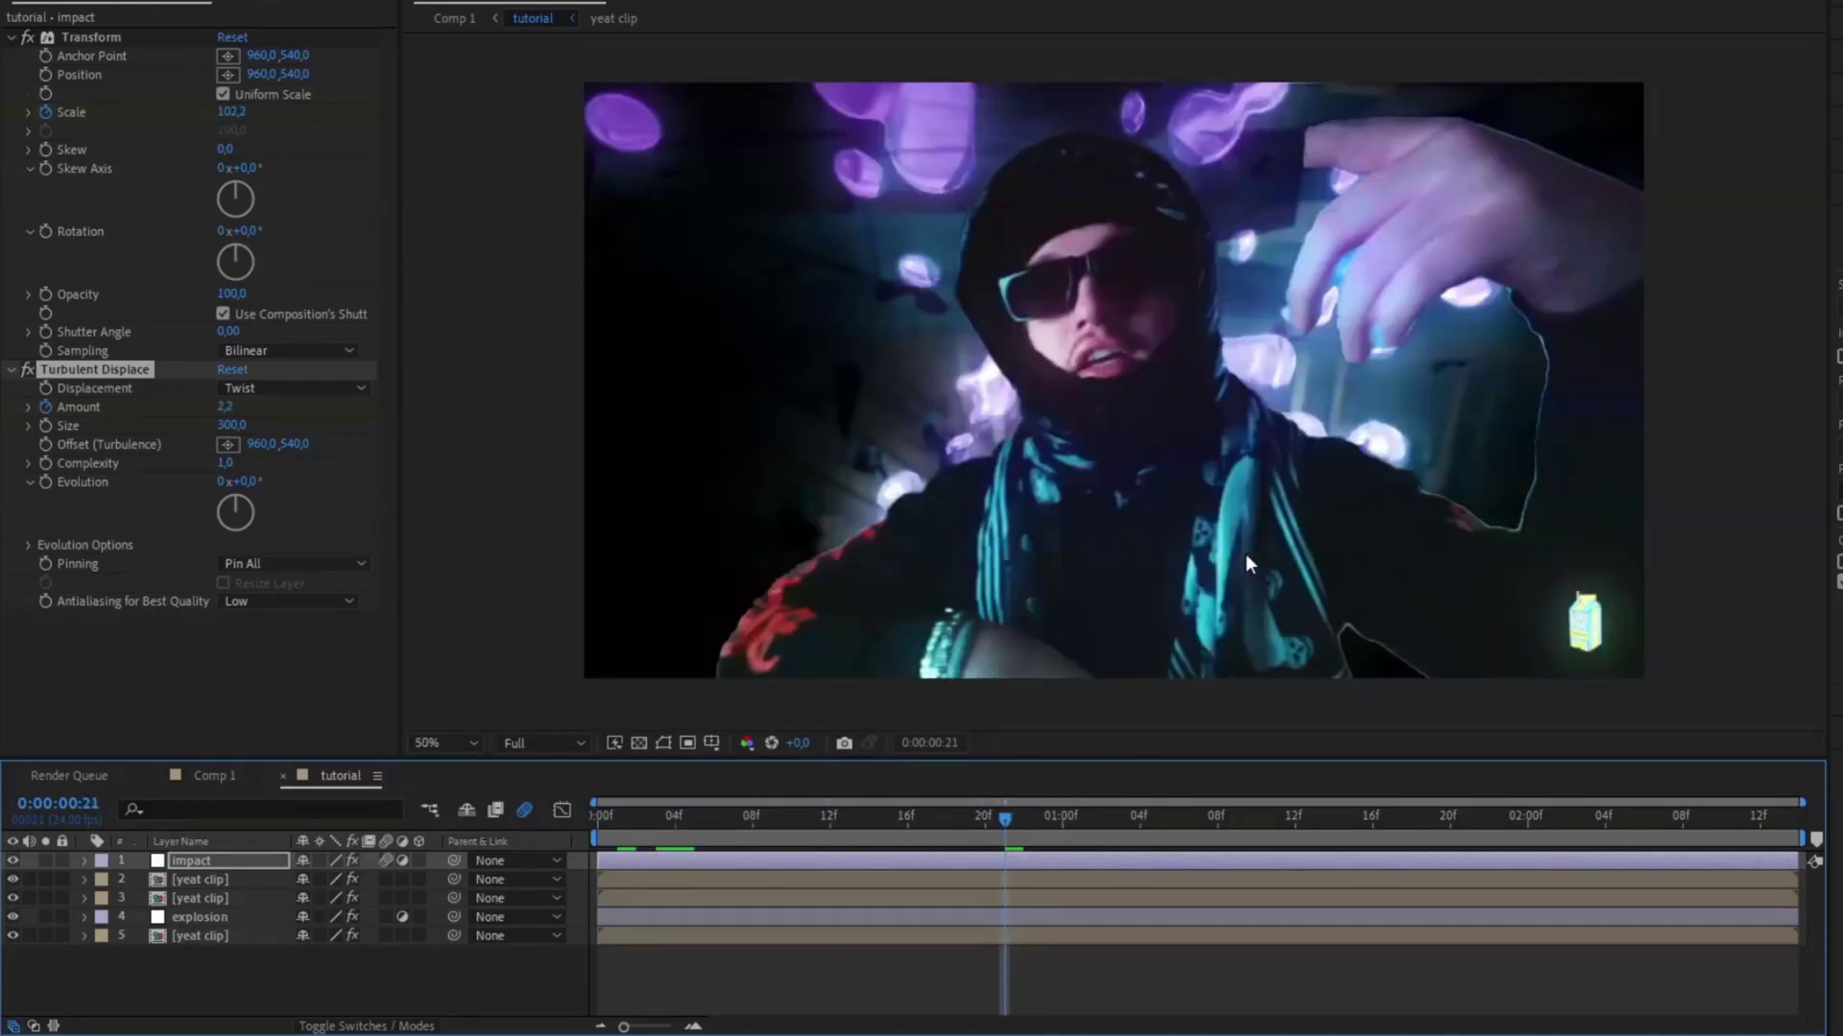
left_click(186, 913)
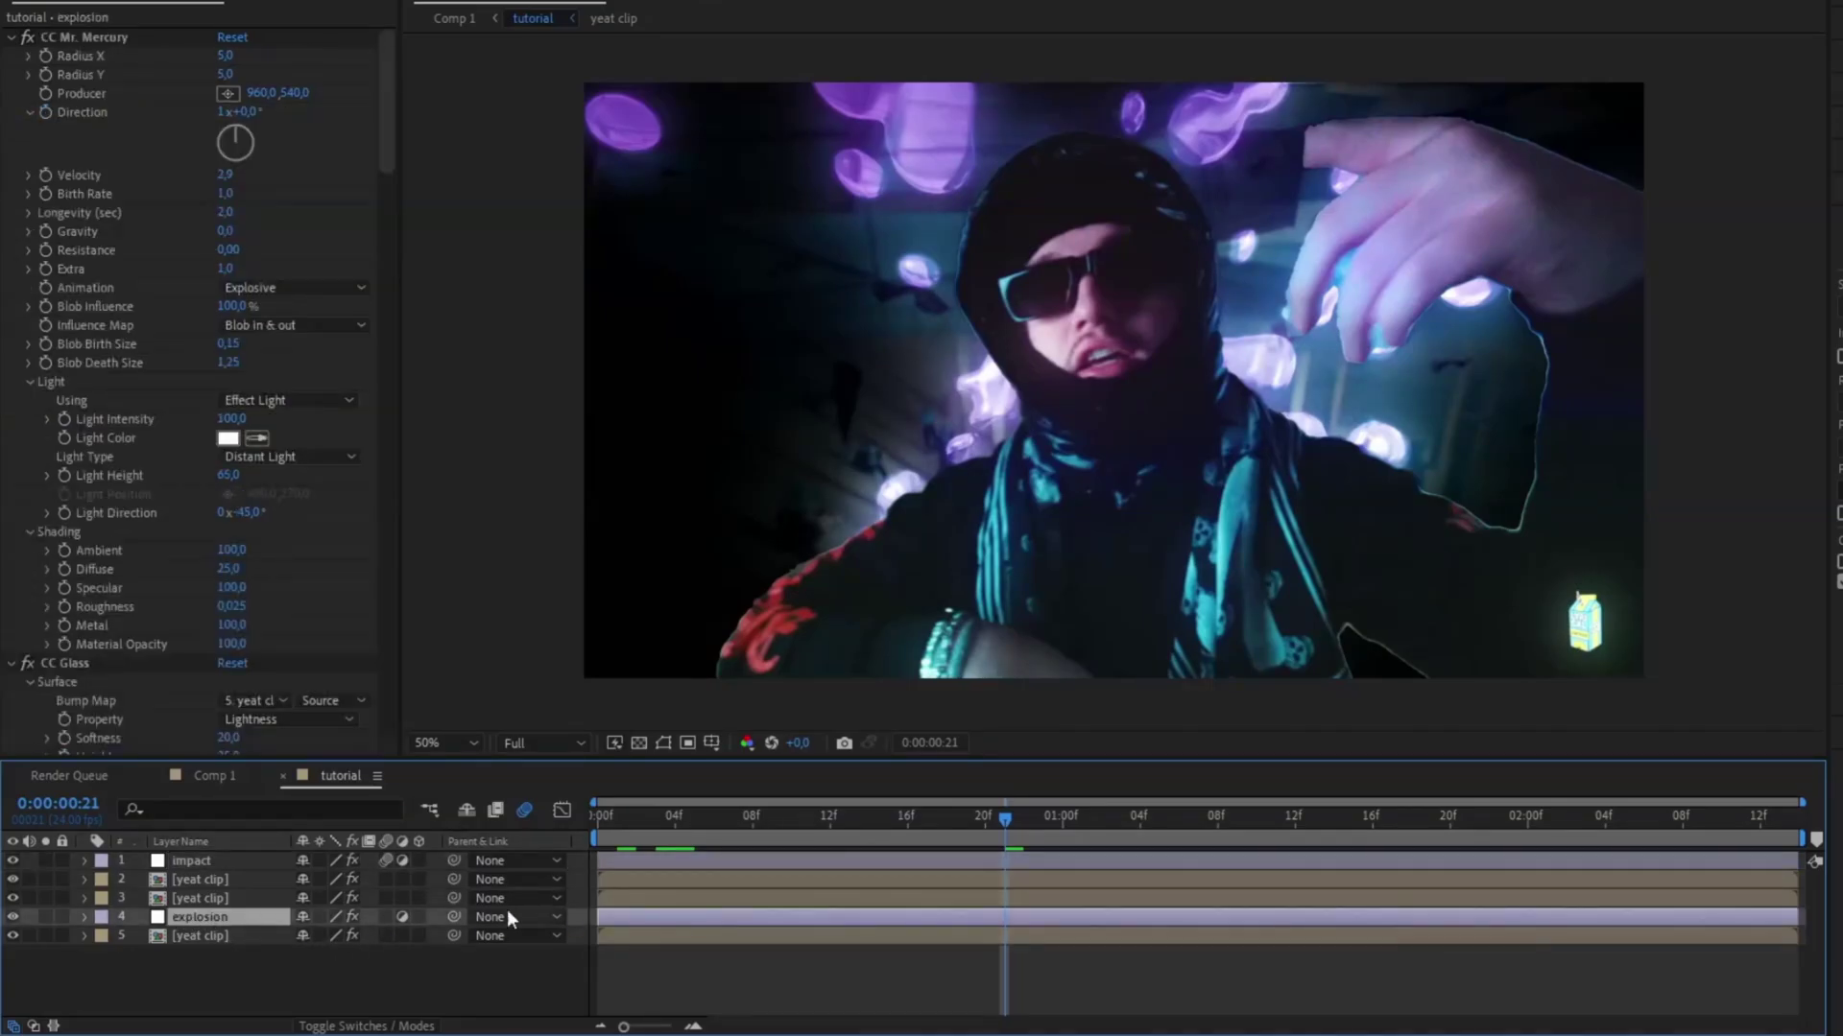
left_click_drag(1305, 912, 989, 943)
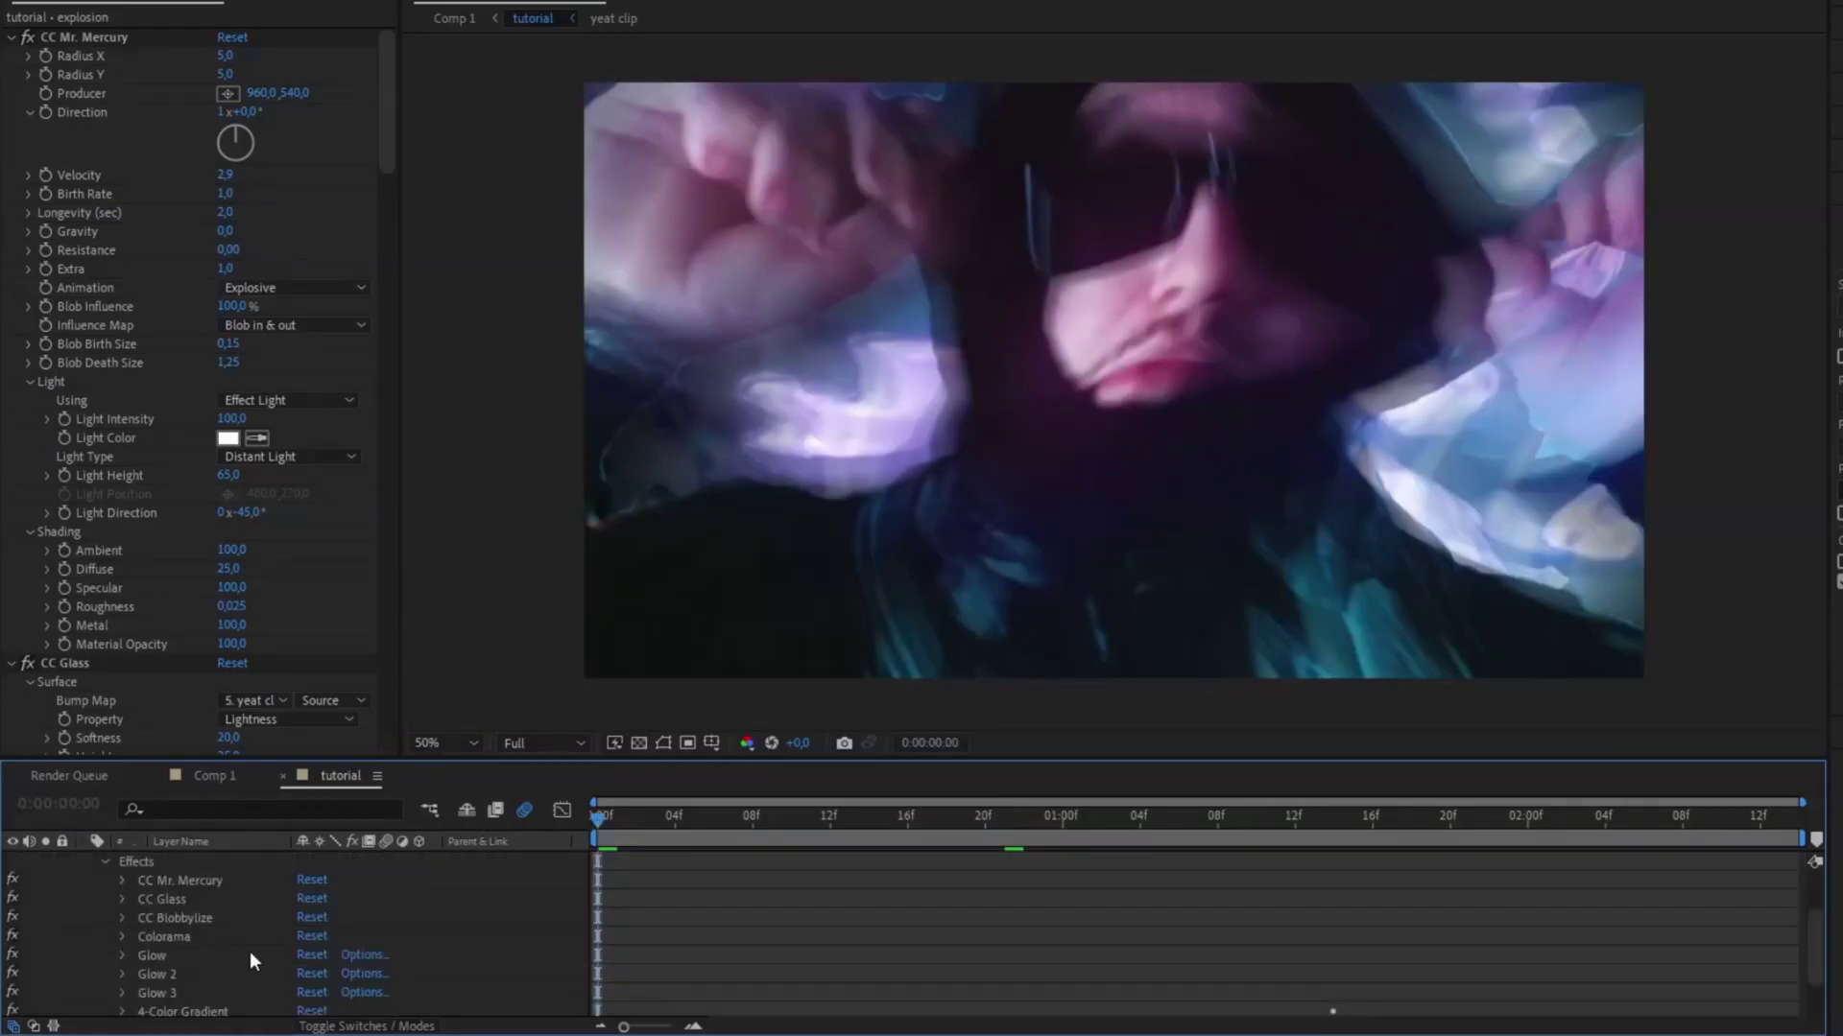
scroll(796, 927, "up", 2)
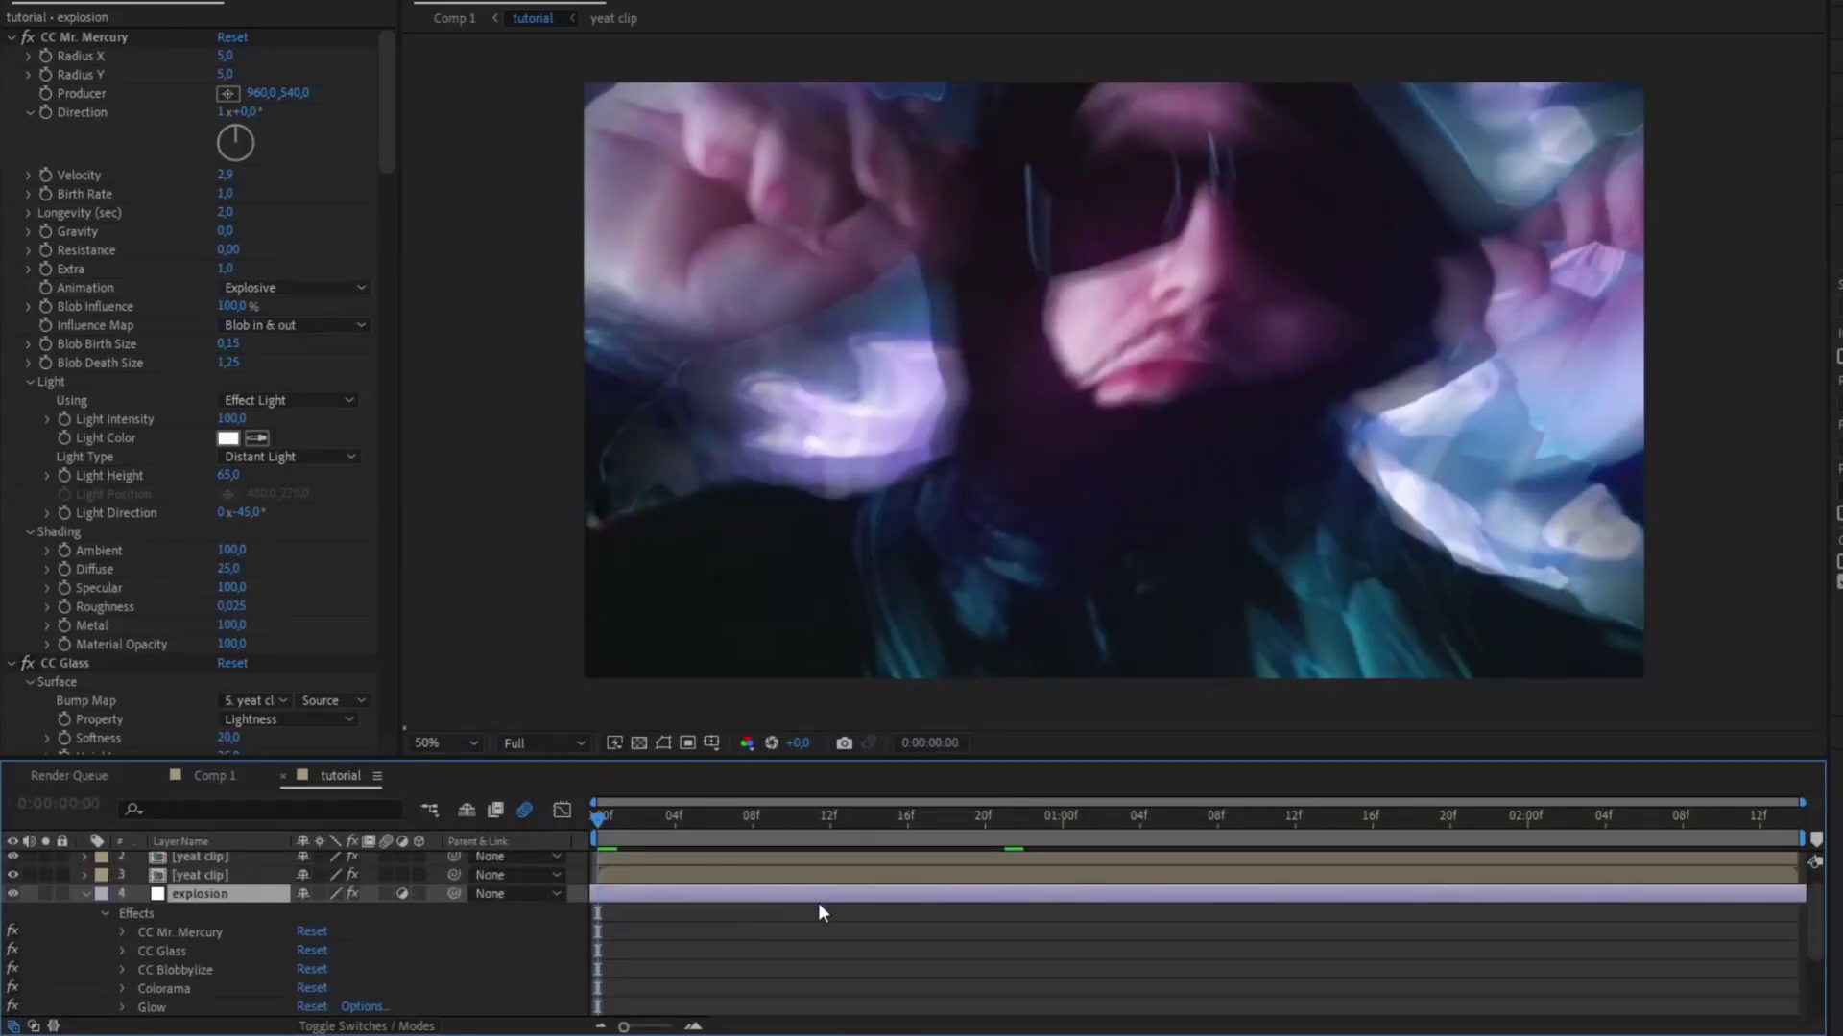
scroll(810, 907, "down", 4)
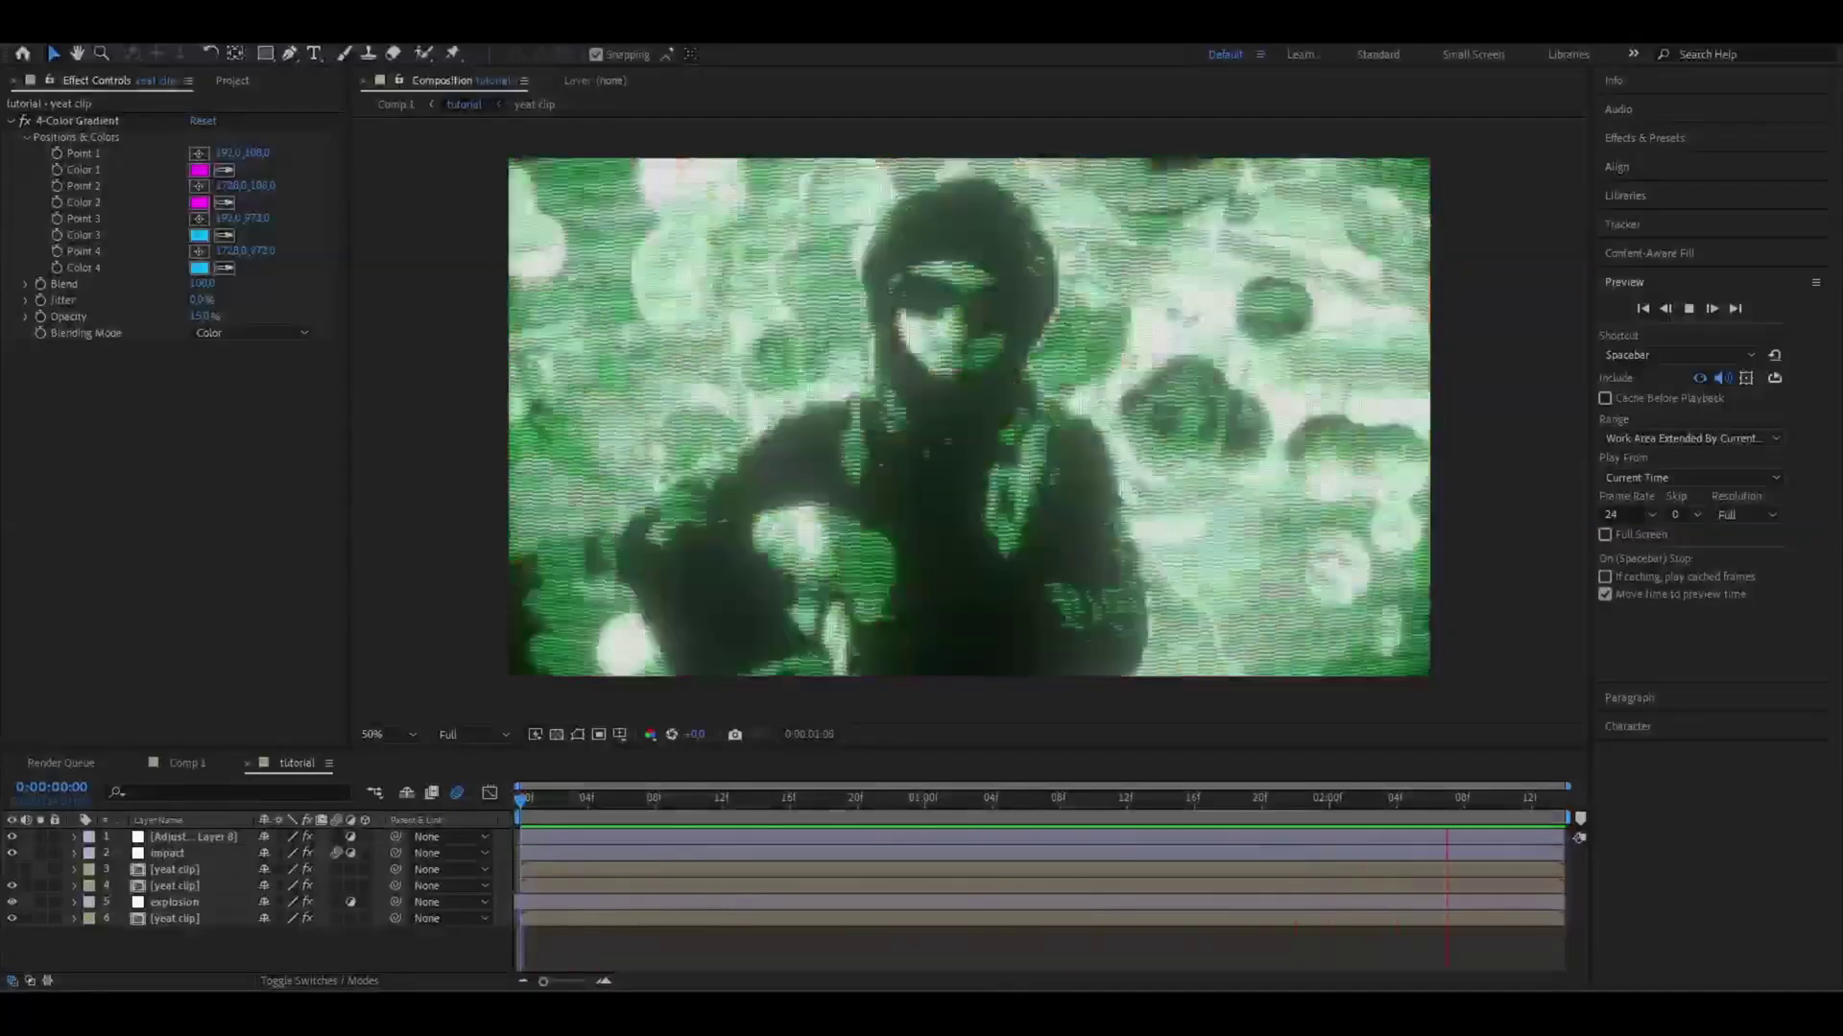
Step: Create another adjustment layer at the top of the timeline
left_click(211, 952)
key("ctrl+alt+y")
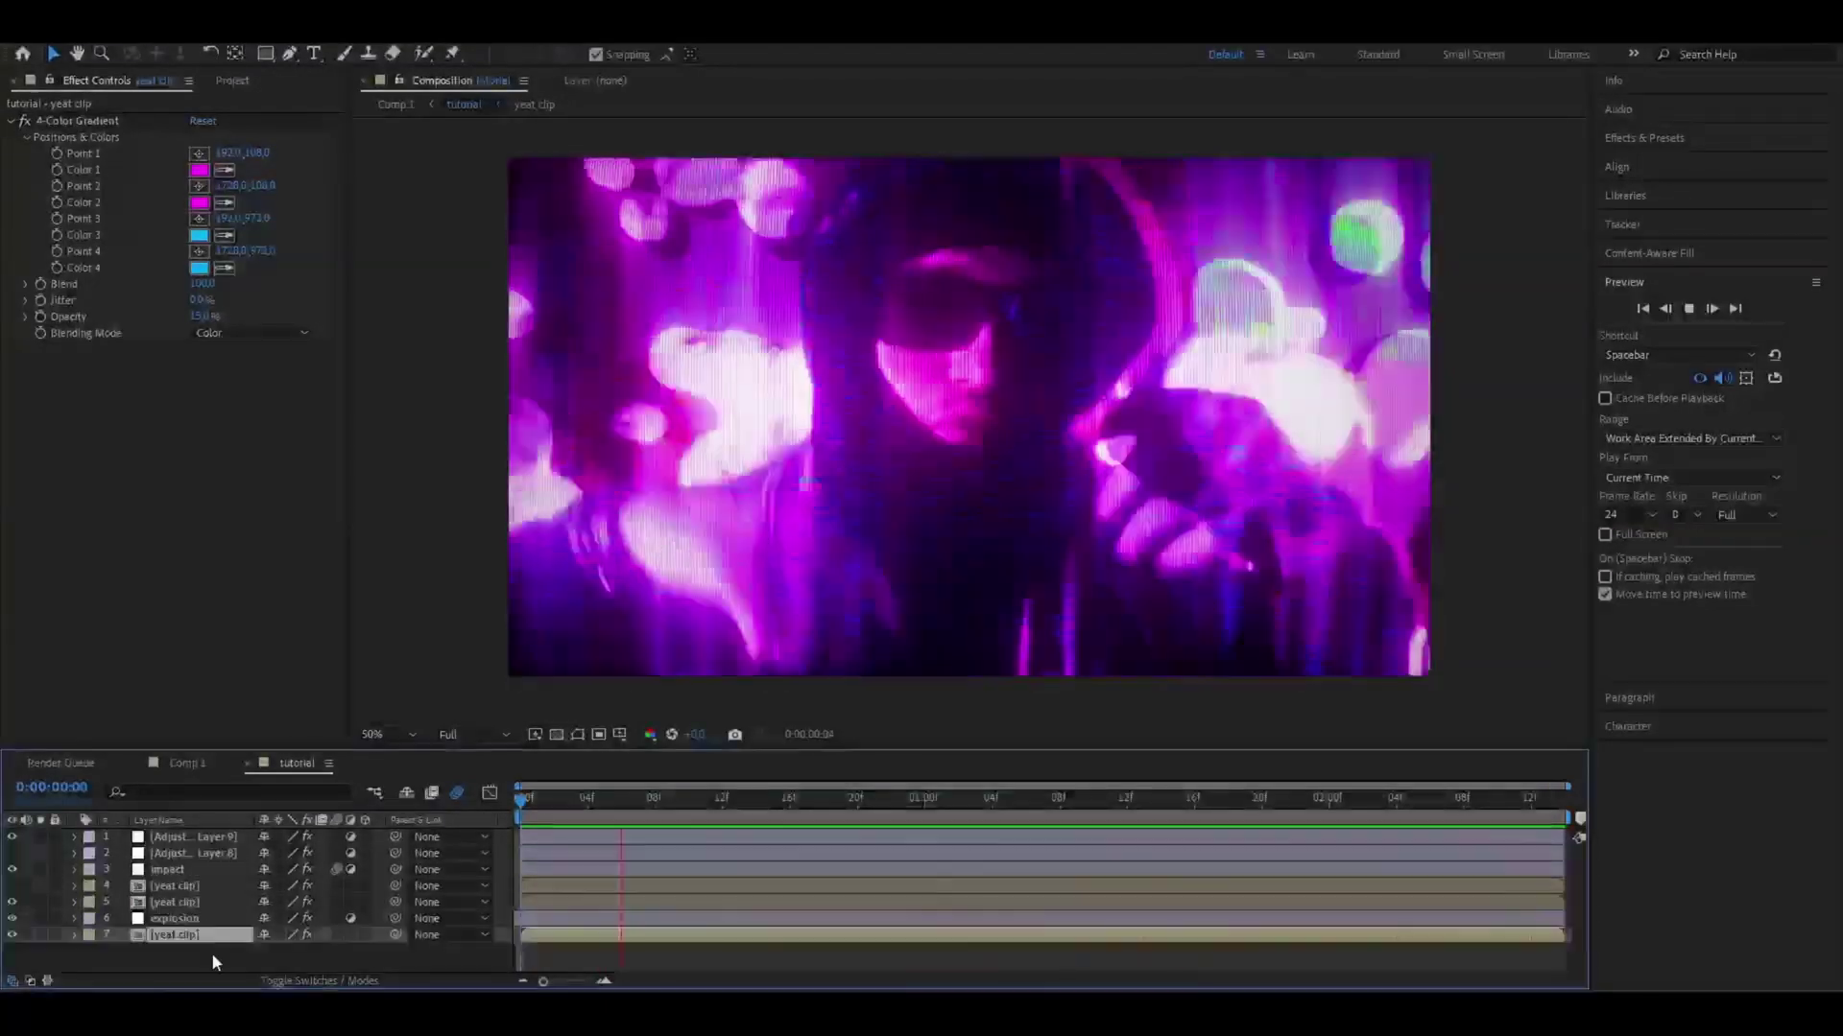